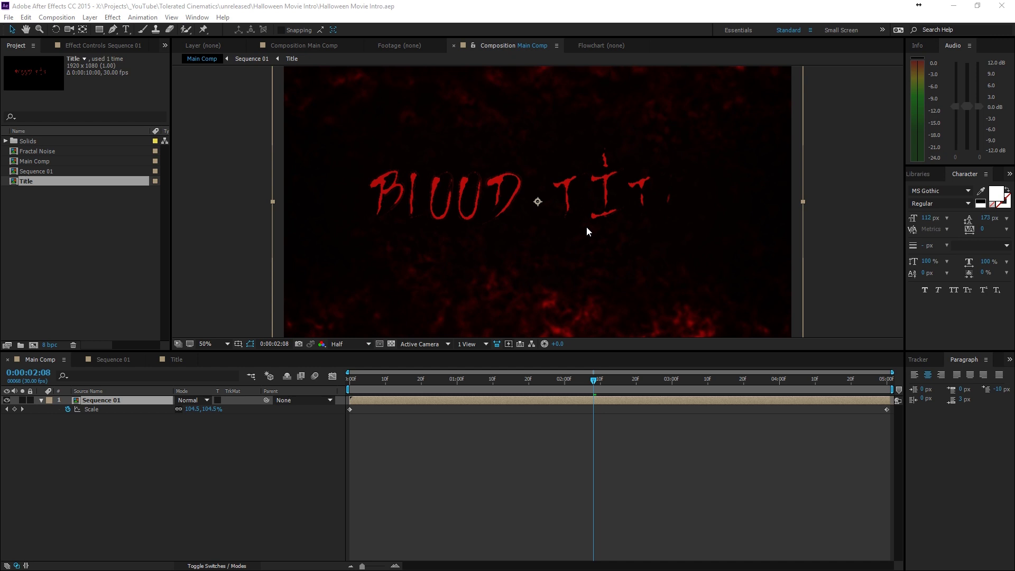
Start a new, empty project
{"action": "left_click", "coordinate": [487, 464]}
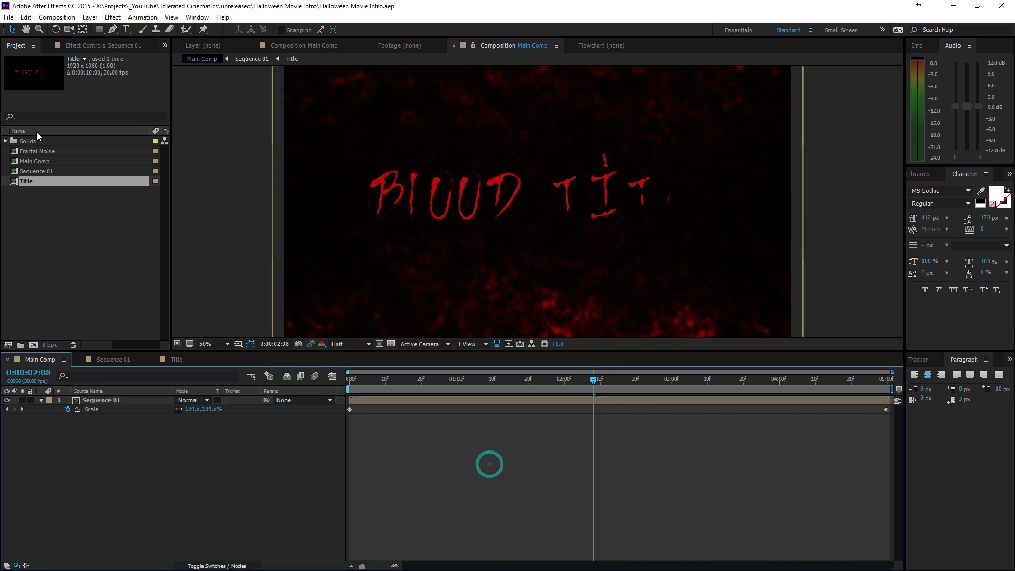
{"action": "left_click", "coordinate": [8, 17]}
{"action": "mouse_move", "coordinate": [22, 28]}
{"action": "left_click", "coordinate": [280, 28]}
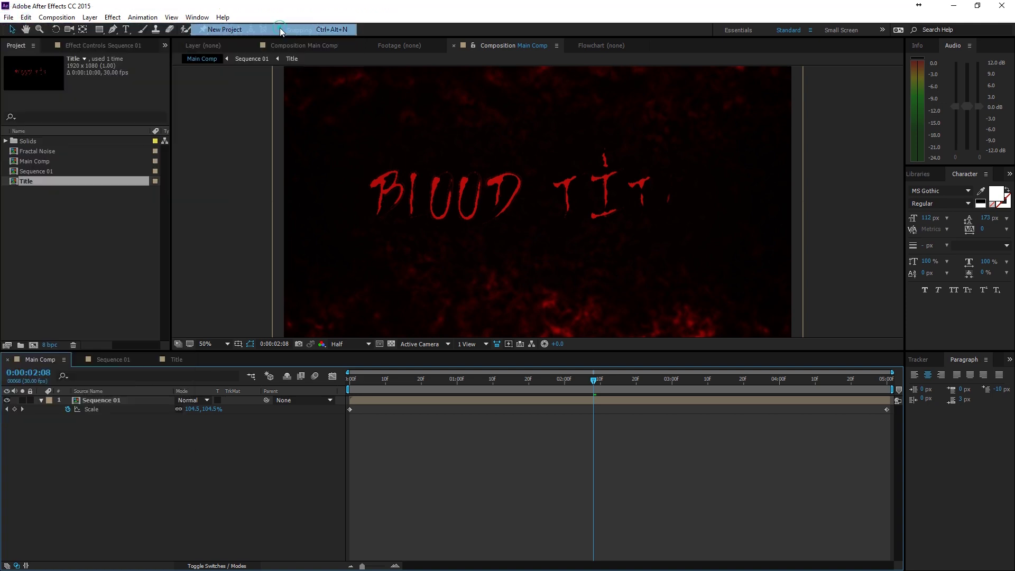
Create a new 1920 × 1080 composition named Main Comp at 30 frames per second, lasting 10 seconds
{"action": "left_click", "coordinate": [57, 17]}
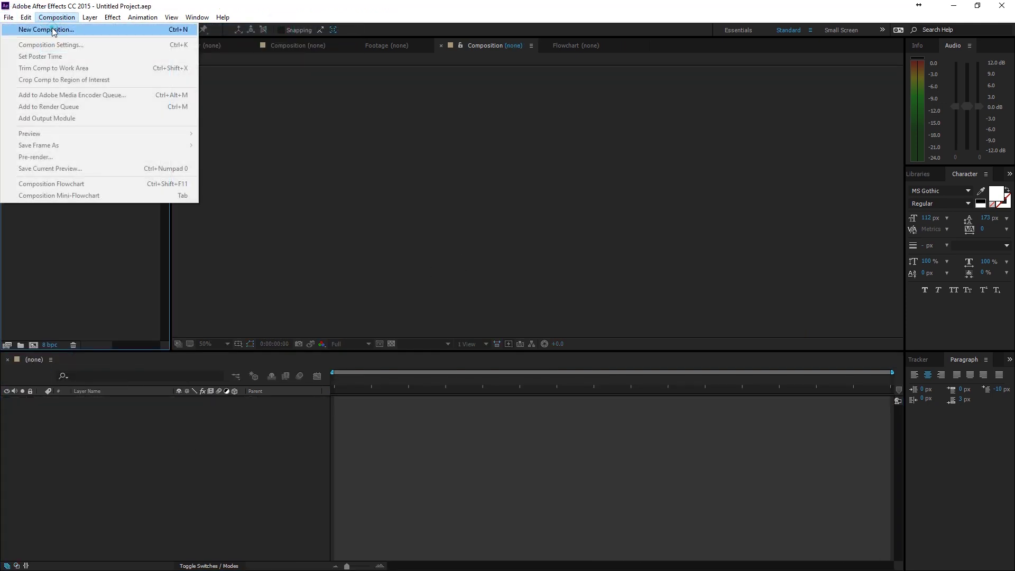
{"action": "left_click", "coordinate": [66, 27]}
{"action": "type", "text": "Main Comp"}
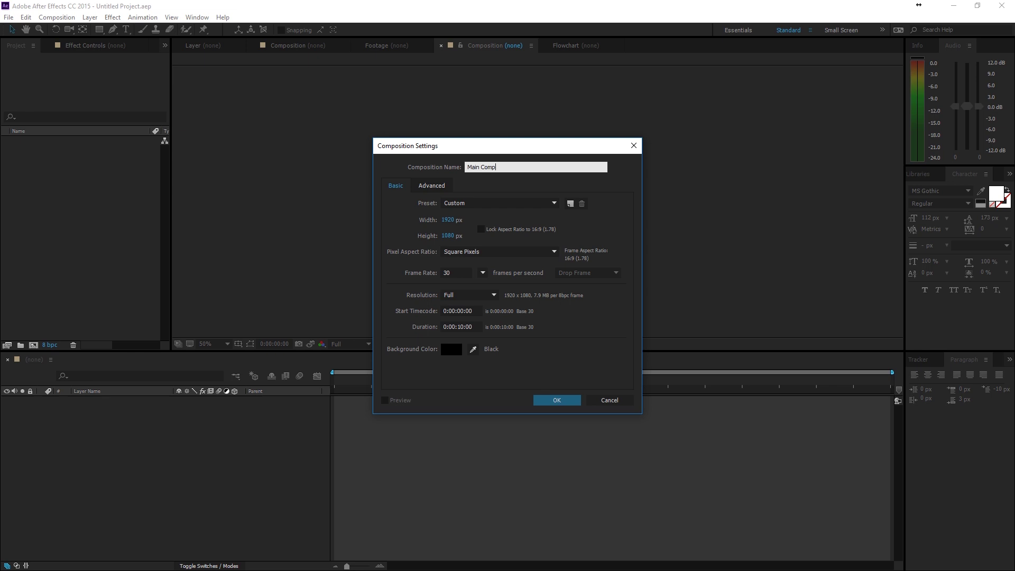
{"action": "key", "text": "Return"}
Add a black 1920 × 1080 solid layer named Background to the Main Comp composition
{"action": "right_click", "coordinate": [137, 431]}
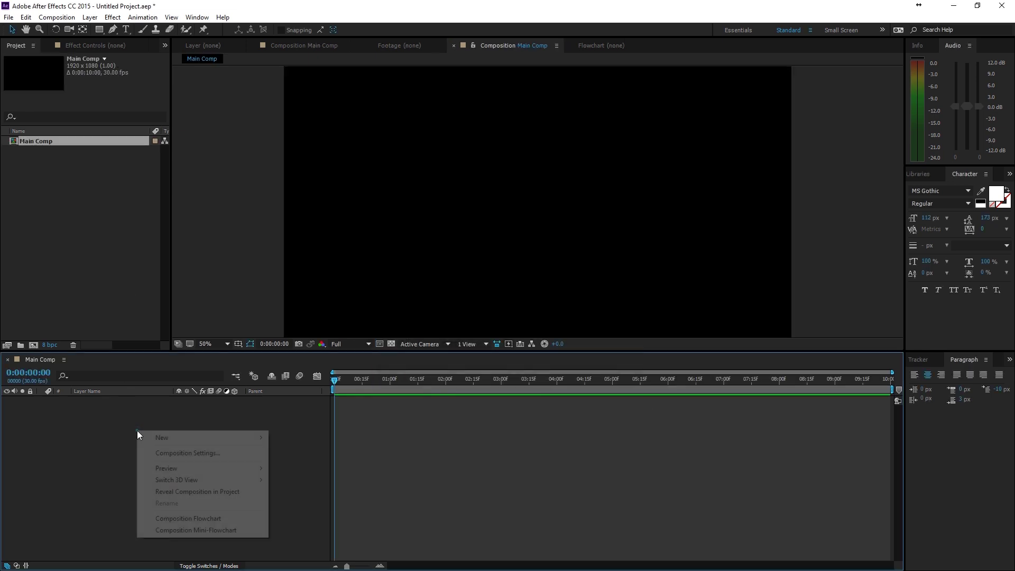
{"action": "left_click", "coordinate": [164, 437]}
{"action": "left_click", "coordinate": [75, 467]}
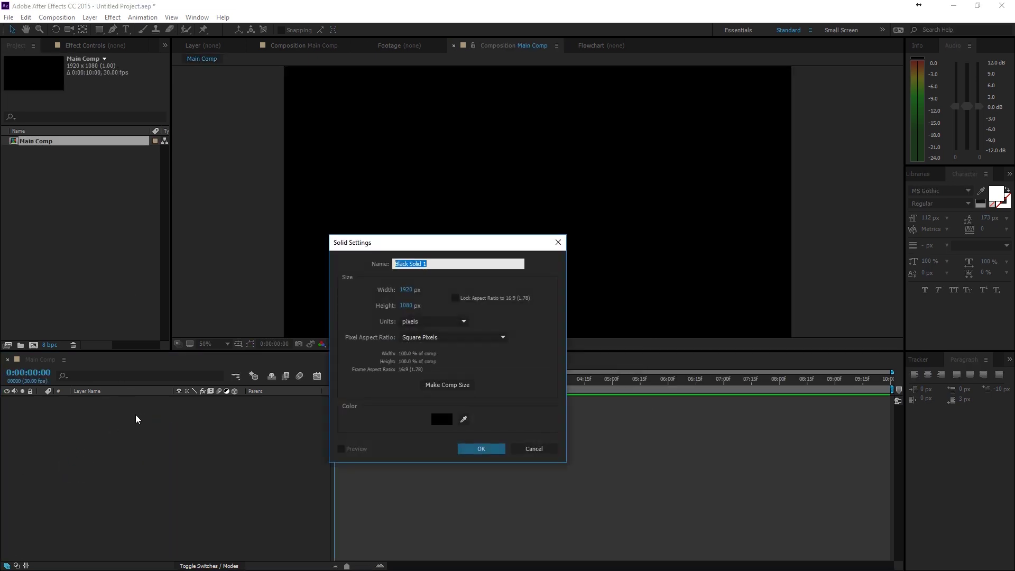
{"action": "type", "text": "Background"}
{"action": "key", "text": "Return"}
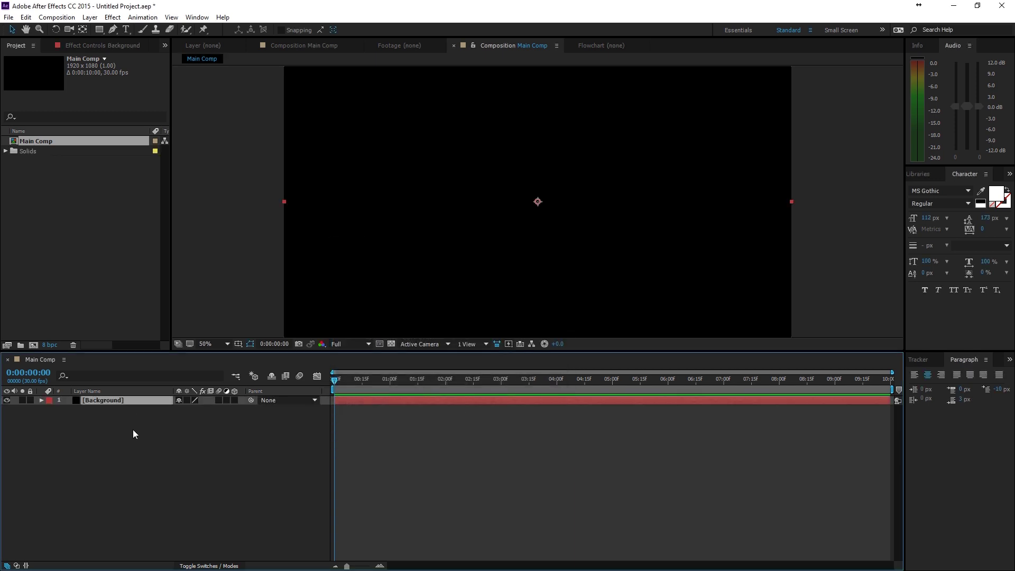
Add a text layer reading "Bloody Title" in the upper middle of the composition
{"action": "left_click", "coordinate": [126, 30]}
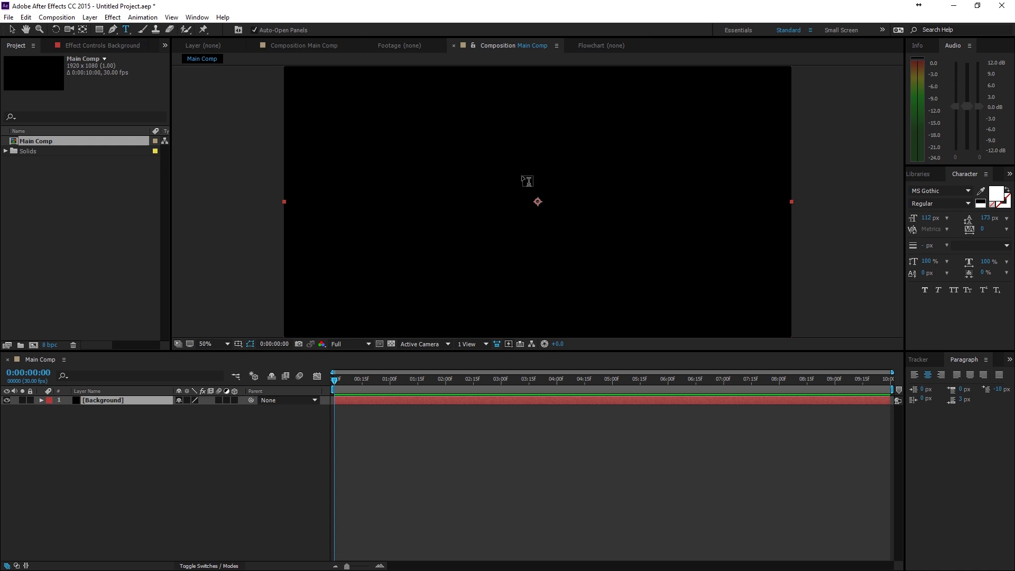
{"action": "left_click", "coordinate": [485, 185]}
{"action": "type", "text": "Blo"}
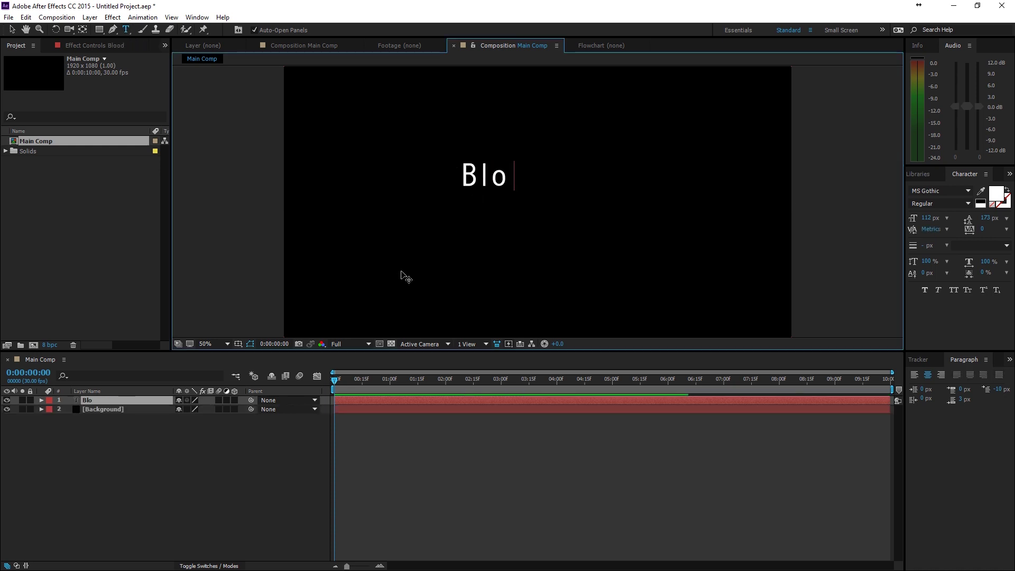
{"action": "type", "text": "ody Title"}
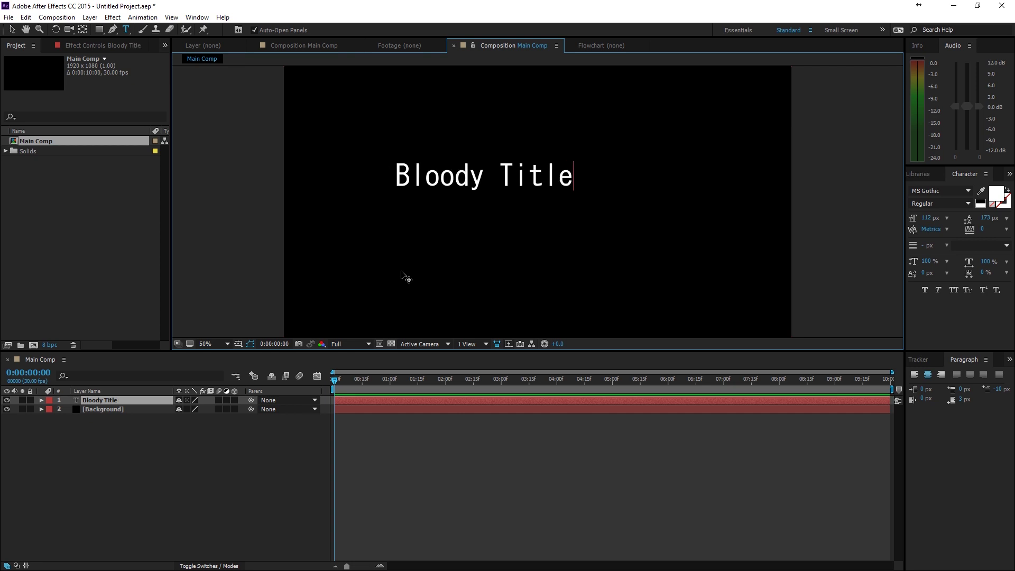
Change the font of the whole "Bloody Title" text to BLOODY CRE
{"action": "key", "text": "ctrl+a"}
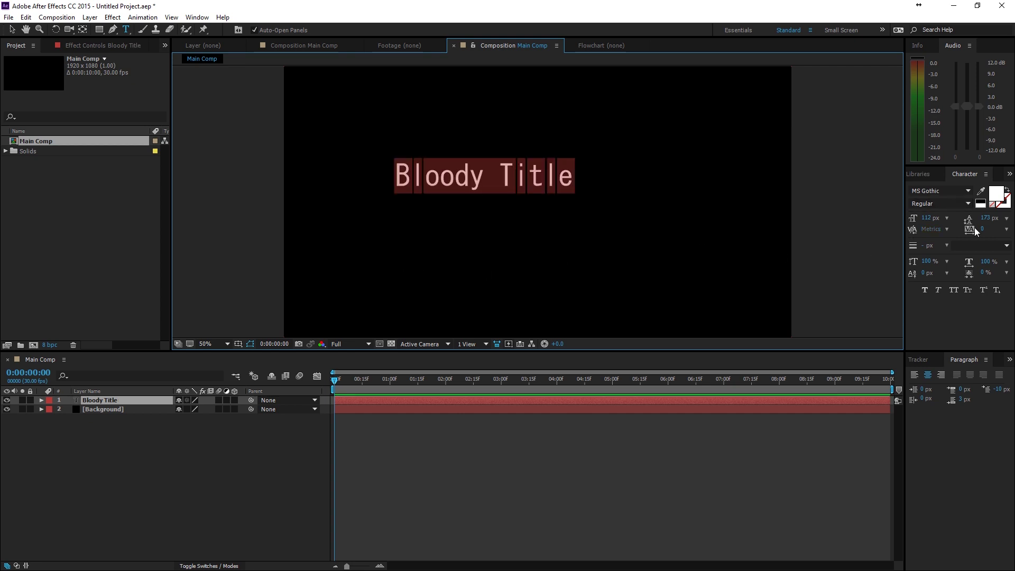
{"action": "left_click", "coordinate": [924, 192]}
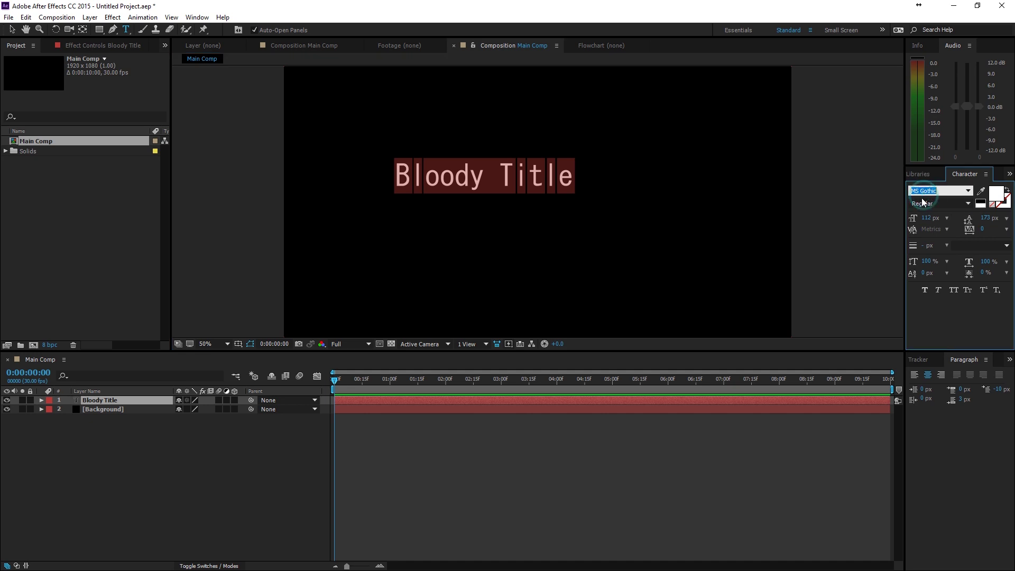
{"action": "type", "text": "bloody"}
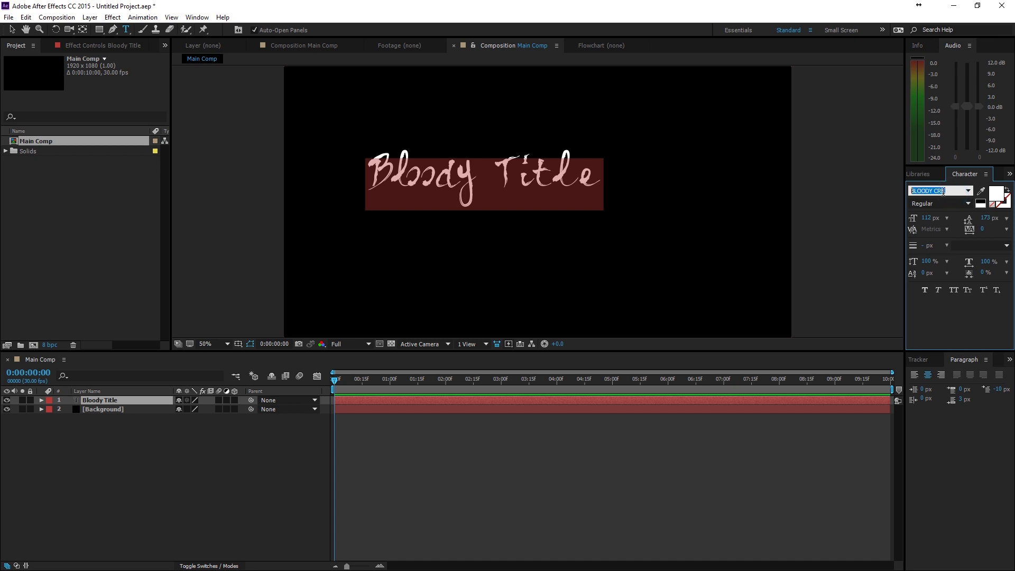
{"action": "left_click", "coordinate": [537, 171]}
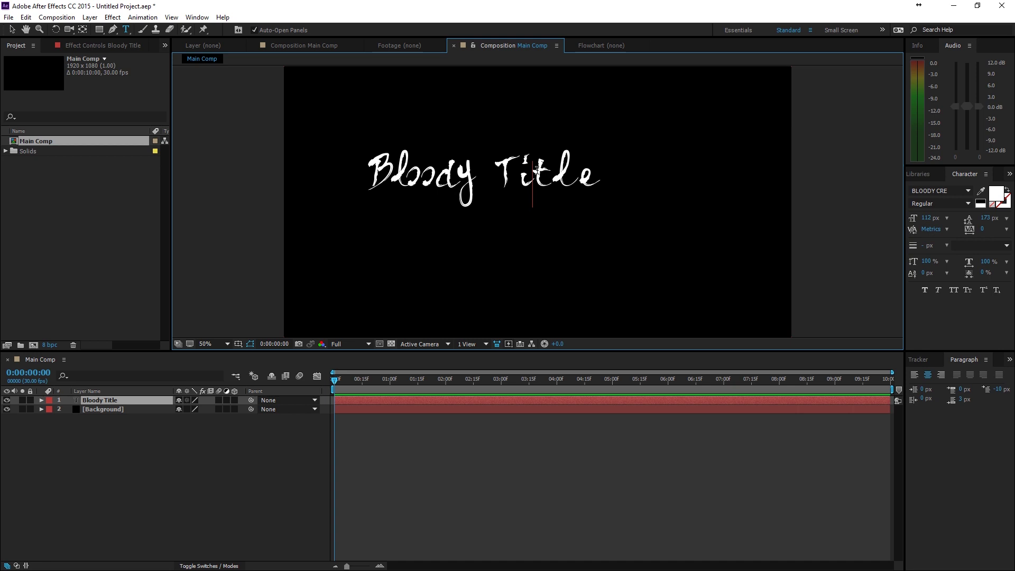
Centre the Bloody Title text horizontally and vertically in the composition, then deselect it
{"action": "left_click", "coordinate": [12, 29]}
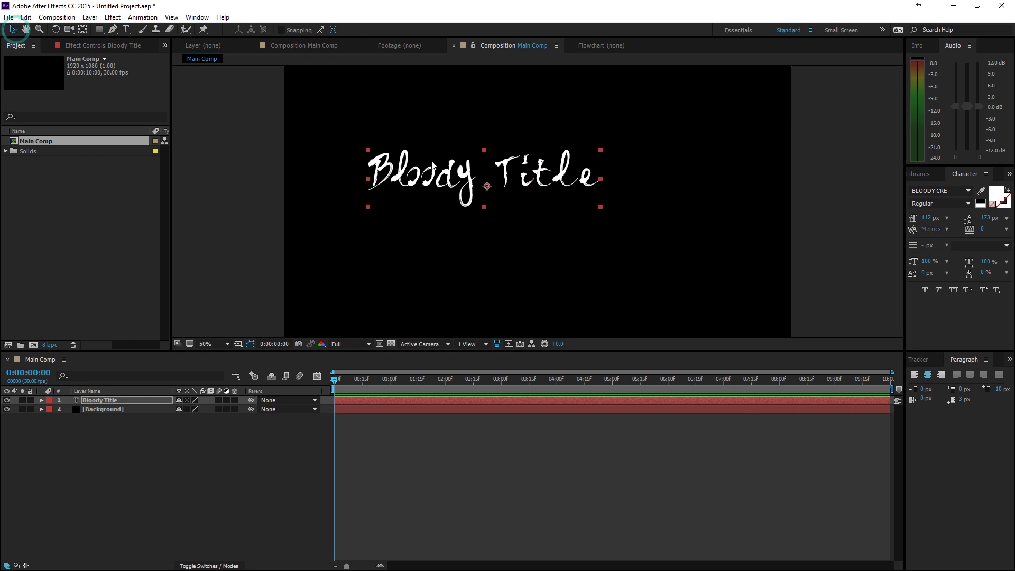
{"action": "left_click_drag", "start_coordinate": [432, 167], "coordinate": [516, 183]}
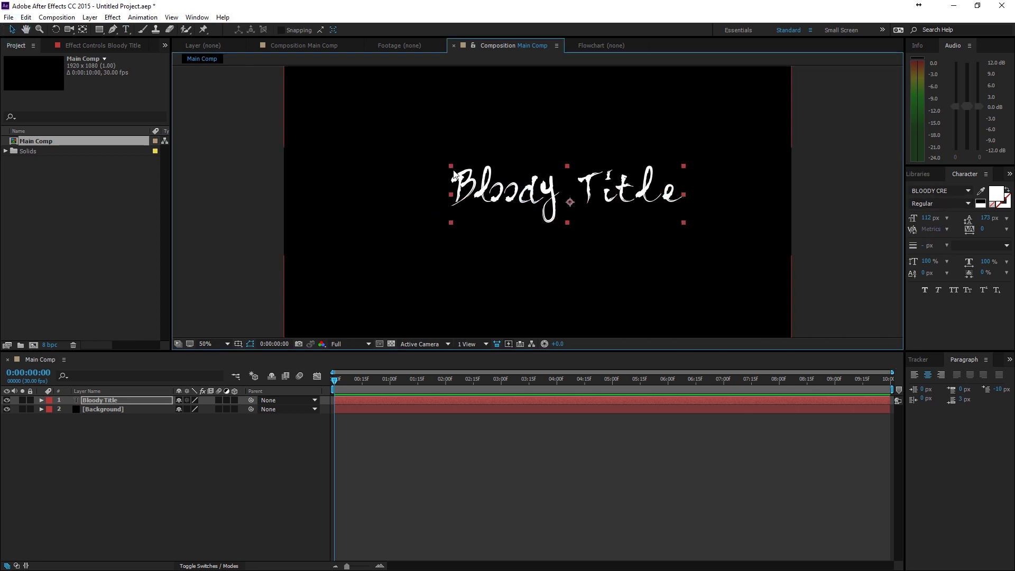
{"action": "left_click", "coordinate": [933, 360]}
{"action": "left_click", "coordinate": [915, 356]}
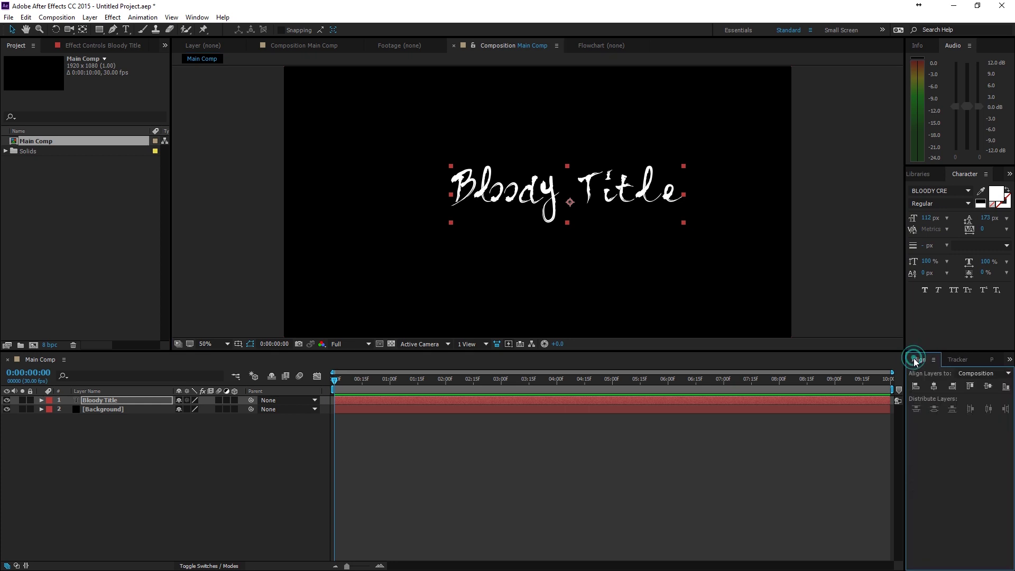
{"action": "left_click", "coordinate": [933, 388]}
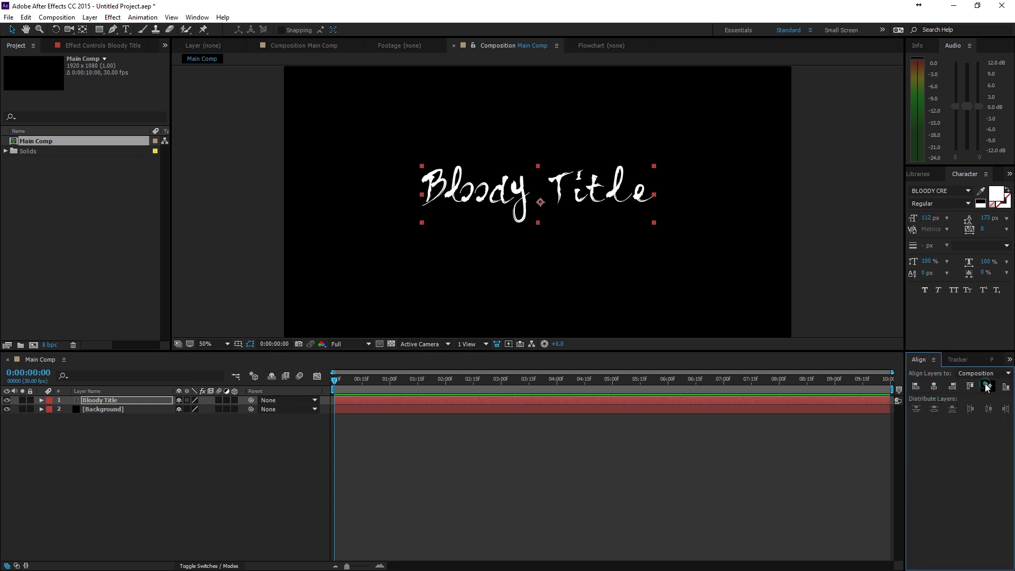
{"action": "left_click", "coordinate": [988, 386]}
{"action": "left_click", "coordinate": [644, 467]}
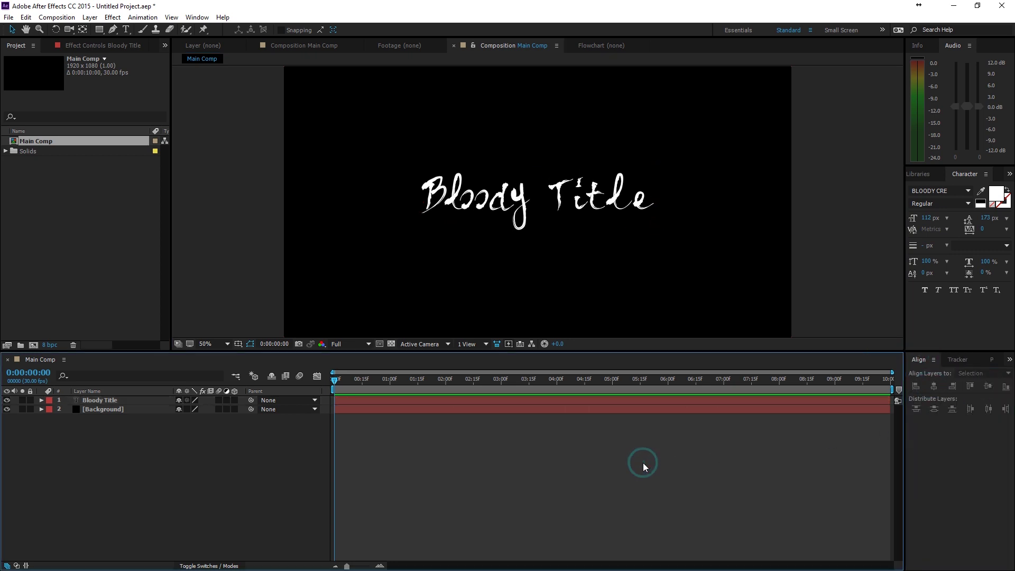
Set the fill colour of the Bloody Title text to the blood red D30A0A
{"action": "left_click", "coordinate": [151, 402]}
{"action": "left_click", "coordinate": [996, 195]}
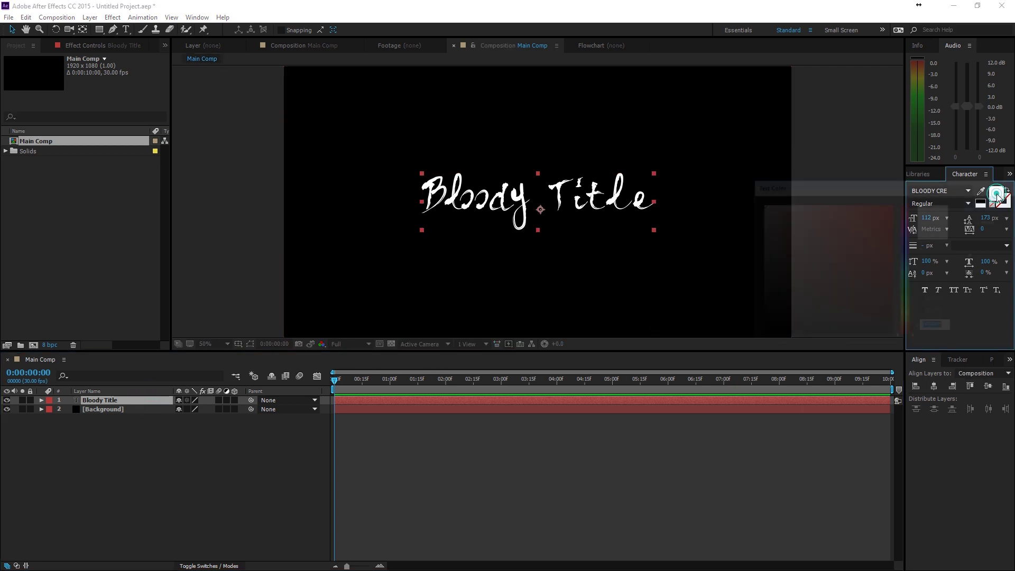
{"action": "left_click", "coordinate": [875, 229]}
{"action": "left_click", "coordinate": [991, 205]}
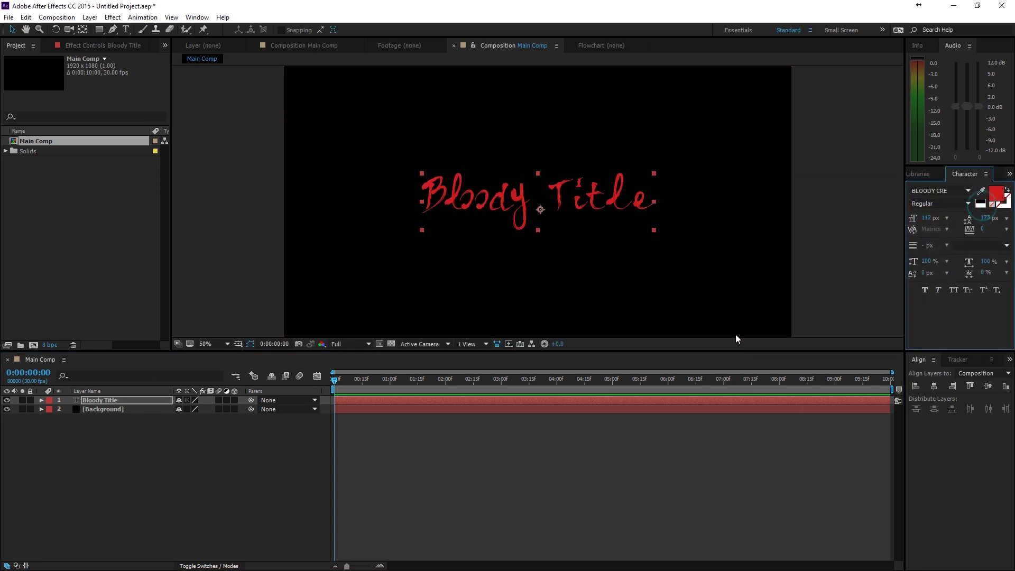
{"action": "left_click", "coordinate": [996, 194]}
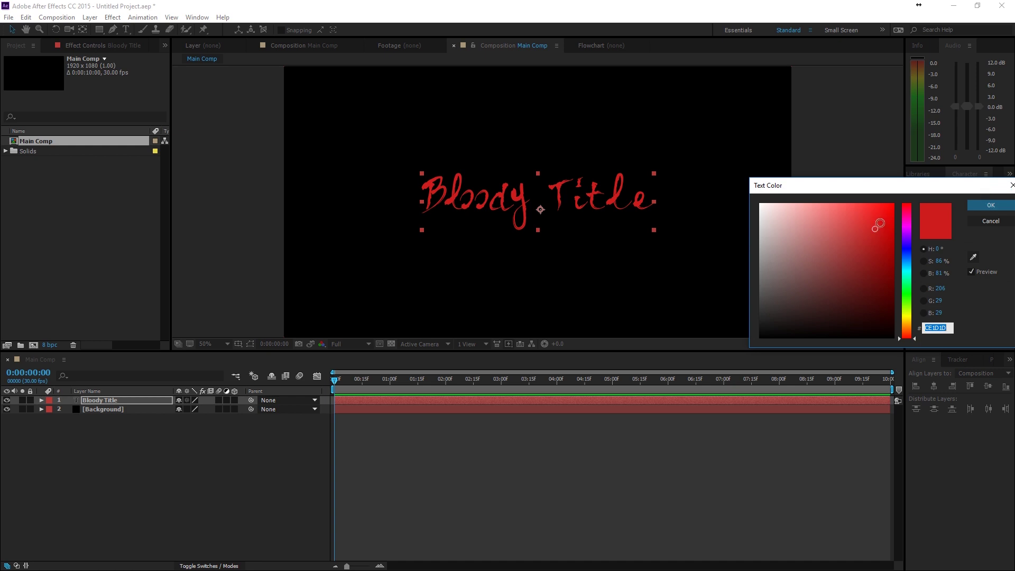
{"action": "left_click", "coordinate": [889, 221]}
{"action": "left_click_drag", "start_coordinate": [880, 221], "coordinate": [889, 226]}
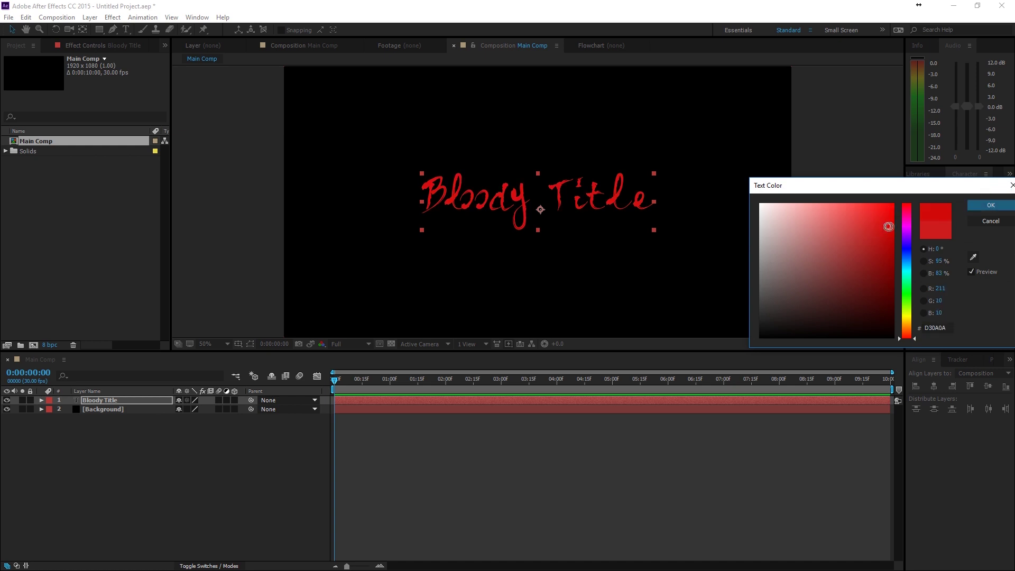
{"action": "left_click", "coordinate": [991, 205]}
{"action": "left_click", "coordinate": [612, 451]}
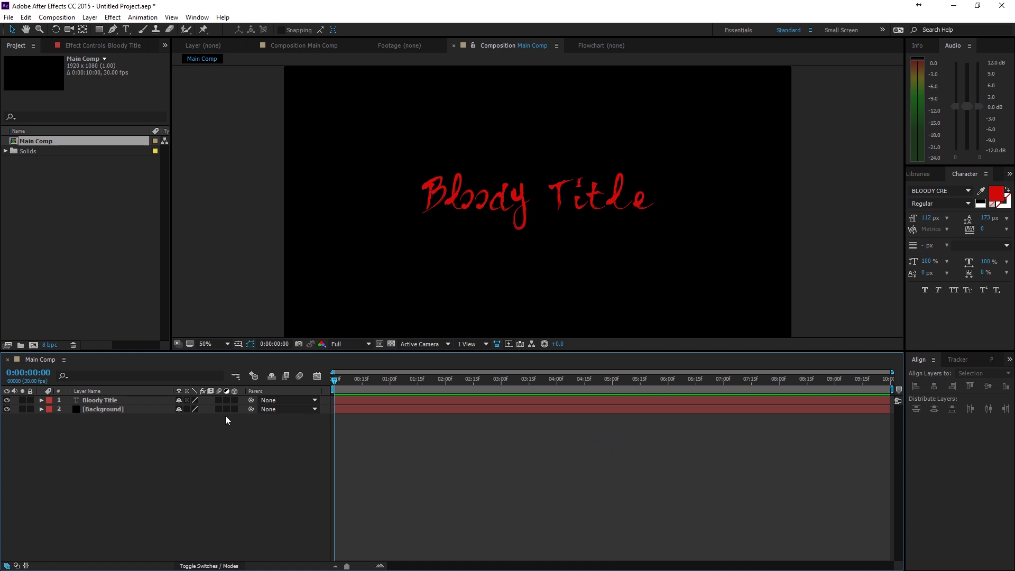
Add a black 1920 × 1080 solid layer named Fractal Noise above the title text
{"action": "left_click", "coordinate": [87, 17]}
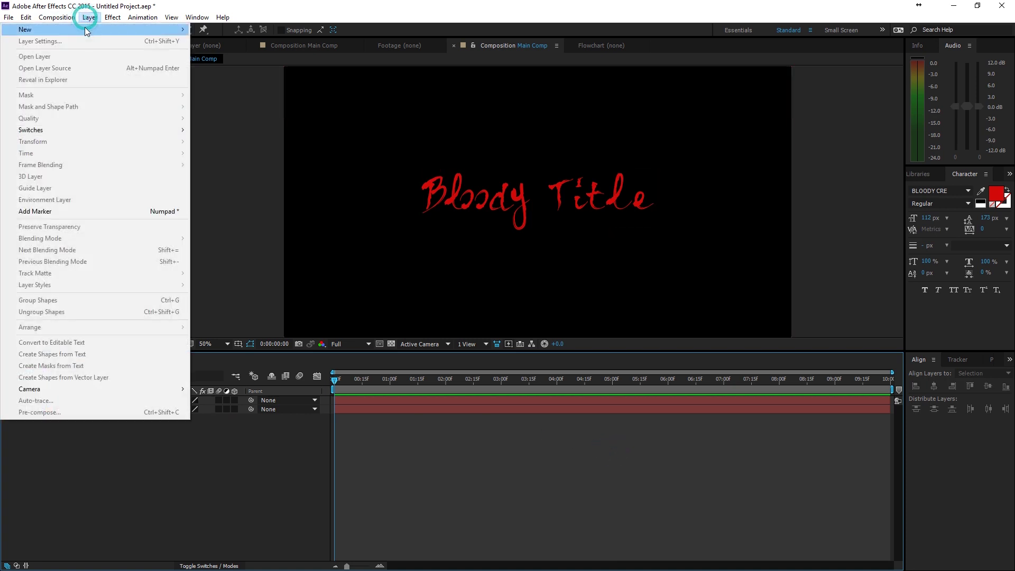
{"action": "mouse_move", "coordinate": [85, 29]}
{"action": "left_click", "coordinate": [258, 40]}
{"action": "type", "text": "F"}
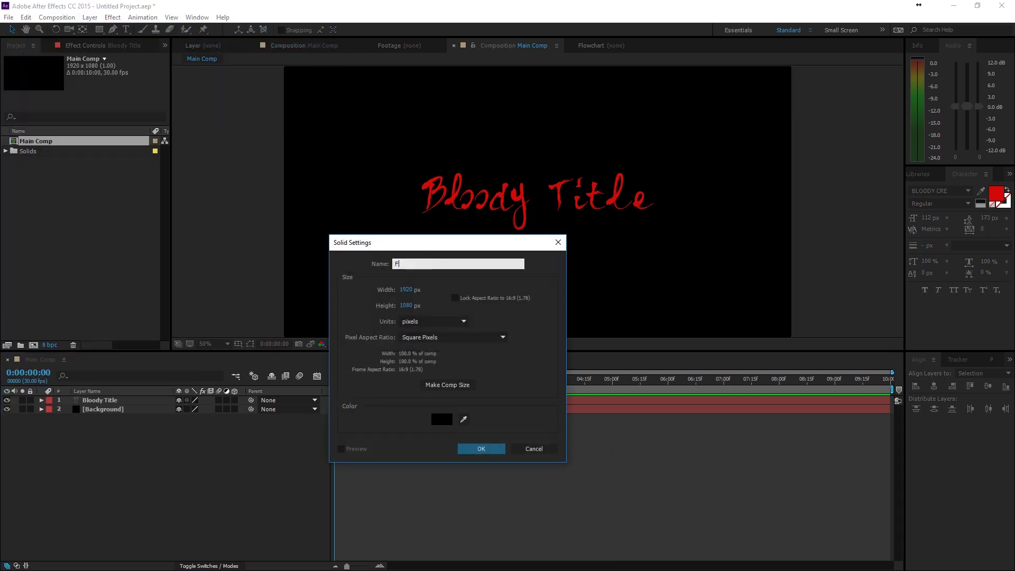
{"action": "type", "text": "ractal Noise"}
{"action": "key", "text": "Return"}
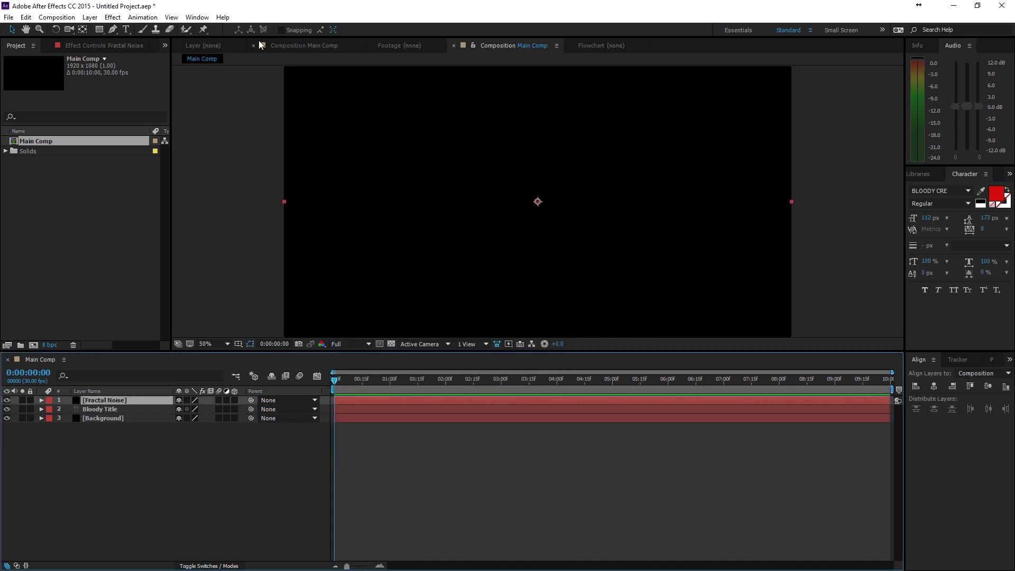
Apply the Fractal Noise effect to the Fractal Noise solid layer
{"action": "left_click", "coordinate": [113, 17]}
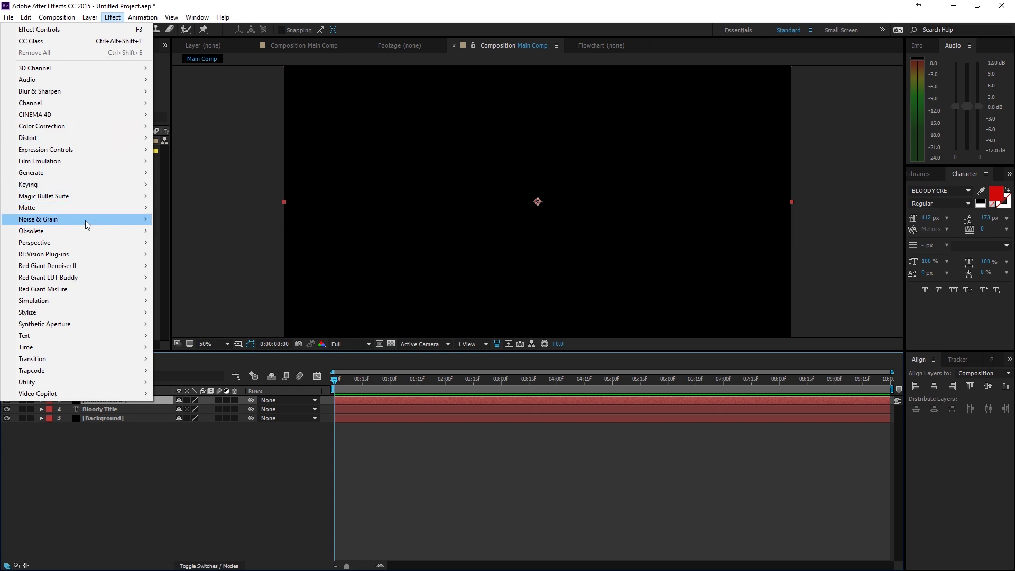
{"action": "mouse_move", "coordinate": [87, 225]}
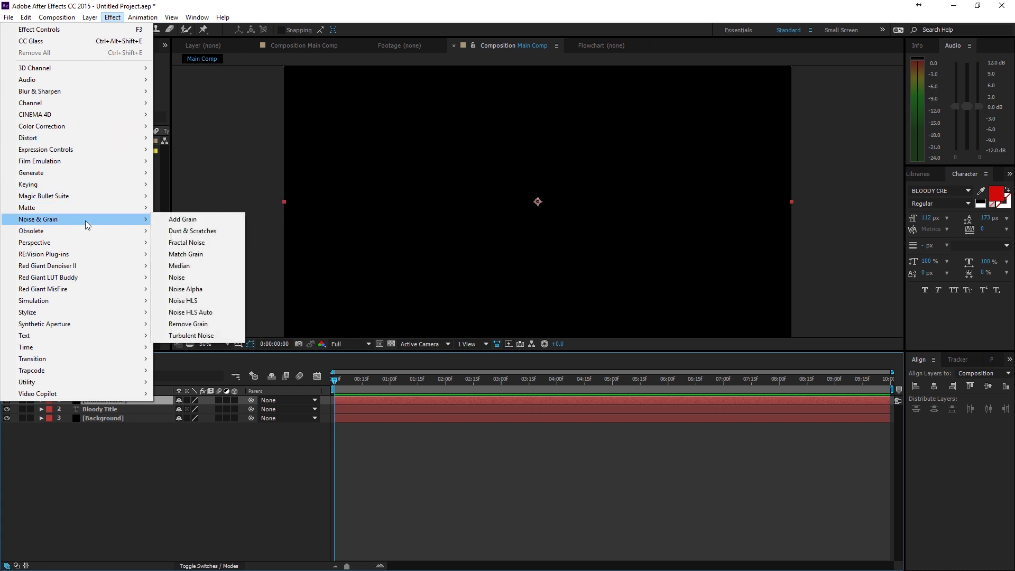
{"action": "left_click", "coordinate": [200, 241]}
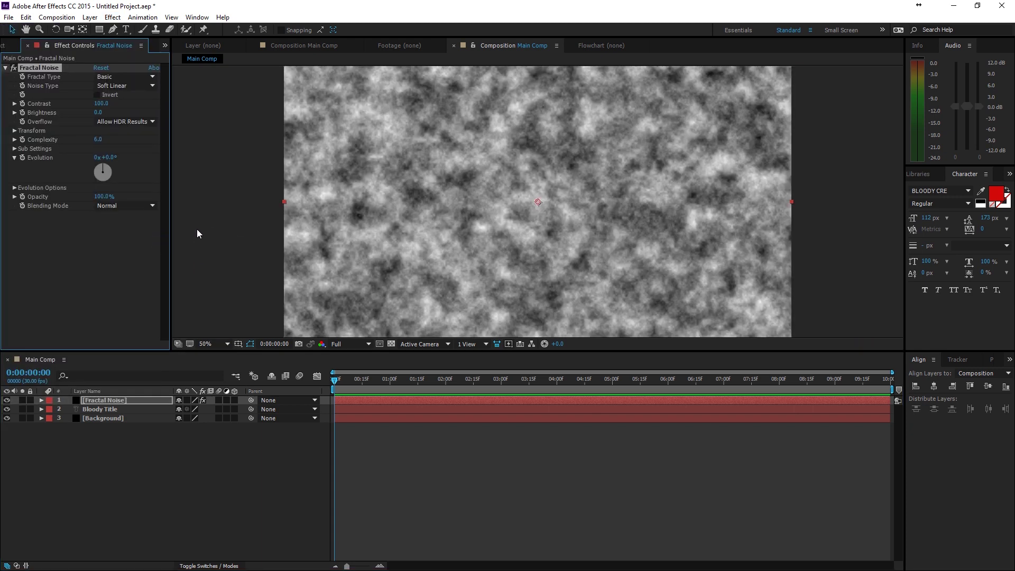
Try the Smeary and Terrain fractal types on the Fractal Noise effect and set the type to Subscale
{"action": "left_click", "coordinate": [124, 77]}
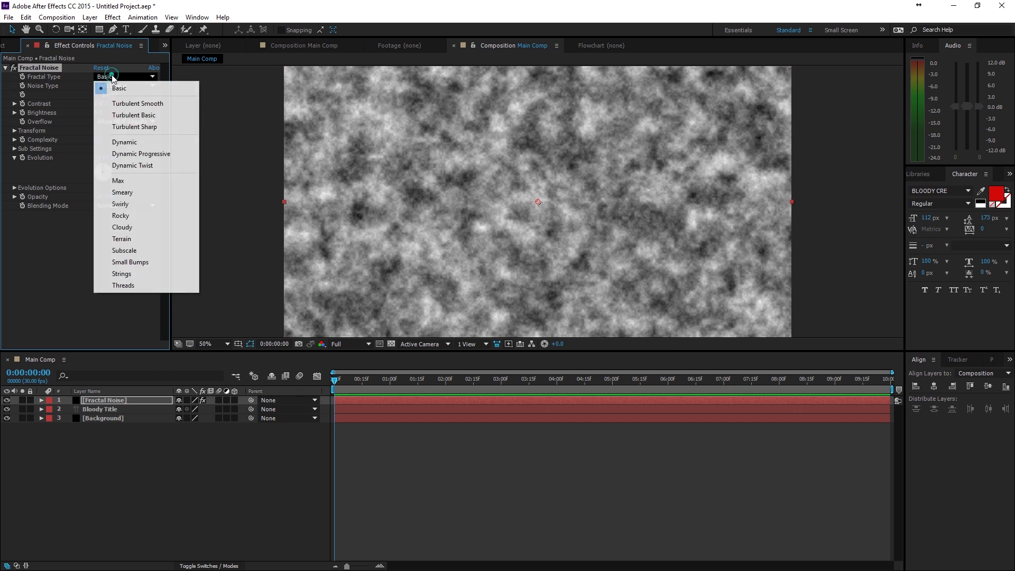
{"action": "left_click", "coordinate": [136, 192]}
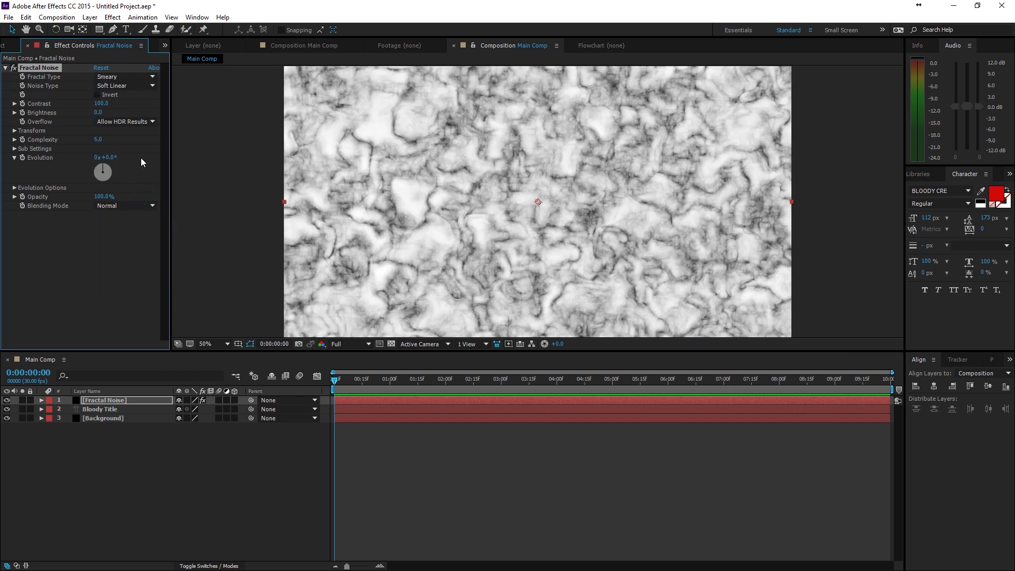
{"action": "left_click", "coordinate": [143, 75]}
{"action": "left_click", "coordinate": [140, 243]}
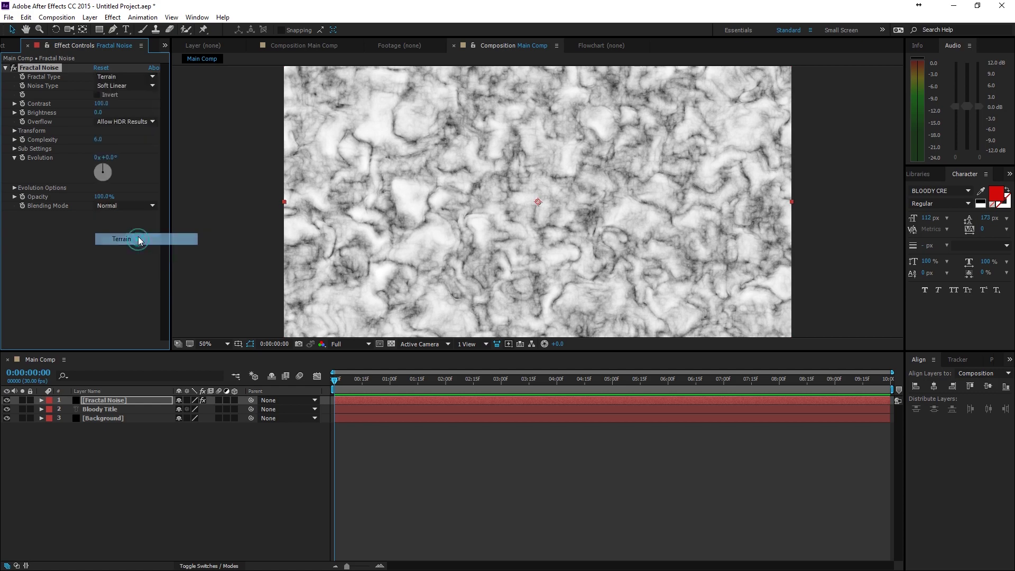
{"action": "left_click", "coordinate": [136, 77]}
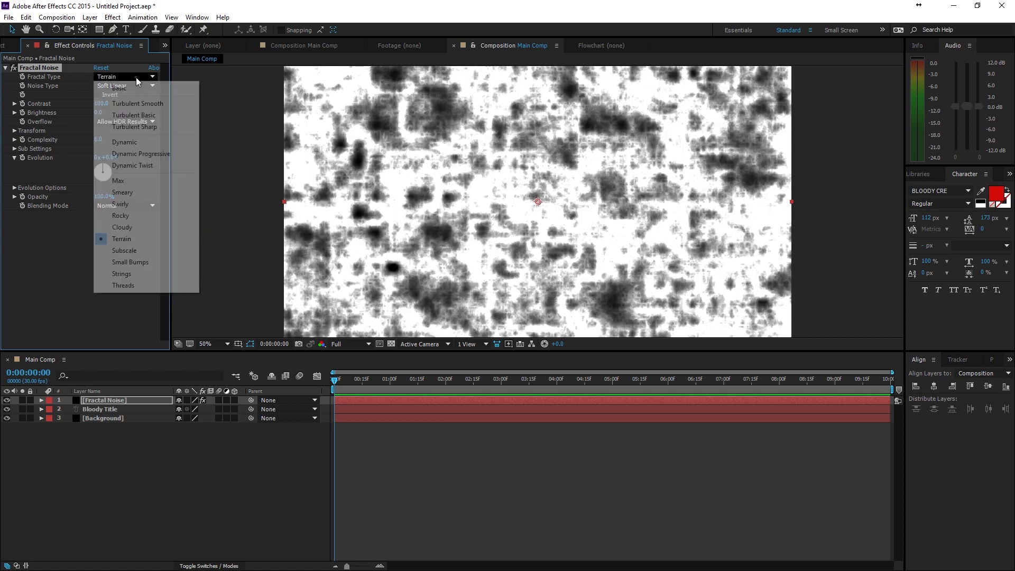
{"action": "left_click", "coordinate": [136, 250]}
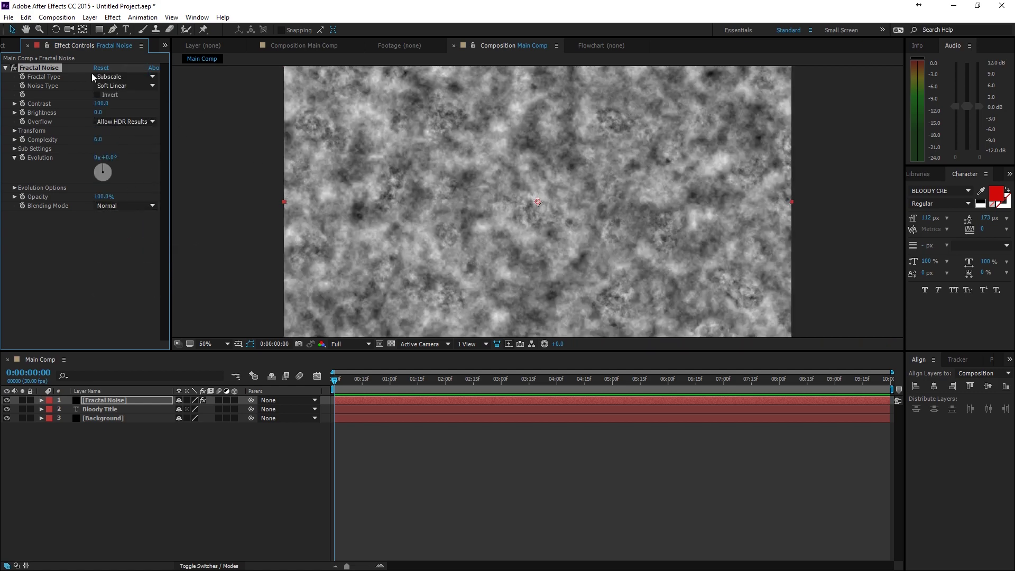
Set the Fractal Noise effect to the Smeary fractal type, inverted, with a contrast of 118
{"action": "left_click", "coordinate": [92, 76]}
{"action": "left_click", "coordinate": [148, 191]}
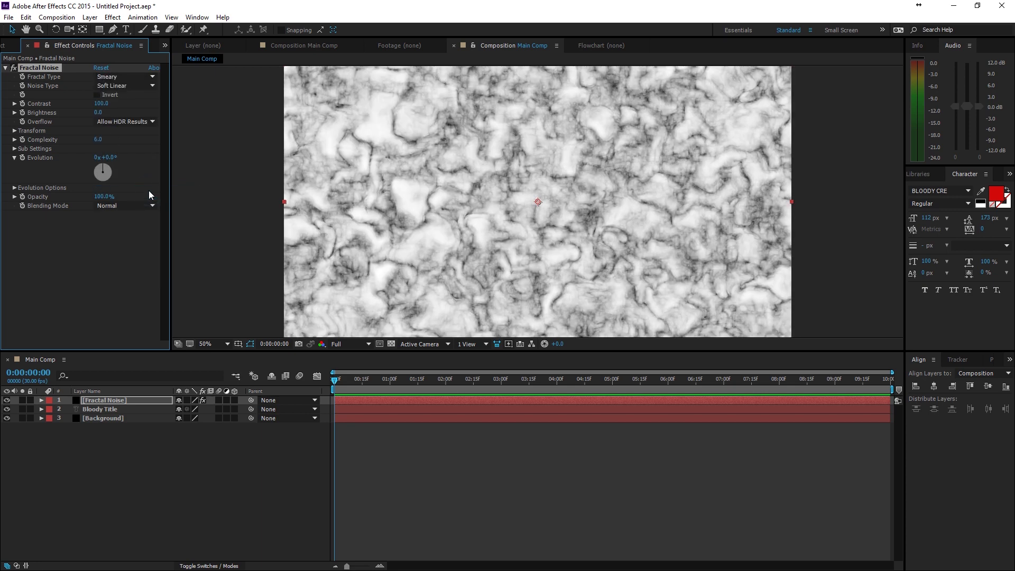
{"action": "left_click", "coordinate": [116, 77]}
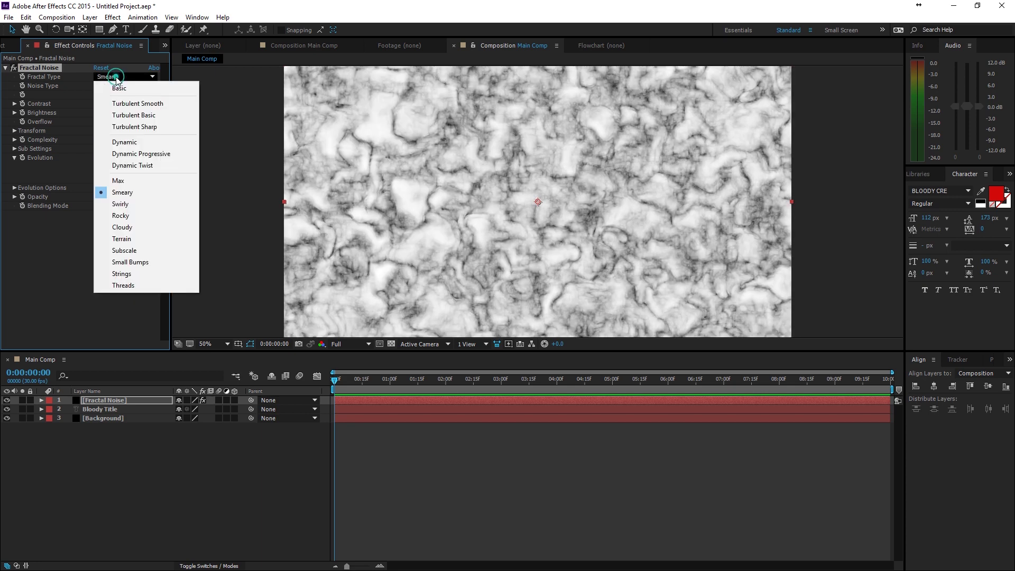
{"action": "left_click", "coordinate": [75, 113]}
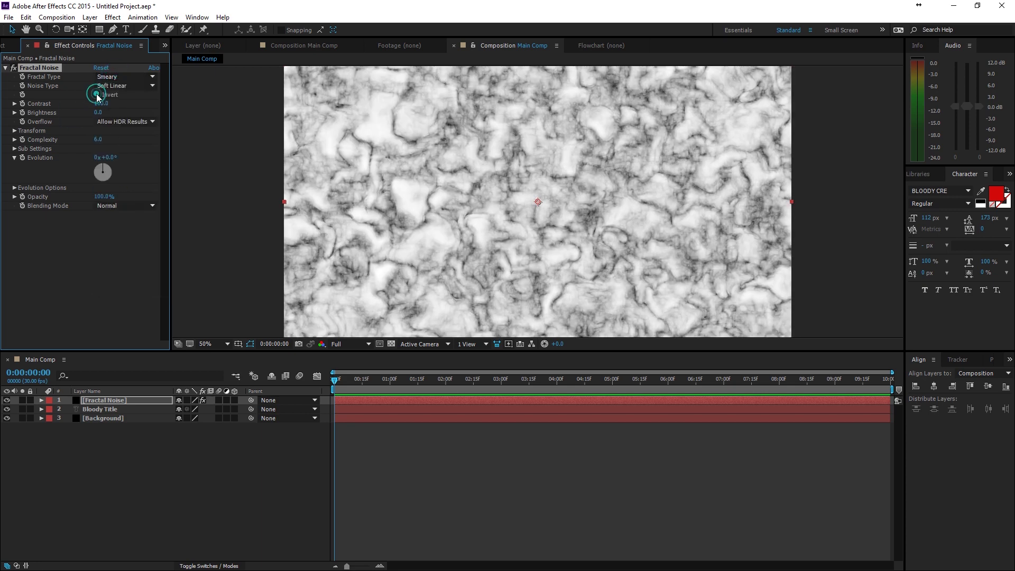
{"action": "left_click", "coordinate": [96, 94]}
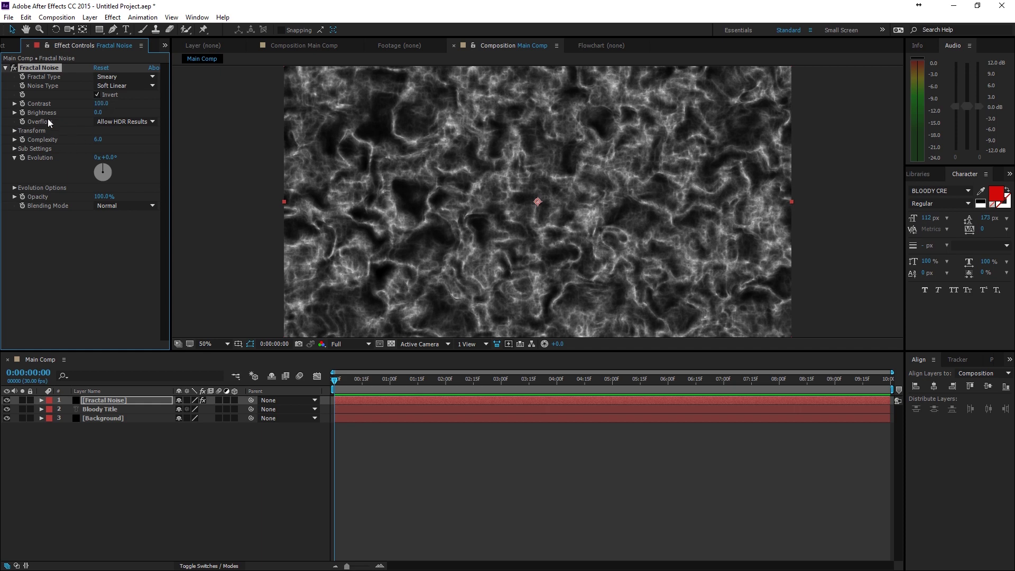
{"action": "left_click_drag", "start_coordinate": [101, 103], "coordinate": [112, 104]}
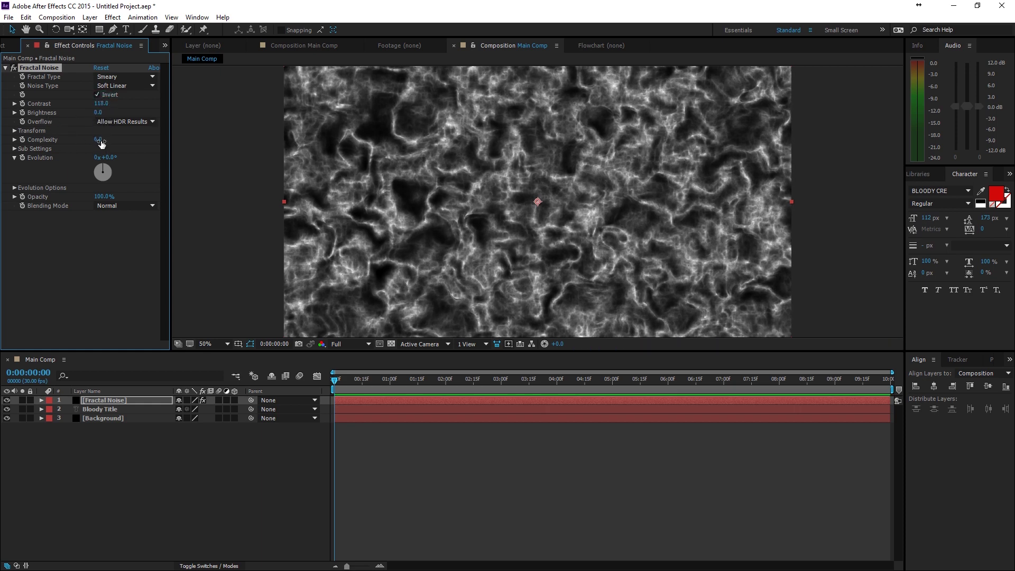
Try a complexity of 10 on the Fractal Noise effect and return it to 6
{"action": "left_click_drag", "start_coordinate": [98, 139], "coordinate": [128, 140]}
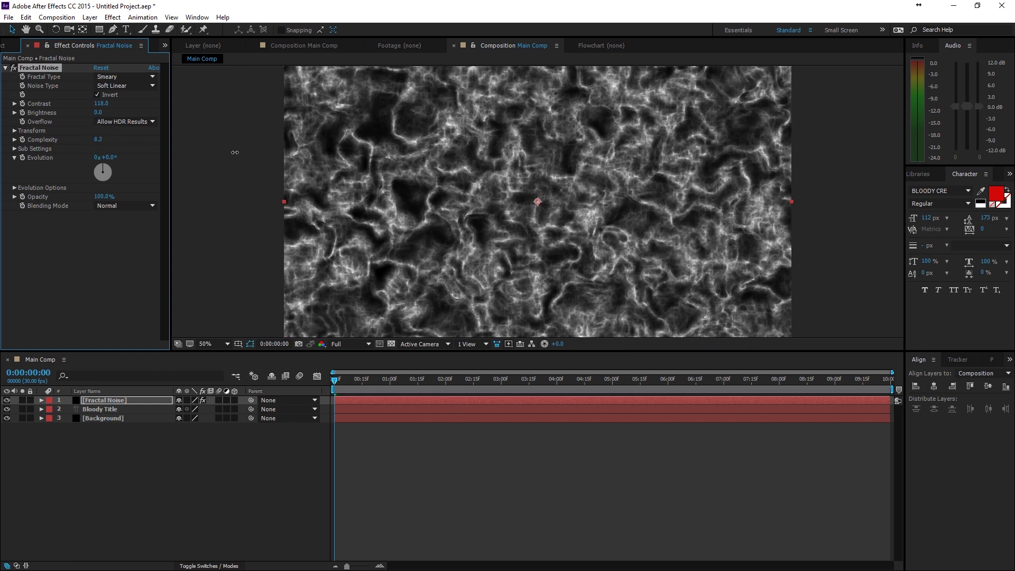
{"action": "left_click", "coordinate": [99, 140]}
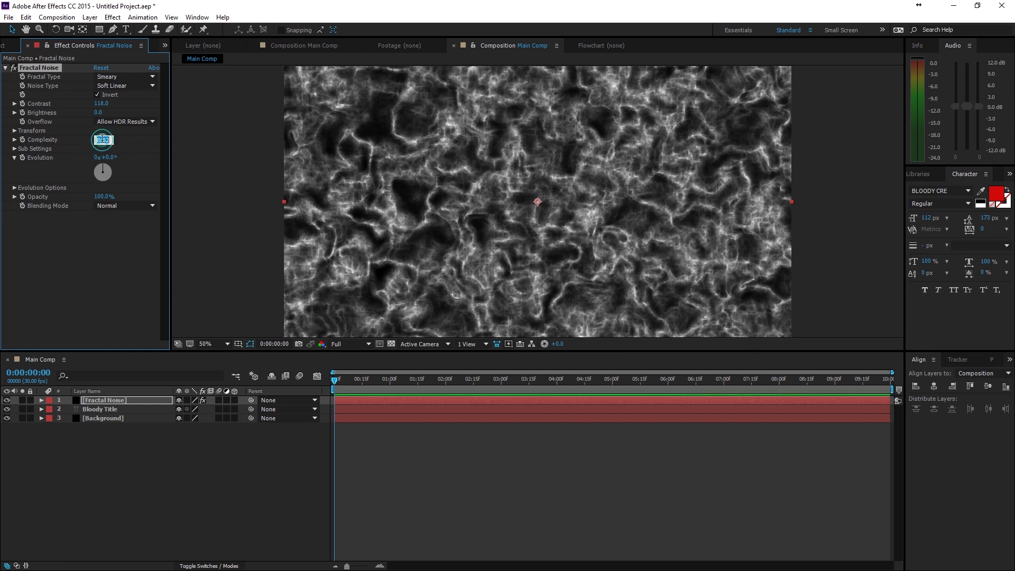
{"action": "type", "text": "10"}
{"action": "key", "text": "Return"}
{"action": "left_click", "coordinate": [101, 140]}
{"action": "type", "text": "6"}
{"action": "key", "text": "Return"}
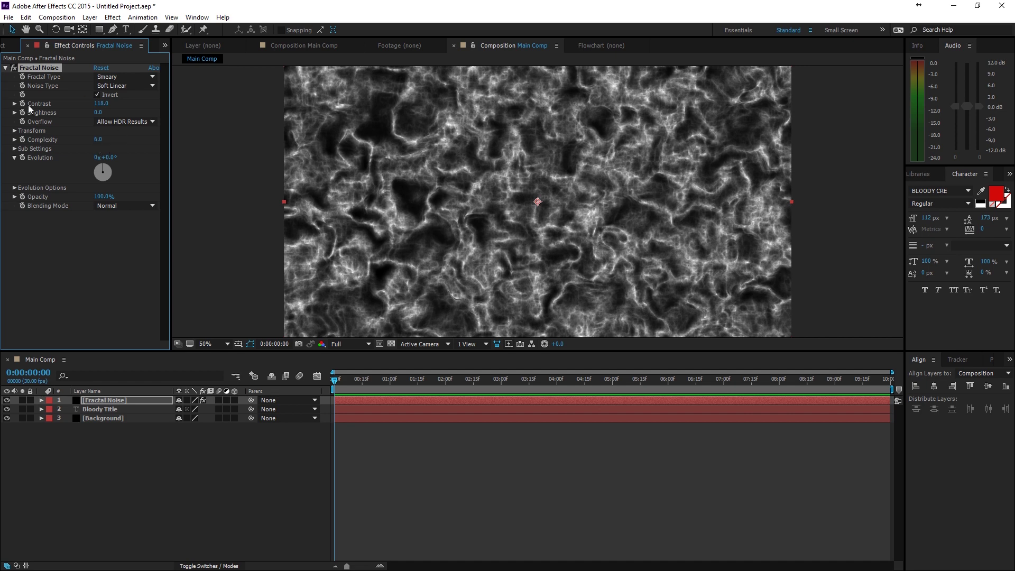
Drive the Fractal Noise effect's Evolution with the expression time*50 and preview the animation
{"action": "left_click", "coordinate": [22, 157], "text": "alt"}
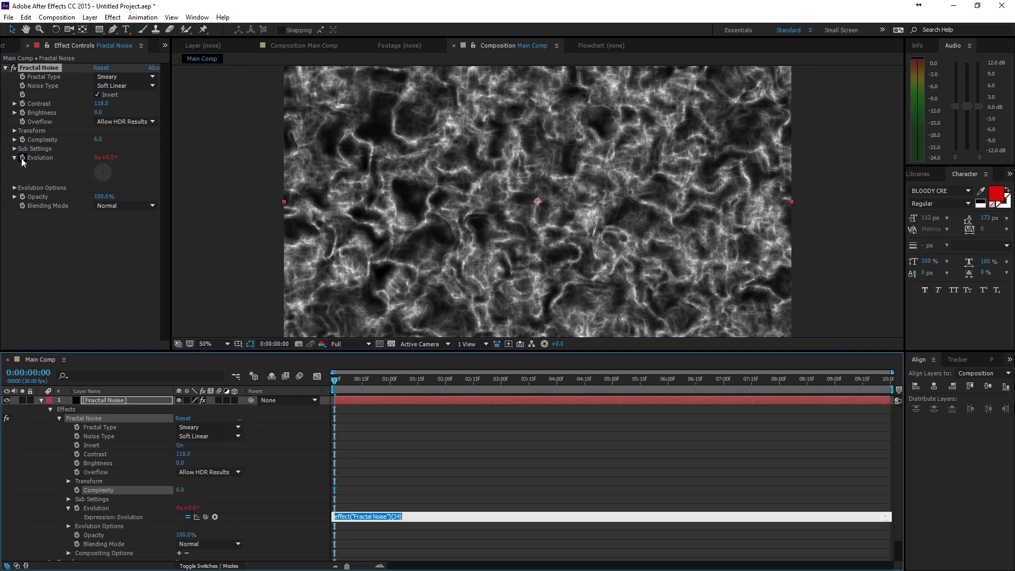
{"action": "type", "text": "time*50"}
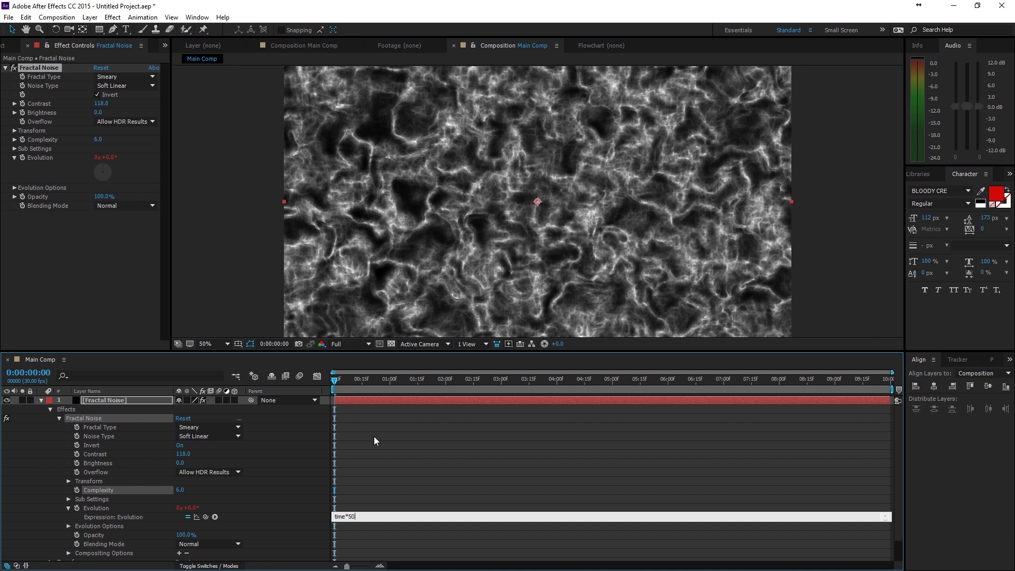
{"action": "left_click", "coordinate": [392, 472]}
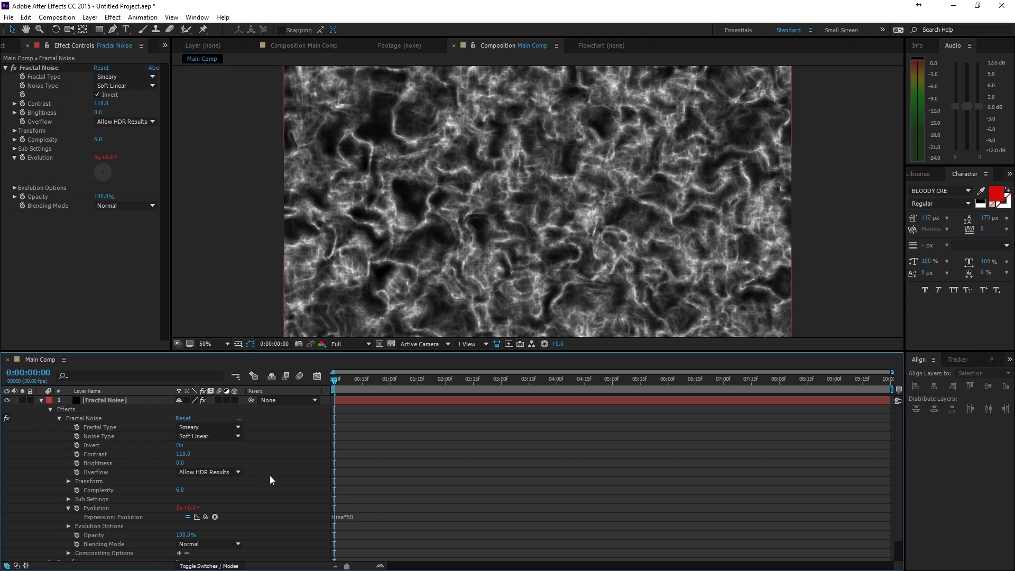
{"action": "key", "text": "space"}
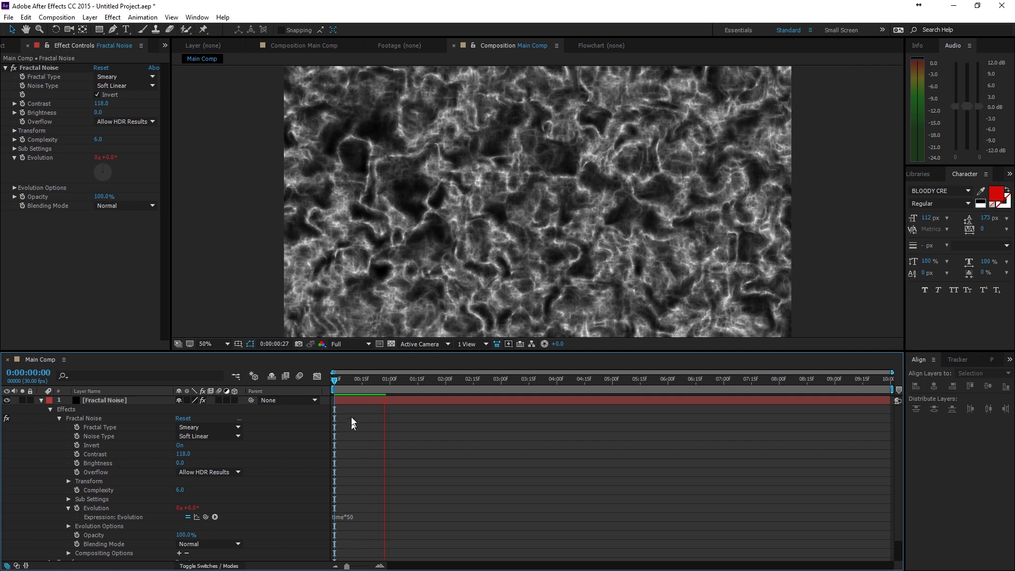
{"action": "left_click", "coordinate": [354, 379]}
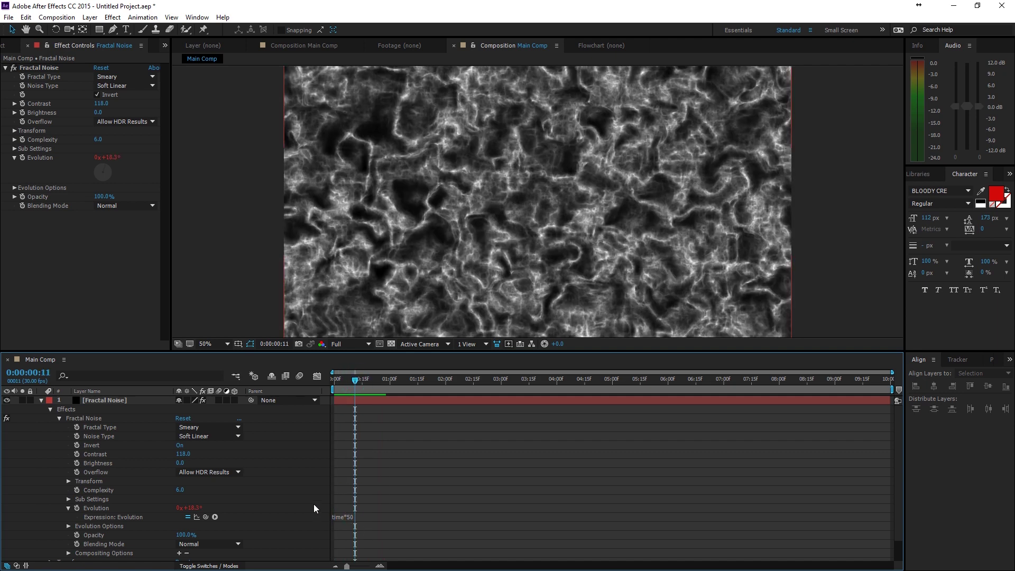
Try a Fractal Noise transform scale of 143 and return it to 100
{"action": "left_click", "coordinate": [15, 131]}
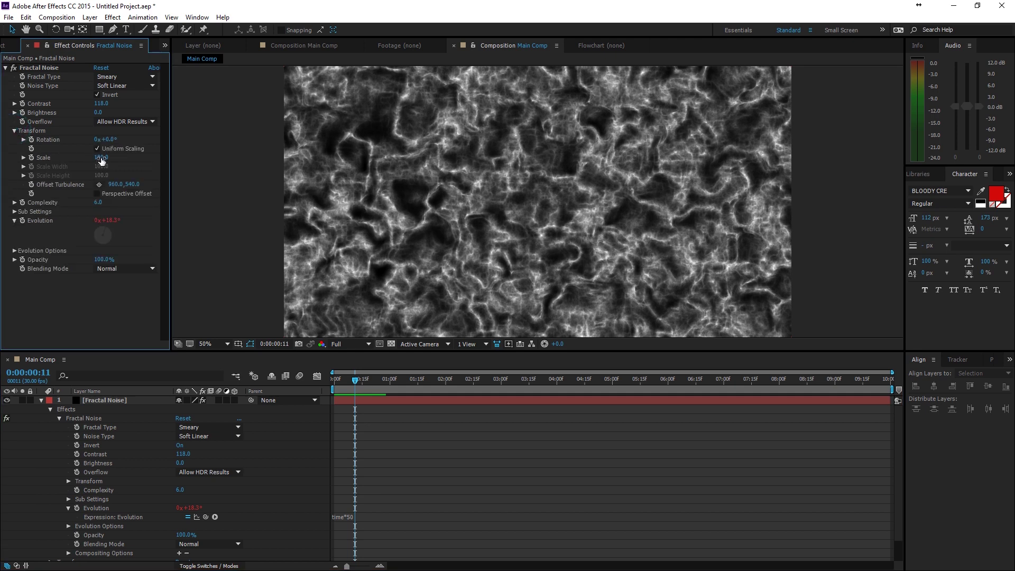
{"action": "left_click_drag", "start_coordinate": [101, 157], "coordinate": [124, 159]}
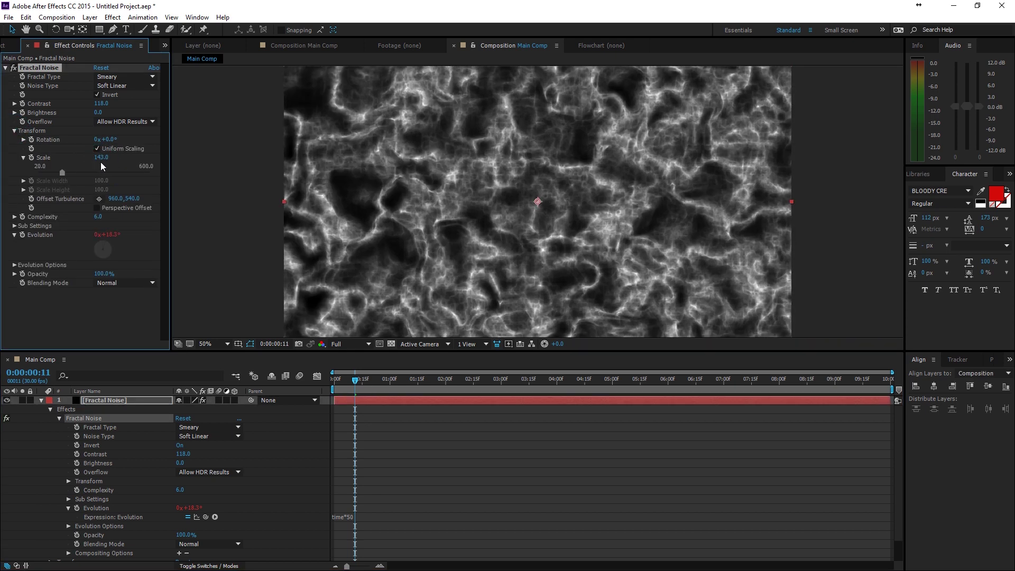
{"action": "left_click", "coordinate": [101, 158]}
{"action": "type", "text": "100"}
{"action": "key", "text": "Return"}
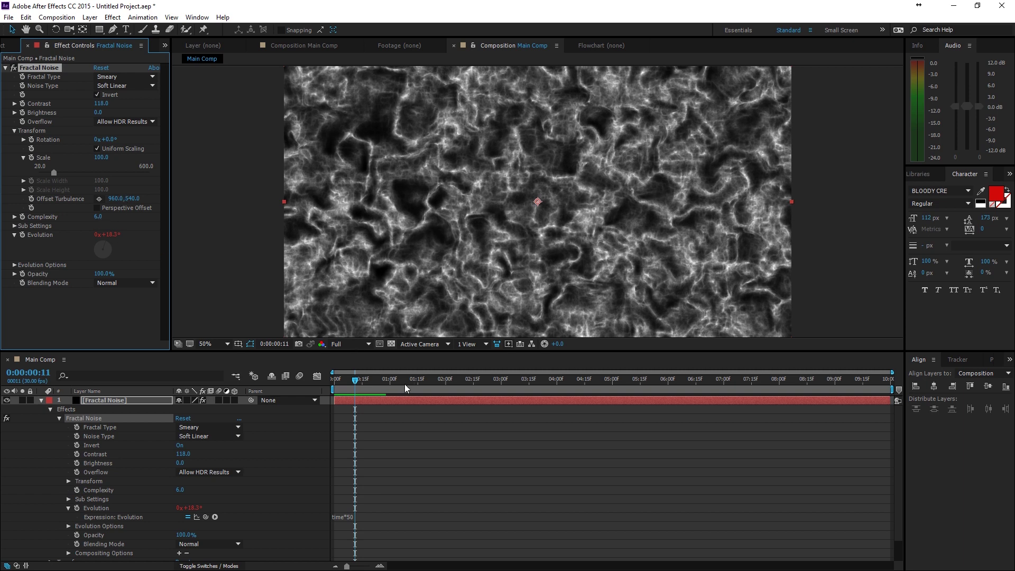
Keyframe the Fractal Noise Offset Turbulence from the first frame to 1855, 540 on the last frame and preview the motion
{"action": "key", "text": "Home"}
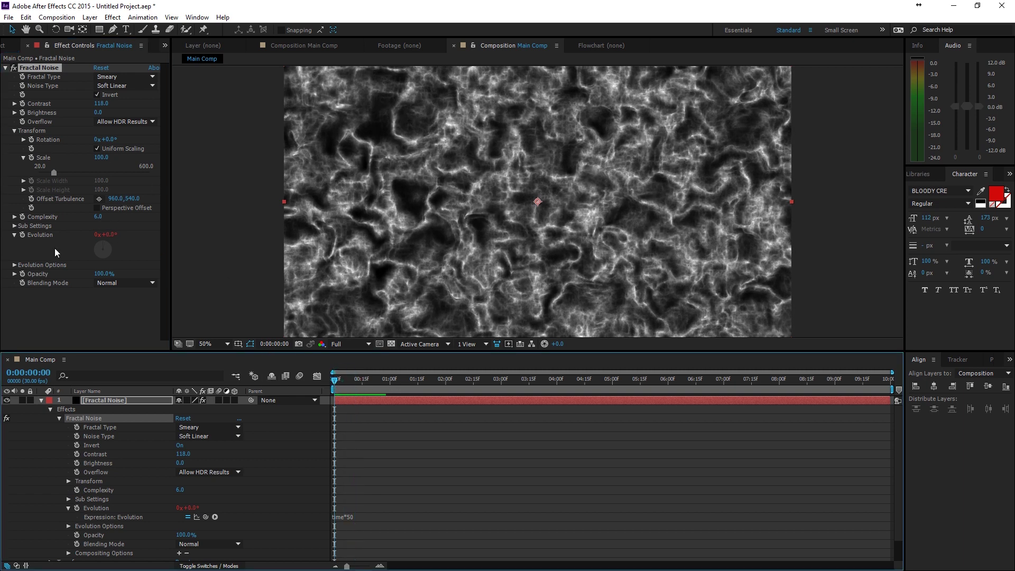
{"action": "left_click", "coordinate": [28, 199]}
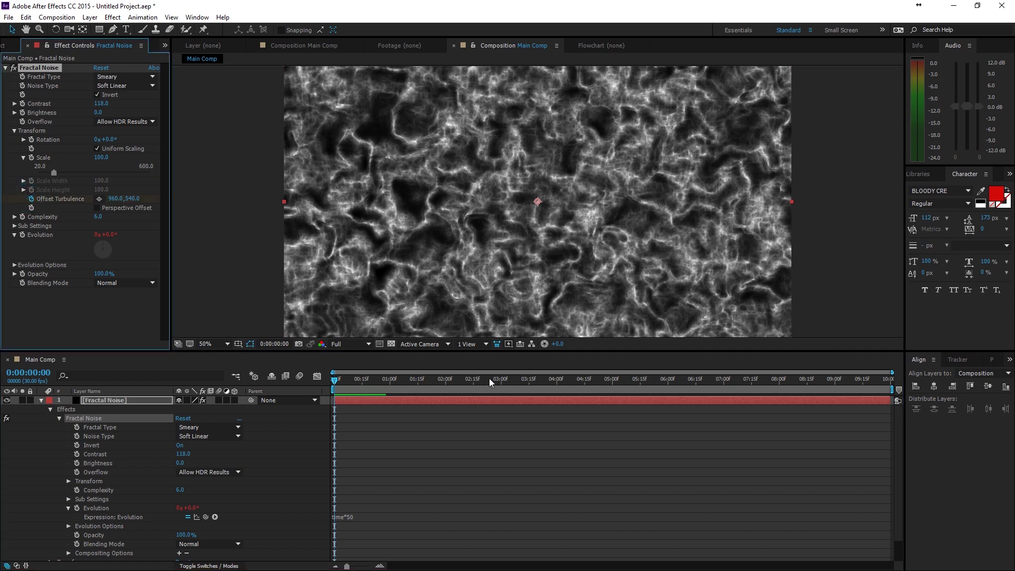
{"action": "left_click", "coordinate": [820, 380]}
{"action": "key", "text": "End"}
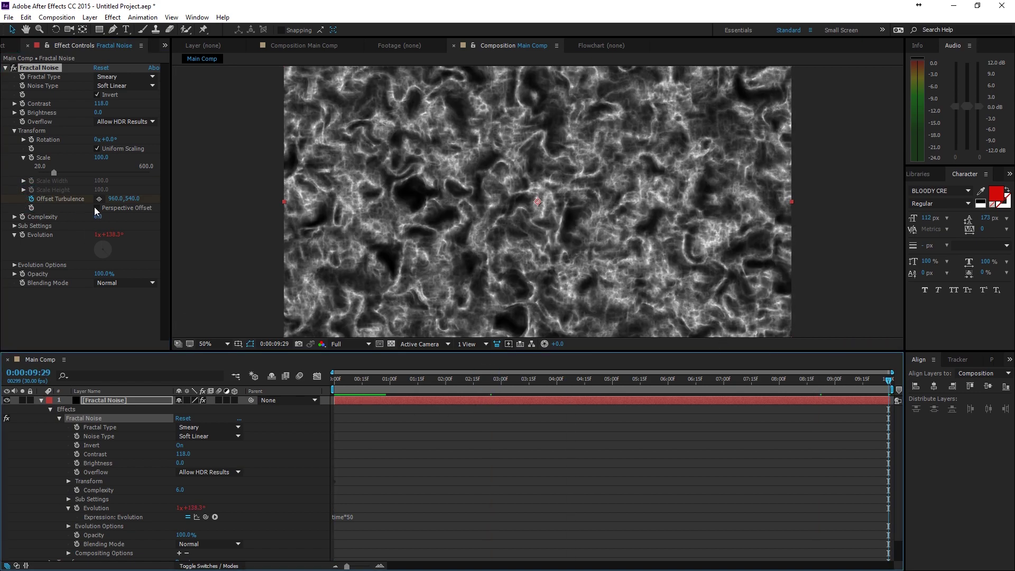
{"action": "left_click_drag", "start_coordinate": [114, 199], "coordinate": [627, 247]}
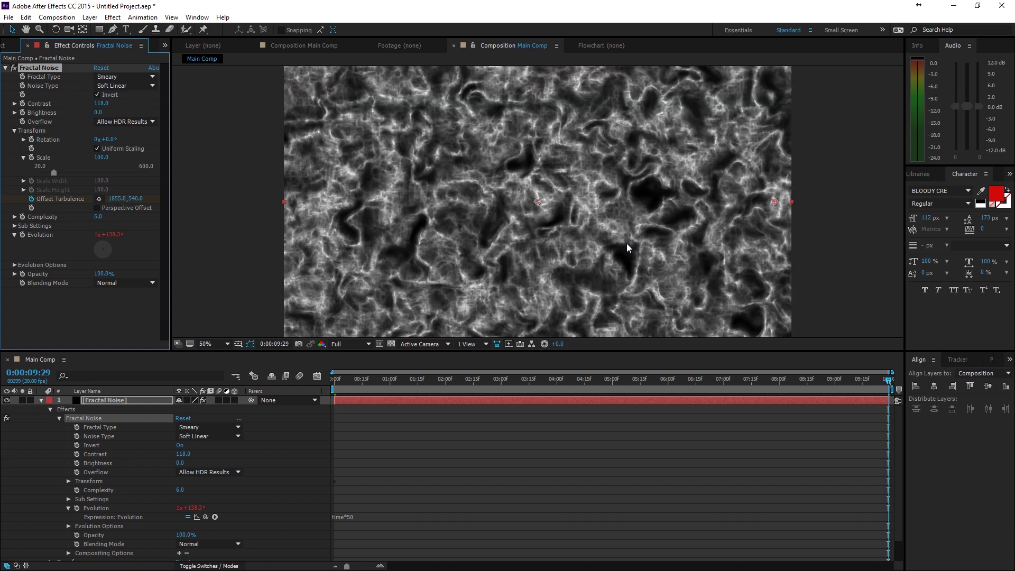
{"action": "key", "text": "space"}
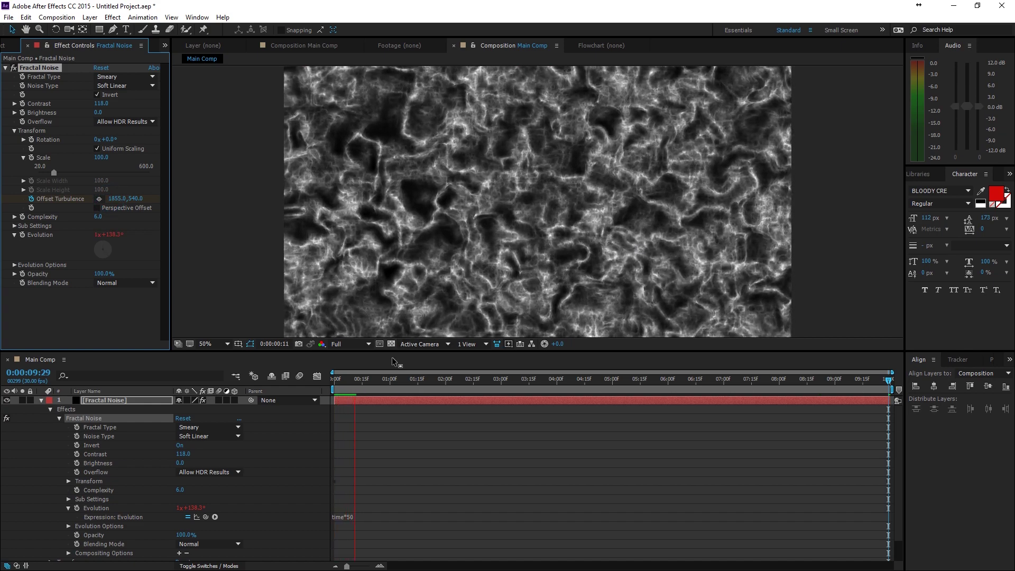
{"action": "left_click", "coordinate": [352, 423]}
Change the Evolution expression to time*150 and preview the faster noise
{"action": "left_click", "coordinate": [346, 517]}
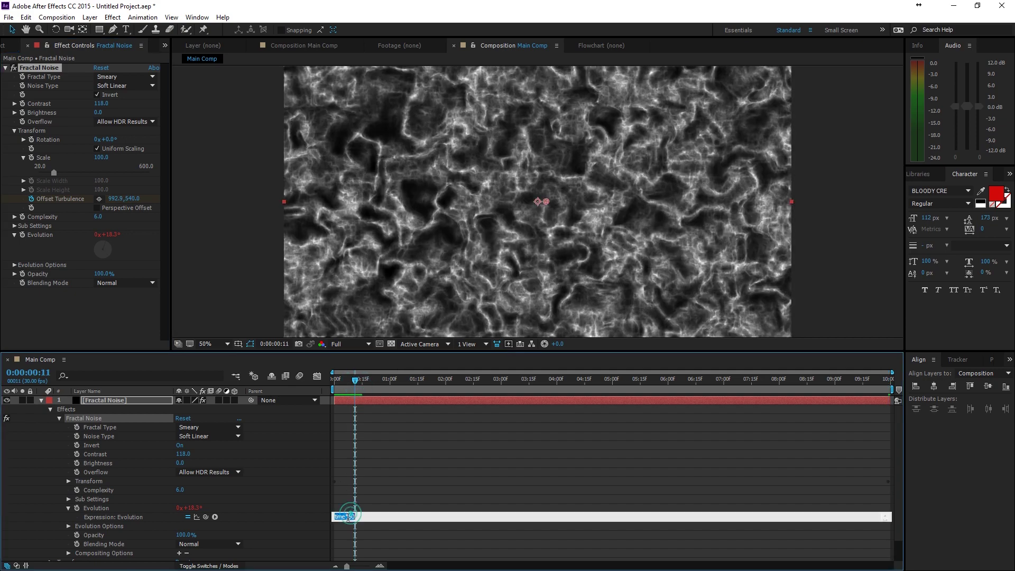
{"action": "type", "text": "1"}
{"action": "left_click", "coordinate": [399, 449]}
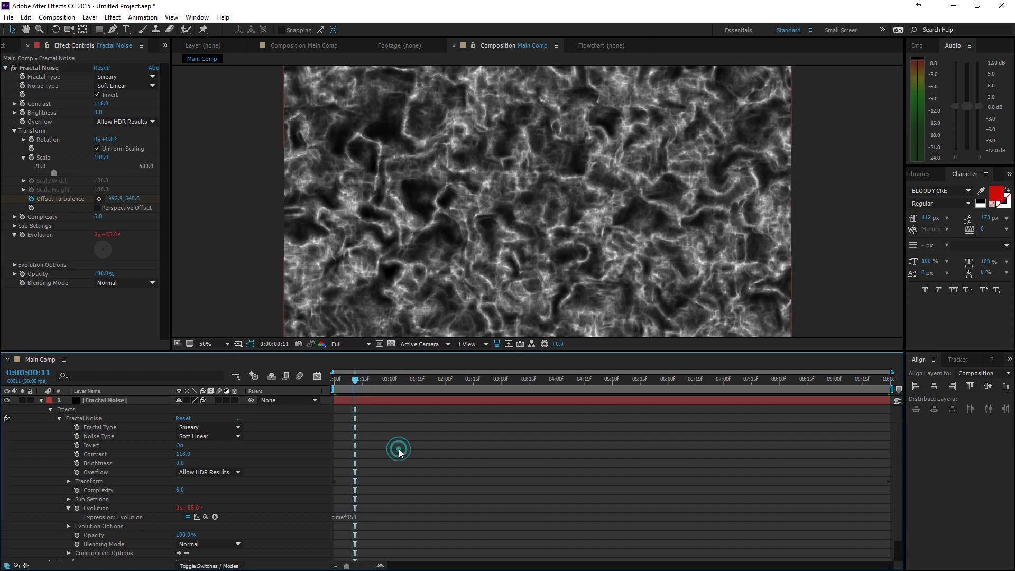
{"action": "key", "text": "space"}
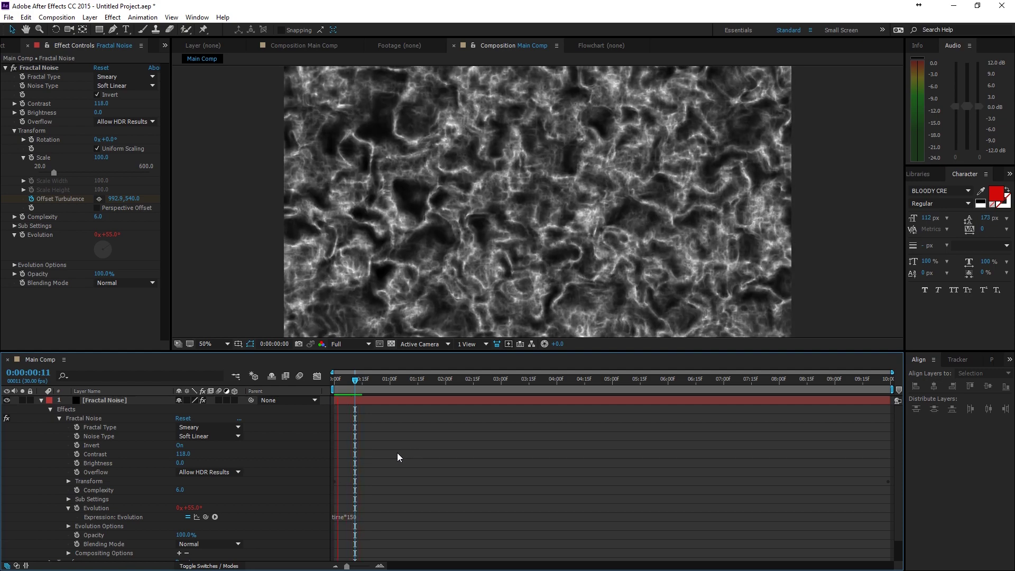
{"action": "left_click", "coordinate": [354, 386]}
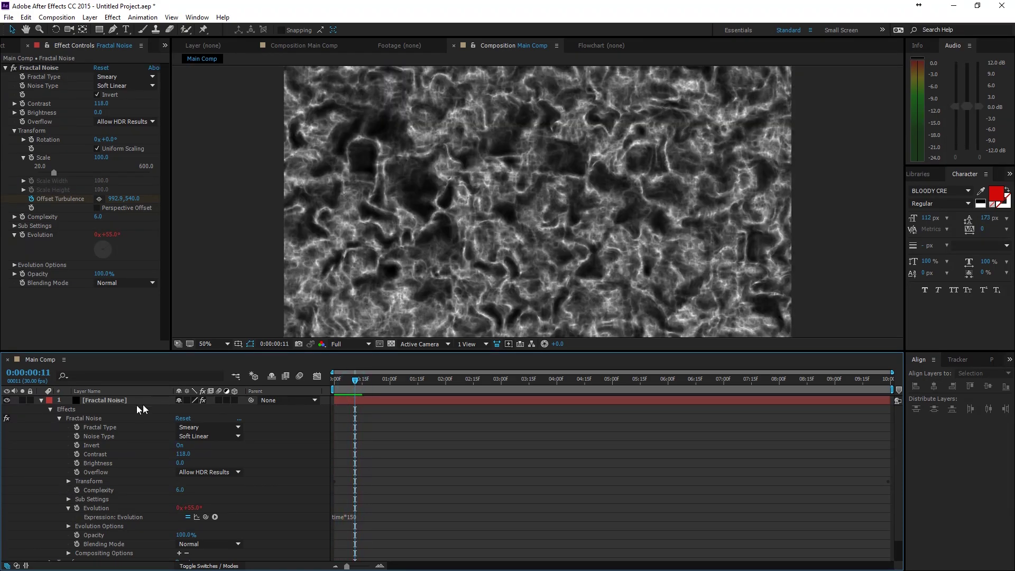
Duplicate the Fractal Noise layer and set the upper copy's fractal type to Subscale
{"action": "left_click", "coordinate": [132, 401]}
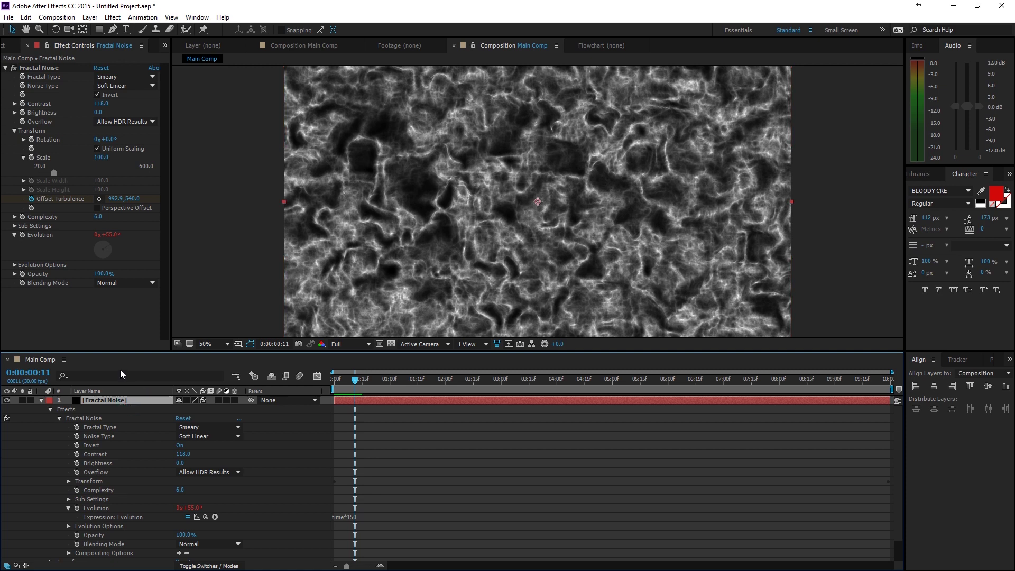
{"action": "left_click", "coordinate": [41, 401]}
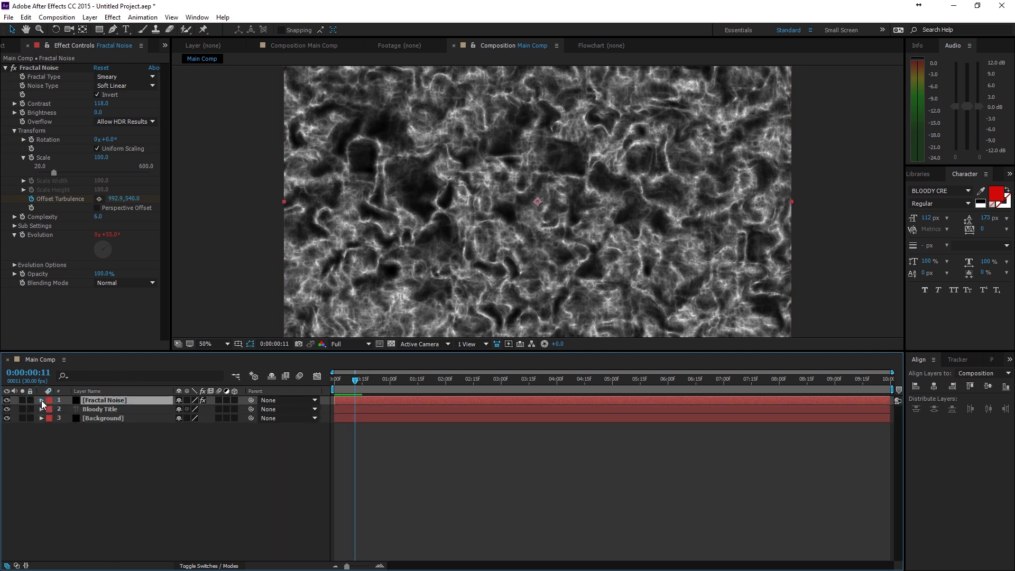
{"action": "key", "text": "ctrl+d"}
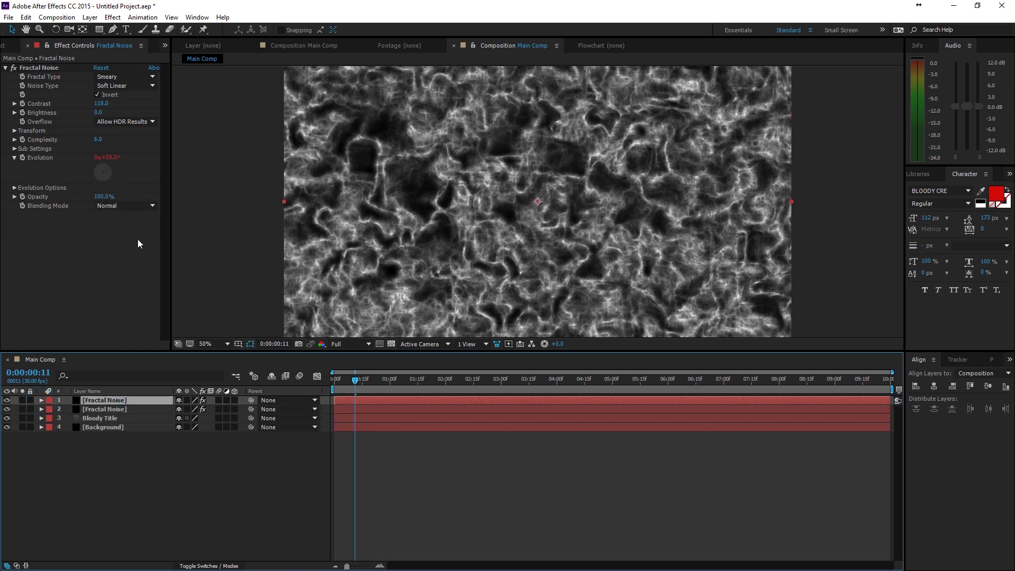
{"action": "left_click", "coordinate": [102, 76]}
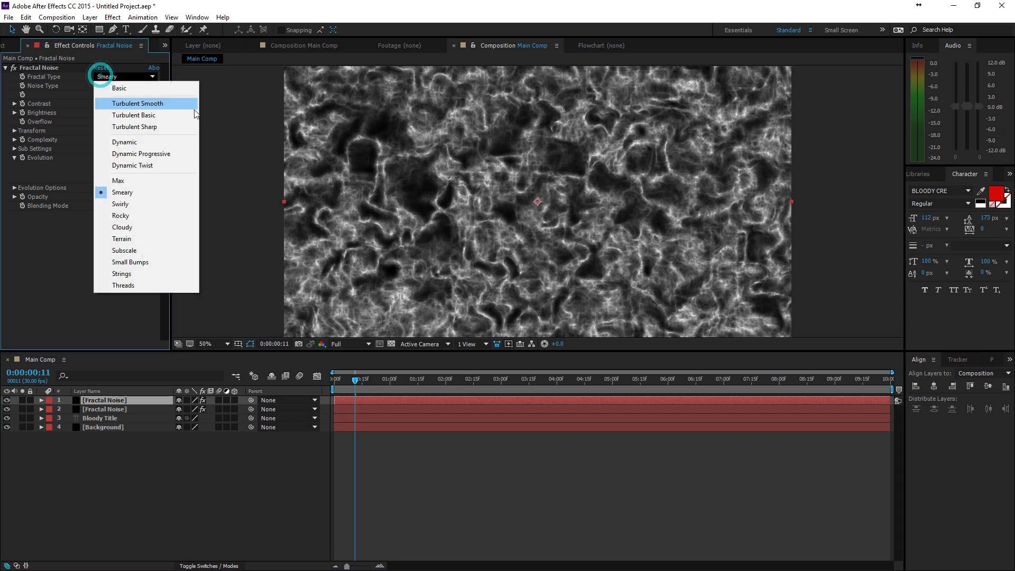
{"action": "left_click", "coordinate": [142, 251]}
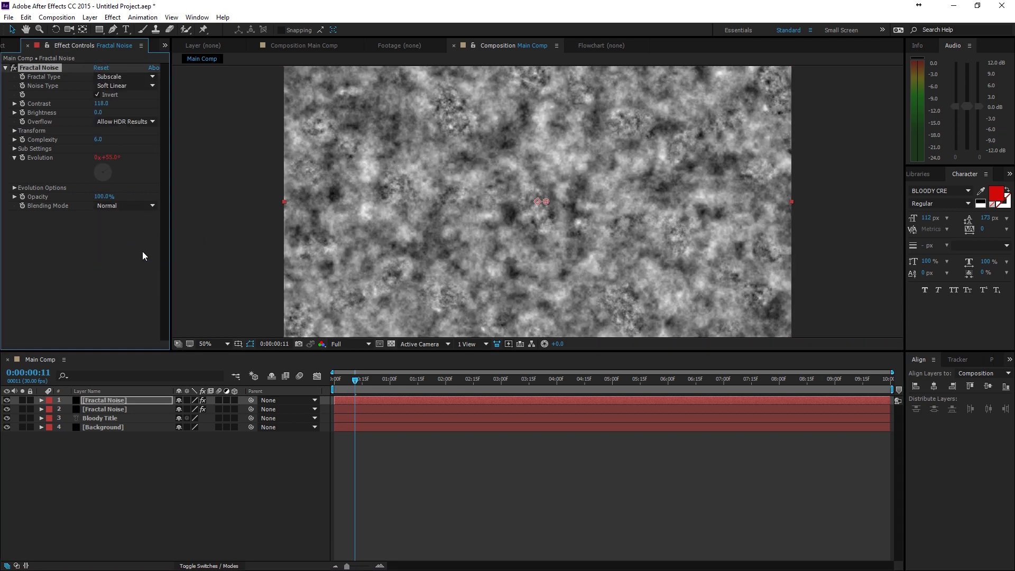
Set the upper Fractal Noise layer's blending mode to Darken and toggle the layer's visibility to compare the look
{"action": "left_click", "coordinate": [199, 564]}
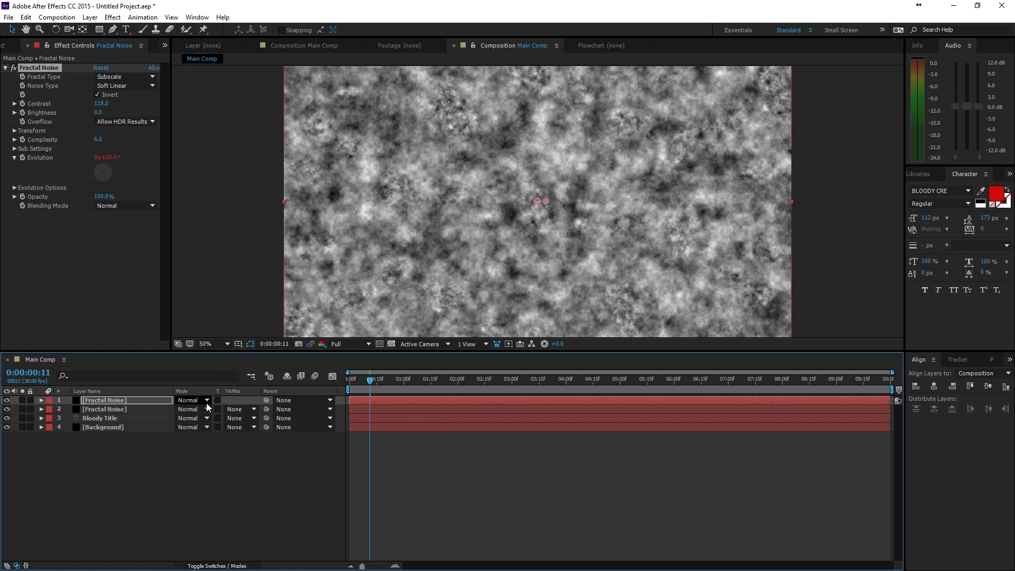
{"action": "left_click", "coordinate": [207, 404]}
{"action": "left_click", "coordinate": [243, 150]}
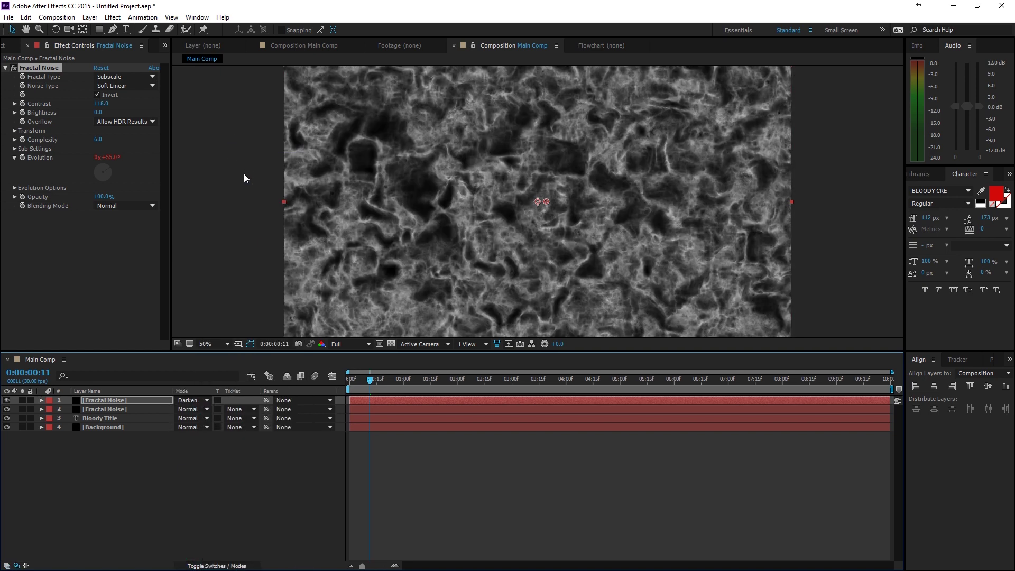
{"action": "left_click", "coordinate": [6, 401]}
{"action": "left_click", "coordinate": [6, 400]}
{"action": "left_click", "coordinate": [7, 400]}
{"action": "left_click", "coordinate": [7, 401]}
{"action": "left_click", "coordinate": [7, 401]}
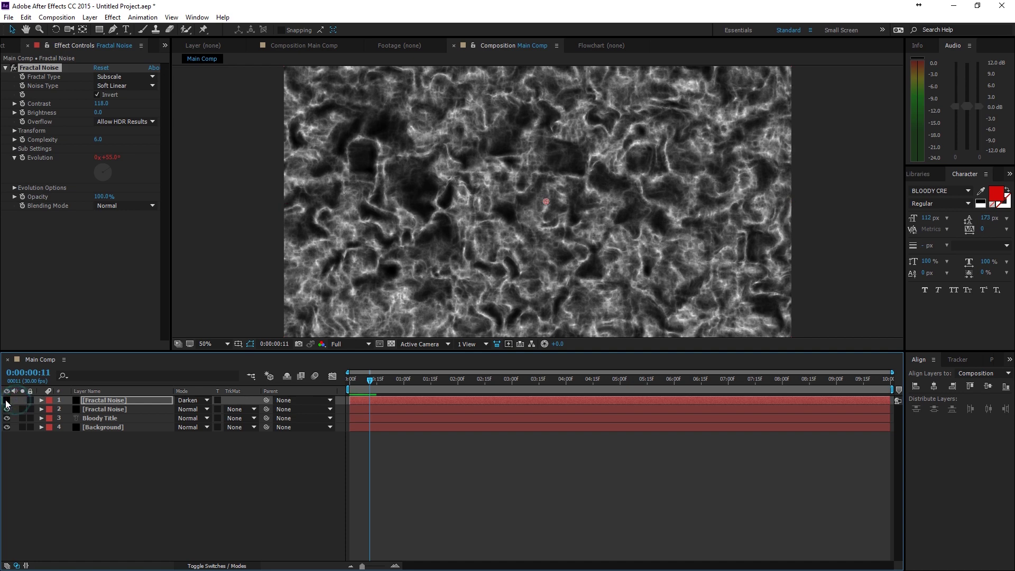
Try successive blending modes up to Classic Color Dodge on the upper Fractal Noise layer
{"action": "key", "text": "shift+equal"}
{"action": "key", "text": "shift+equal"}
{"action": "key", "text": "shift+equal"}
{"action": "key", "text": "shift+equal"}
{"action": "key", "text": "shift+equal"}
{"action": "key", "text": "shift+equal"}
{"action": "key", "text": "shift+equal"}
{"action": "key", "text": "shift+equal"}
{"action": "key", "text": "shift+equal"}
Make the upper Fractal Noise layer visible and set its blending mode to Multiply
{"action": "left_click", "coordinate": [6, 402]}
{"action": "left_click", "coordinate": [191, 400]}
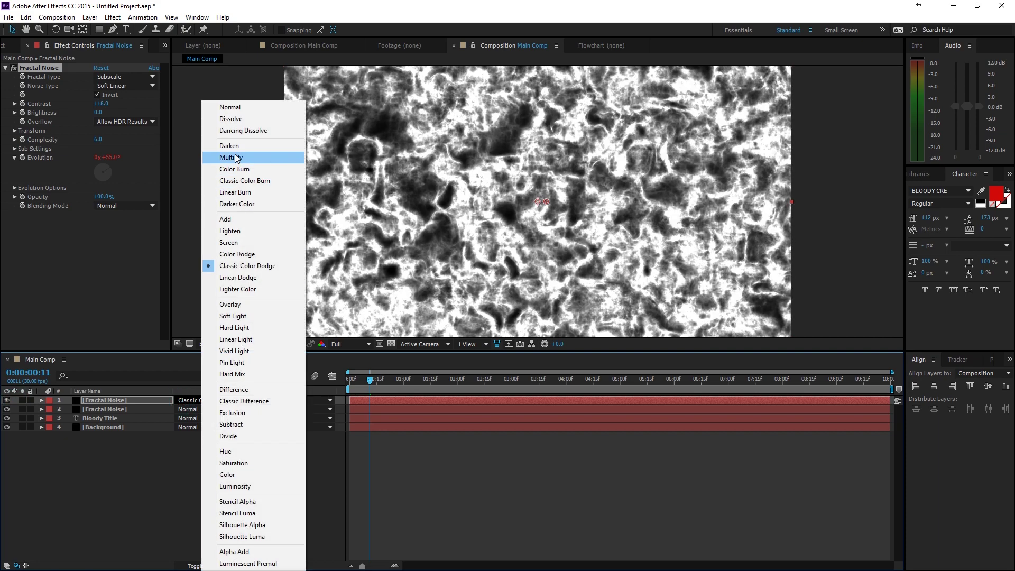
{"action": "left_click", "coordinate": [234, 146]}
{"action": "key", "text": "shift+equal"}
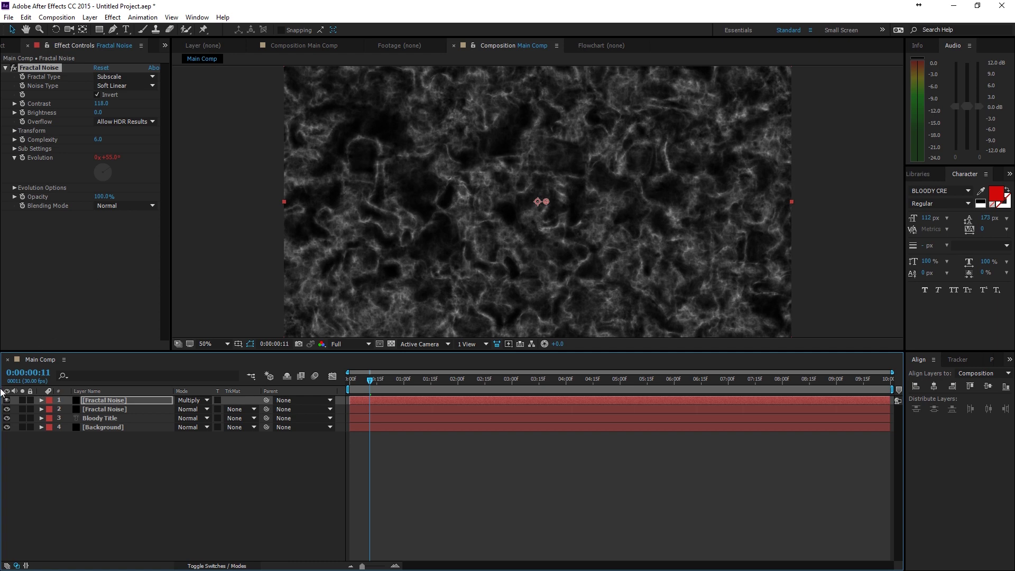
Cycle the upper Fractal Noise layer's blending mode through Add and Darker Color, toggling the layer's visibility to compare the look
{"action": "key", "text": "shift+equal"}
{"action": "key", "text": "shift+equal"}
{"action": "key", "text": "shift+equal"}
{"action": "key", "text": "shift+equal"}
{"action": "key", "text": "shift+equal"}
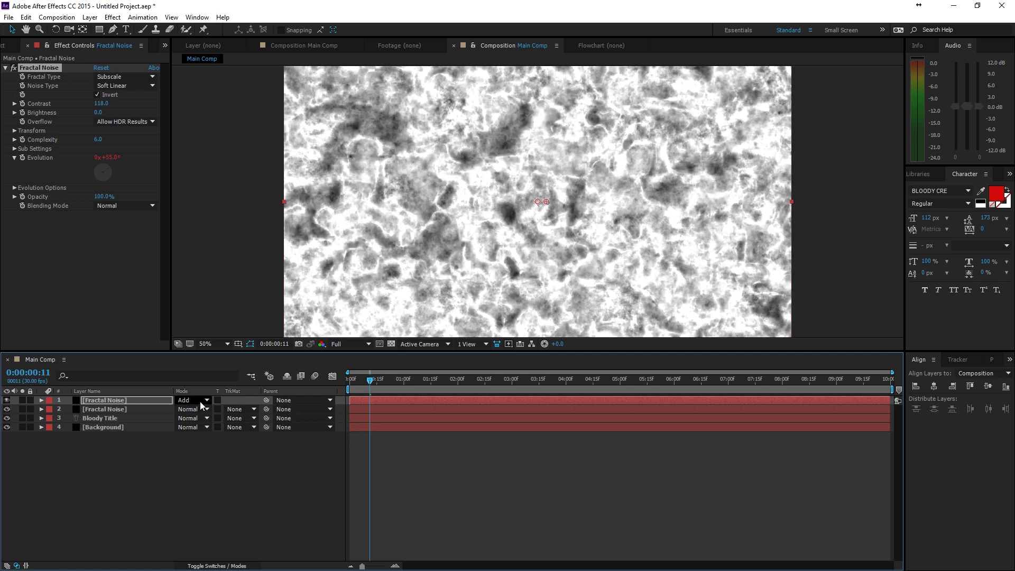
{"action": "key", "text": "shift+minus"}
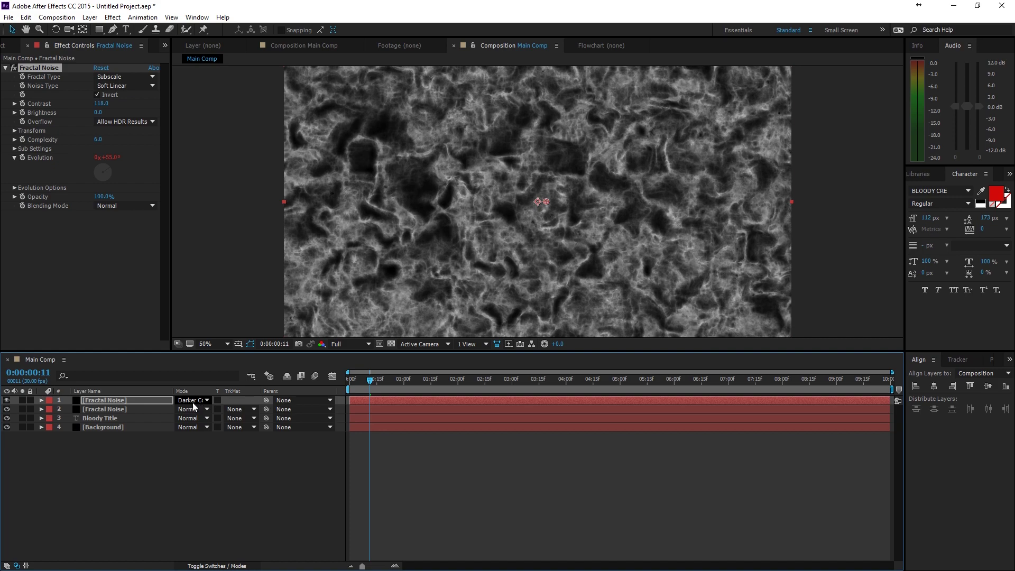
{"action": "left_click", "coordinate": [7, 400]}
{"action": "left_click", "coordinate": [7, 401]}
Set the upper Fractal Noise layer's blending mode to Lighten and toggle its visibility to judge the result
{"action": "key", "text": "shift+equal"}
{"action": "key", "text": "shift+equal"}
{"action": "key", "text": "shift+equal"}
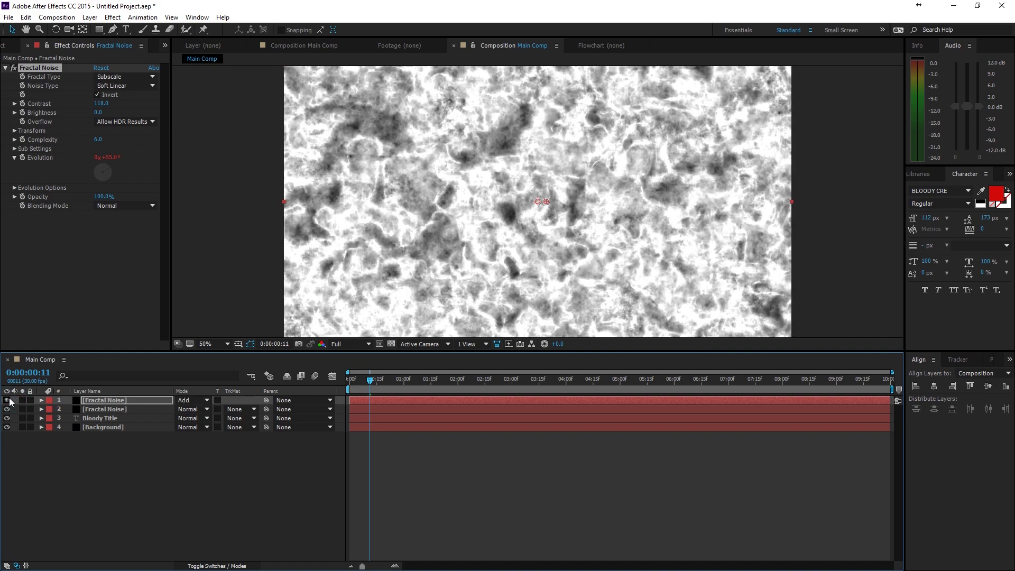
{"action": "key", "text": "shift+minus"}
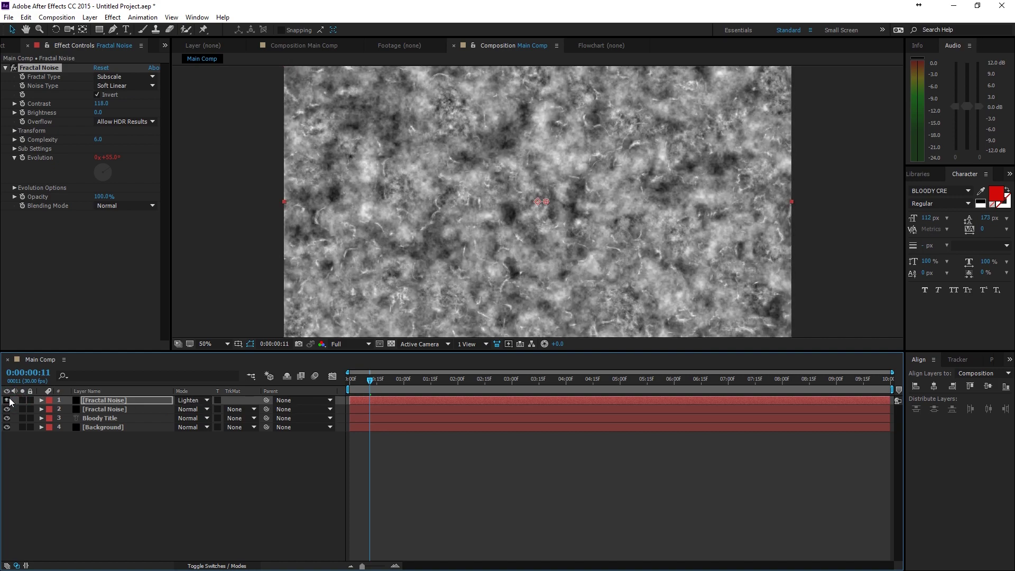
{"action": "left_click", "coordinate": [6, 401]}
{"action": "left_click", "coordinate": [7, 400]}
Lower the upper Fractal Noise layer's opacity to 51% and play a short preview of the animation
{"action": "left_click", "coordinate": [147, 399]}
{"action": "key", "text": "t"}
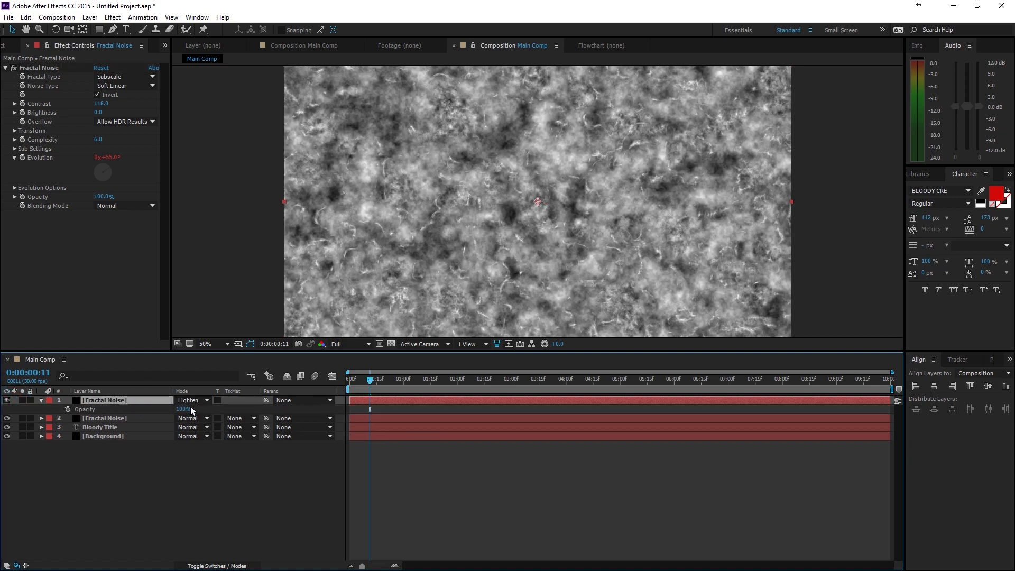
{"action": "left_click_drag", "start_coordinate": [183, 409], "coordinate": [156, 411]}
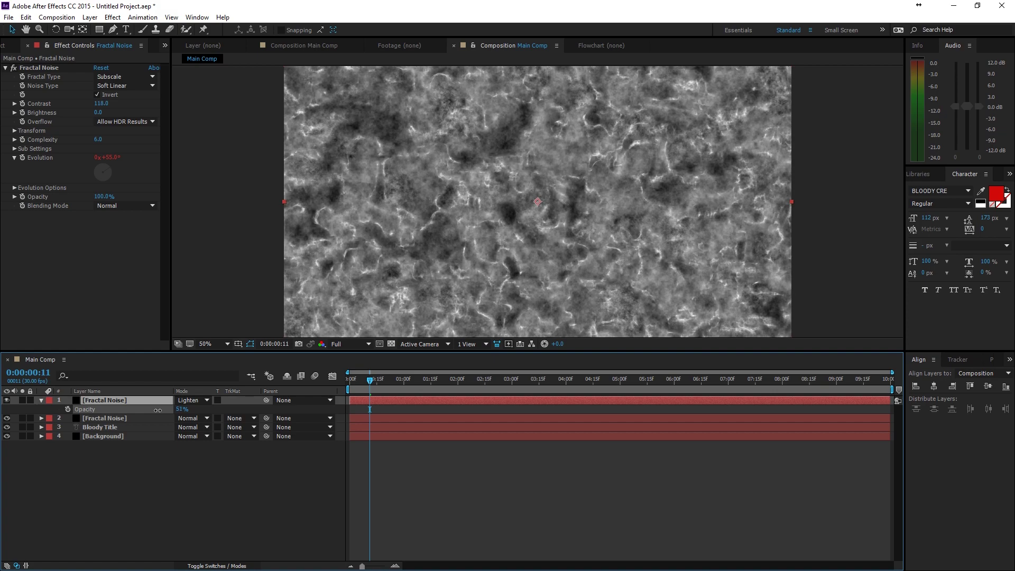
{"action": "left_click", "coordinate": [158, 473]}
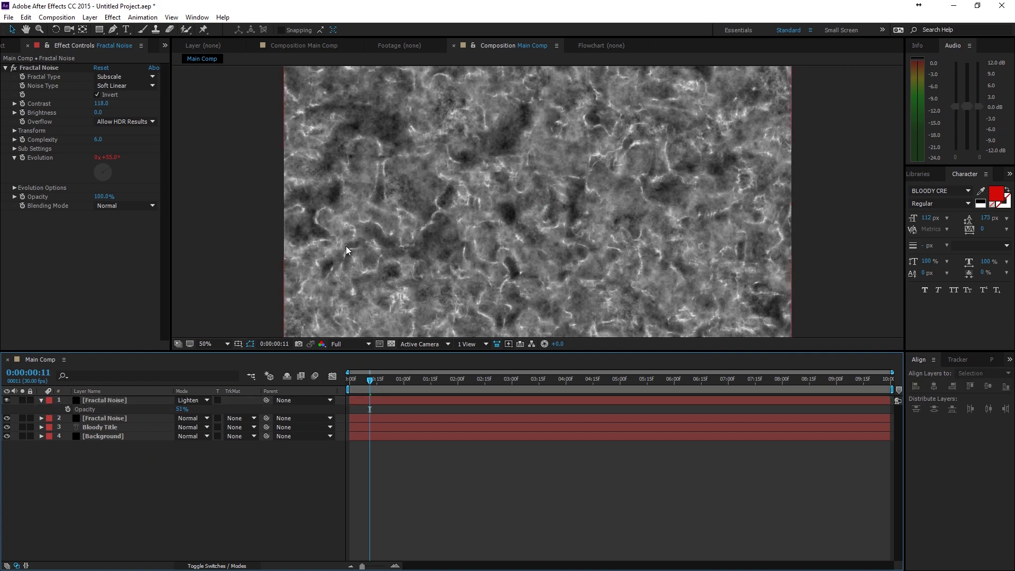
{"action": "key", "text": "space"}
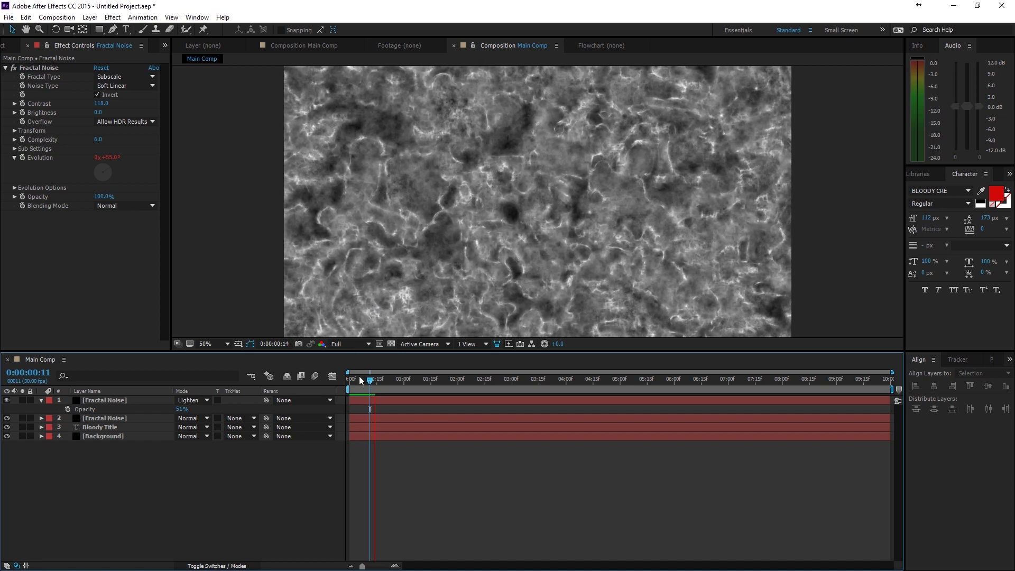
{"action": "left_click", "coordinate": [361, 379]}
Try a noise scale of 200 in the upper layer's Fractal Noise effect and set it back to 100
{"action": "left_click", "coordinate": [135, 418]}
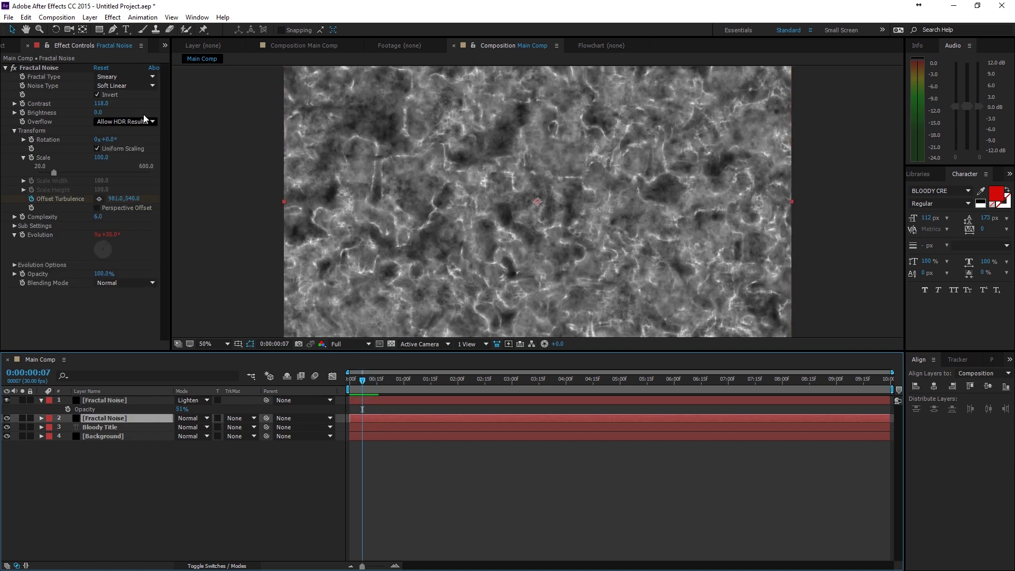
{"action": "left_click", "coordinate": [112, 400]}
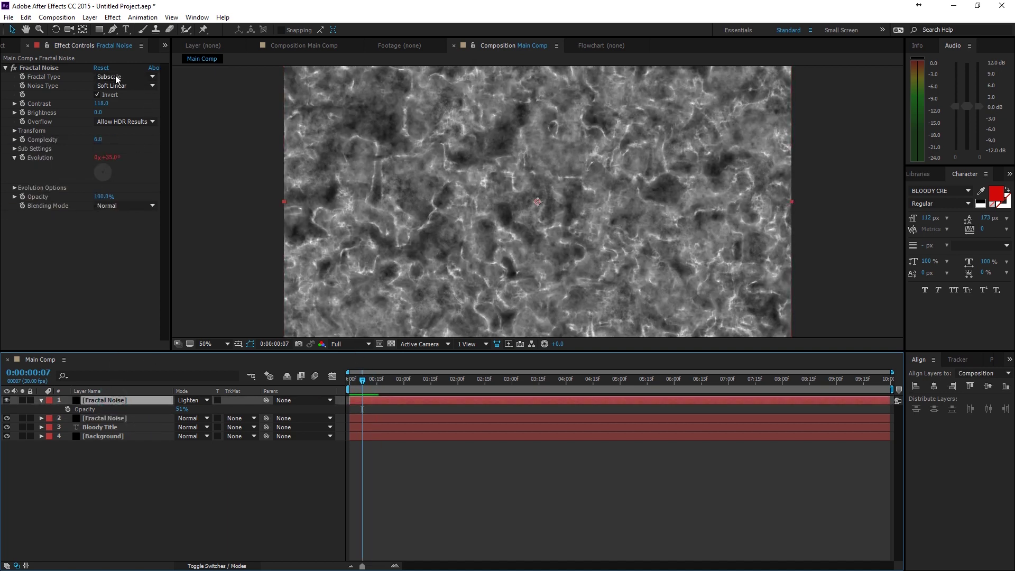
{"action": "left_click", "coordinate": [14, 131]}
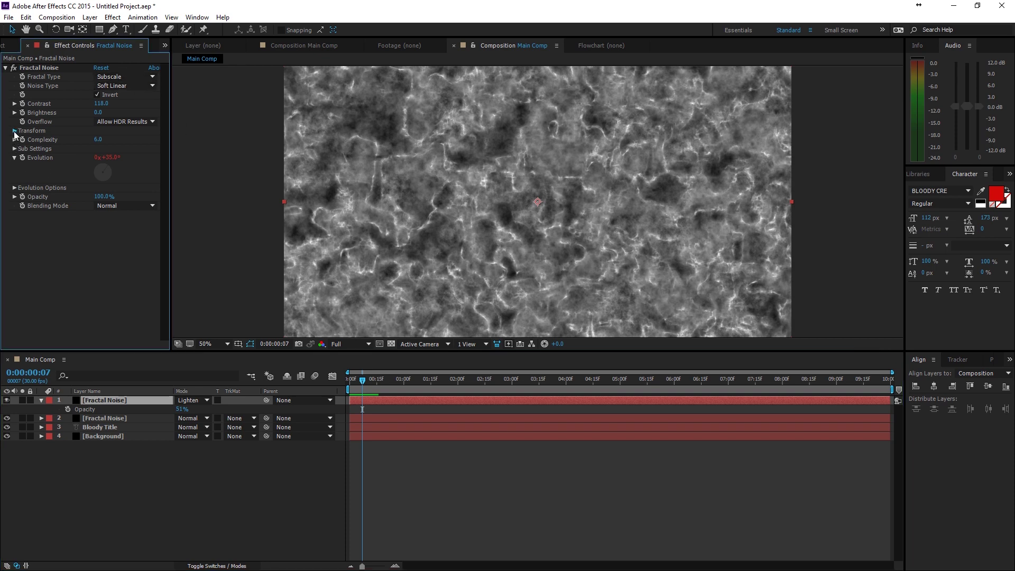
{"action": "left_click", "coordinate": [102, 157]}
{"action": "type", "text": "200"}
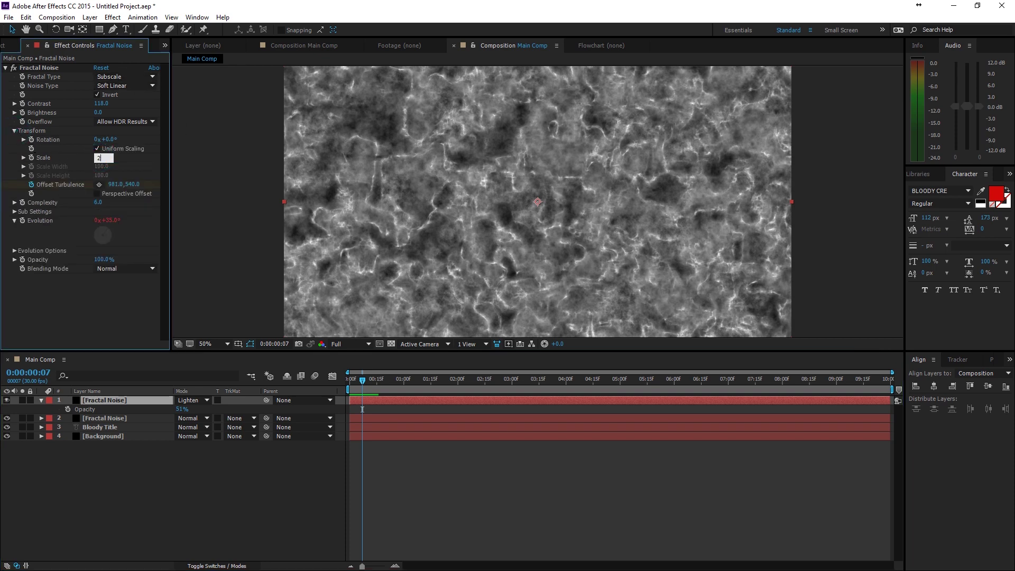
{"action": "key", "text": "Return"}
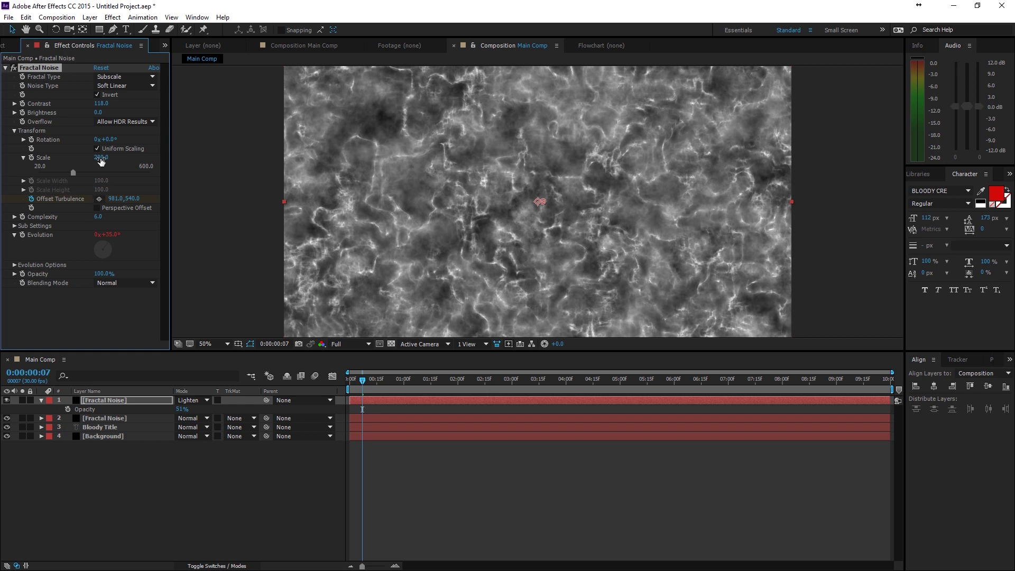
{"action": "left_click", "coordinate": [101, 158]}
{"action": "type", "text": "100"}
{"action": "key", "text": "Return"}
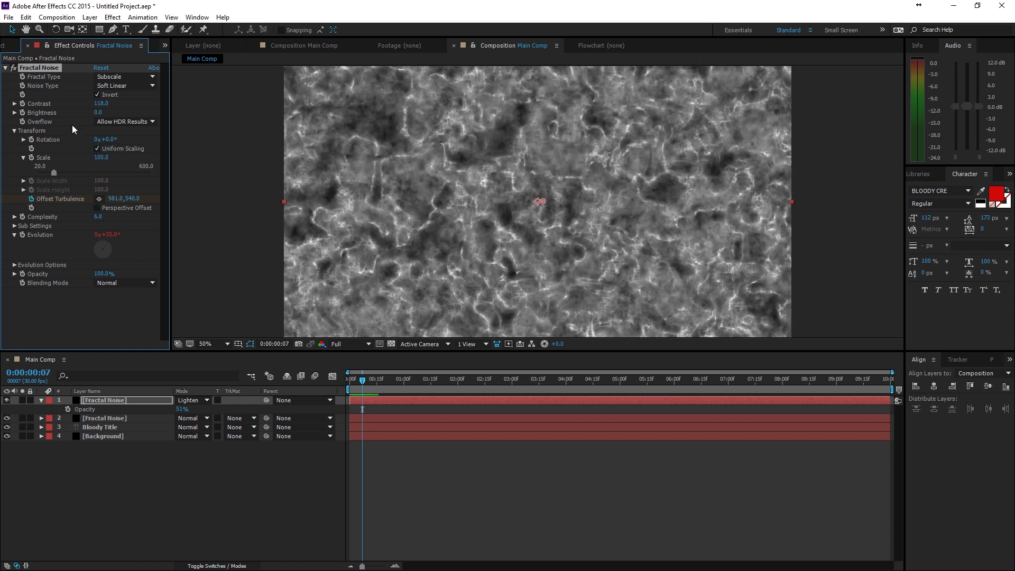
Set the upper layer's Fractal Noise contrast to 168 and collapse the effect's settings
{"action": "left_click", "coordinate": [105, 103]}
{"action": "type", "text": "168"}
{"action": "key", "text": "Return"}
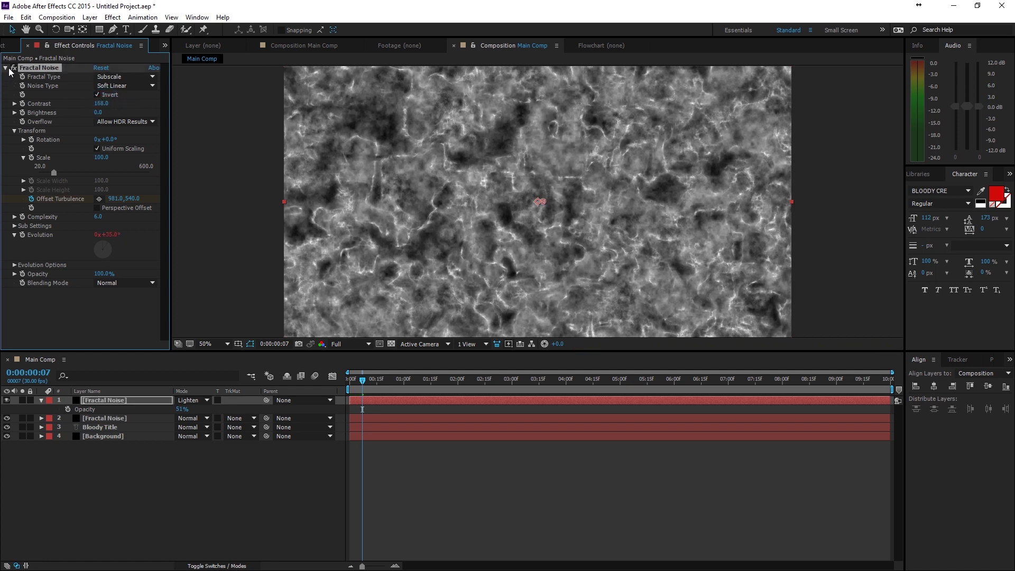
{"action": "left_click", "coordinate": [5, 69]}
Pre-compose both Fractal Noise layers into a new composition named Blood Comp, moving all attributes into it
{"action": "left_click", "coordinate": [109, 397]}
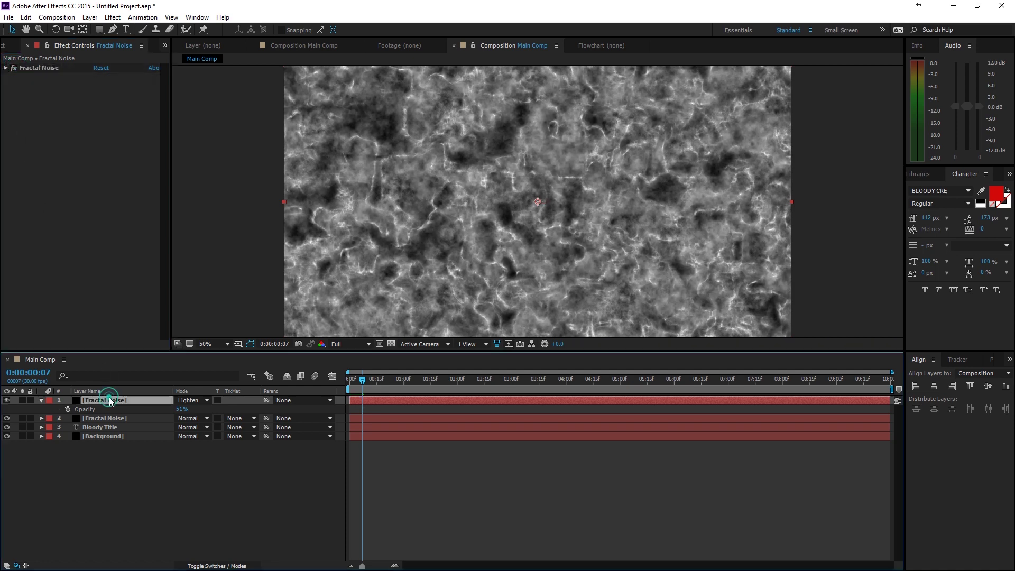
{"action": "left_click", "coordinate": [110, 418], "text": "ctrl"}
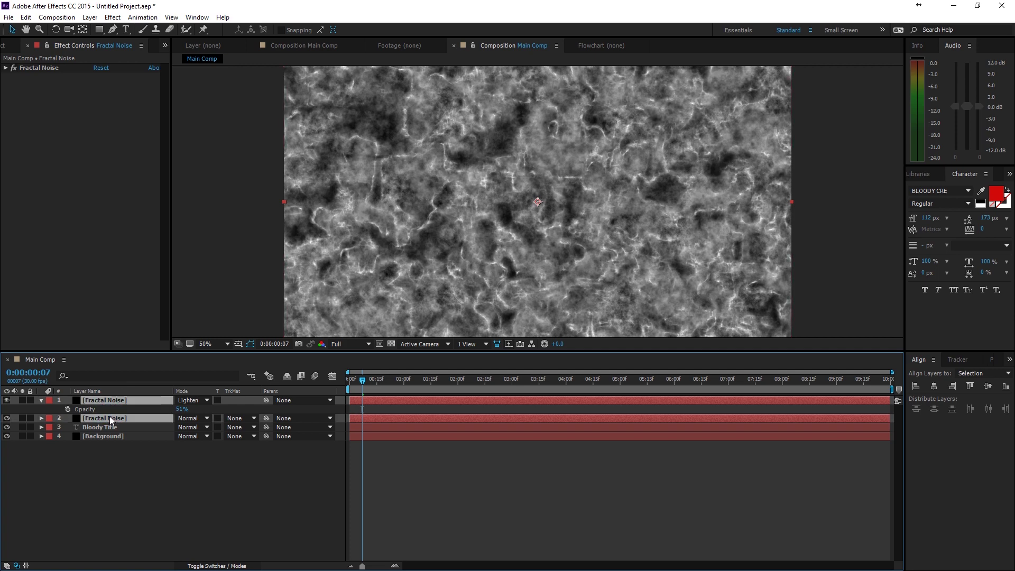
{"action": "right_click", "coordinate": [111, 420]}
{"action": "left_click", "coordinate": [88, 18]}
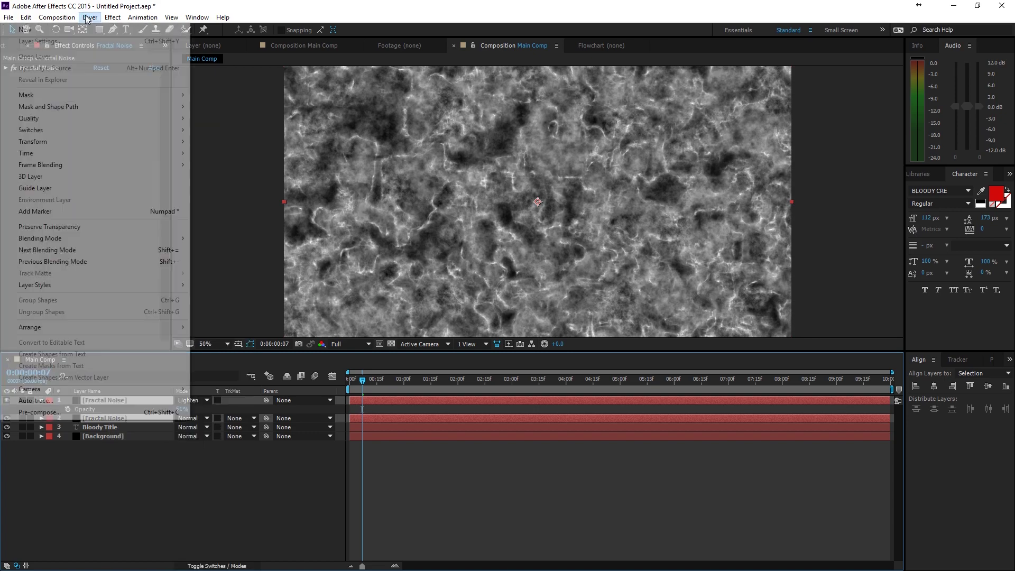
{"action": "left_click", "coordinate": [45, 412]}
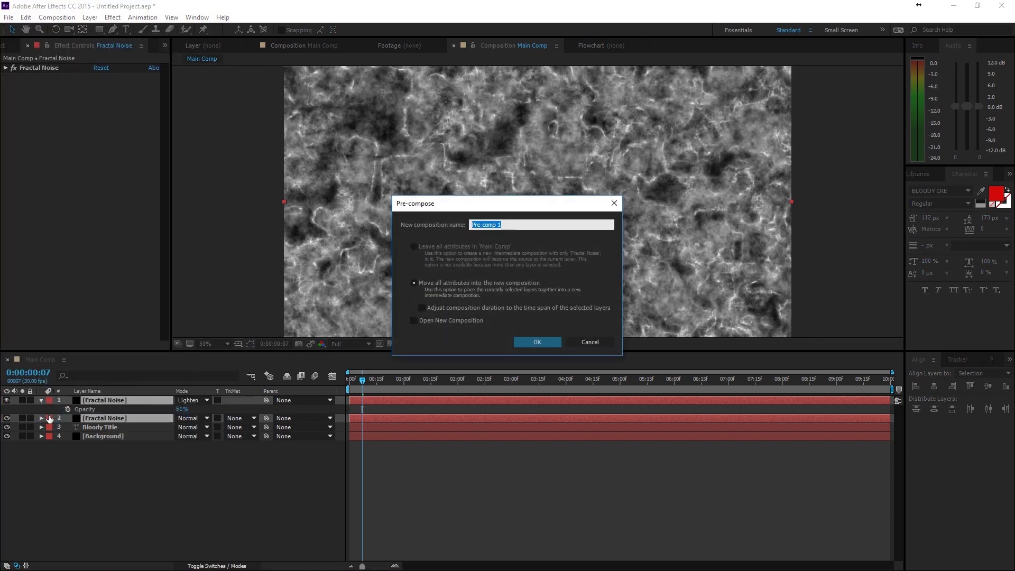
{"action": "type", "text": "Blood Comp"}
{"action": "key", "text": "Return"}
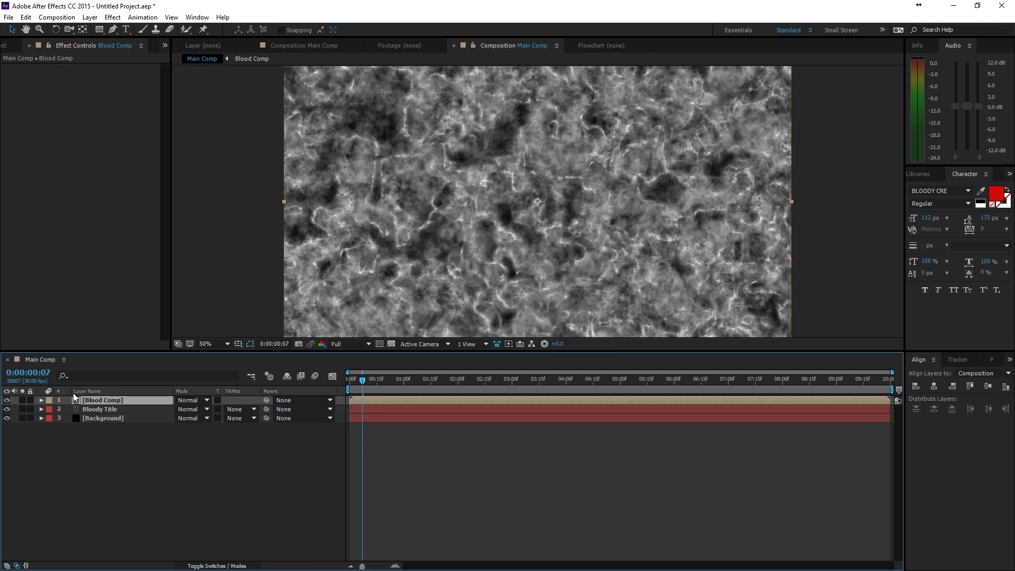
Apply the Colorama effect to Blood Comp with the Ramp Red preset palette and collapse its settings
{"action": "left_click", "coordinate": [113, 17]}
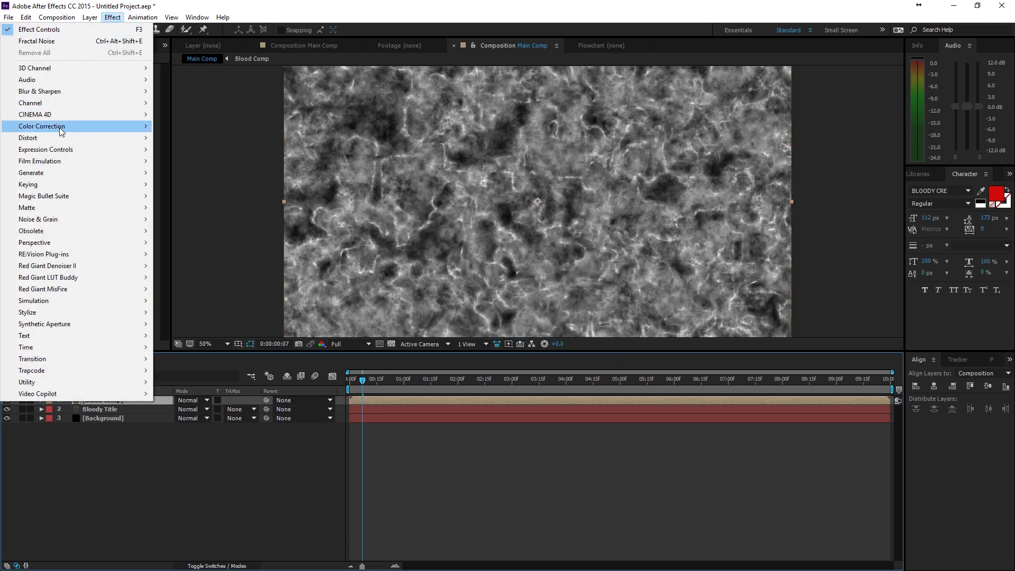
{"action": "mouse_move", "coordinate": [59, 128]}
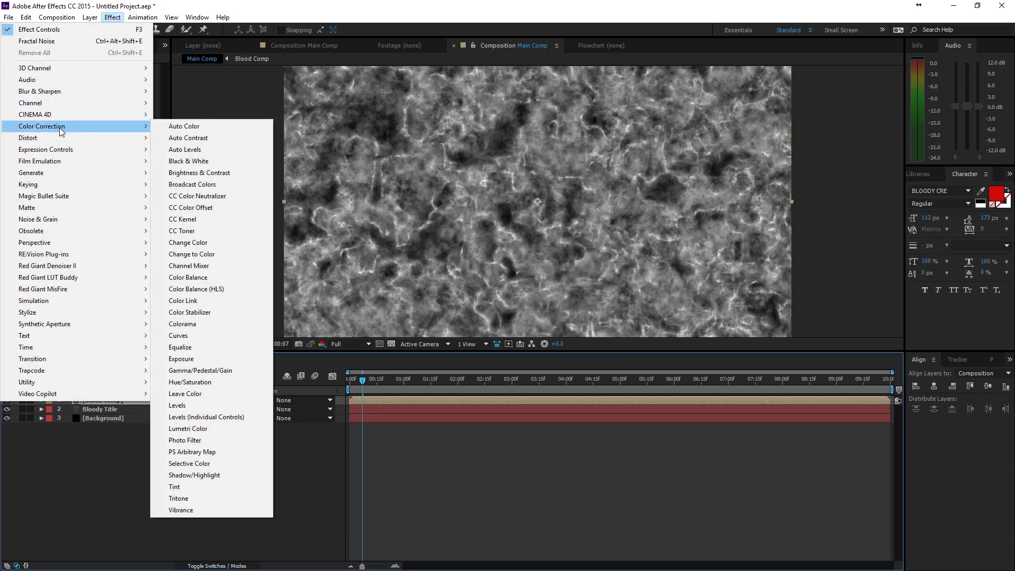
{"action": "left_click", "coordinate": [206, 323]}
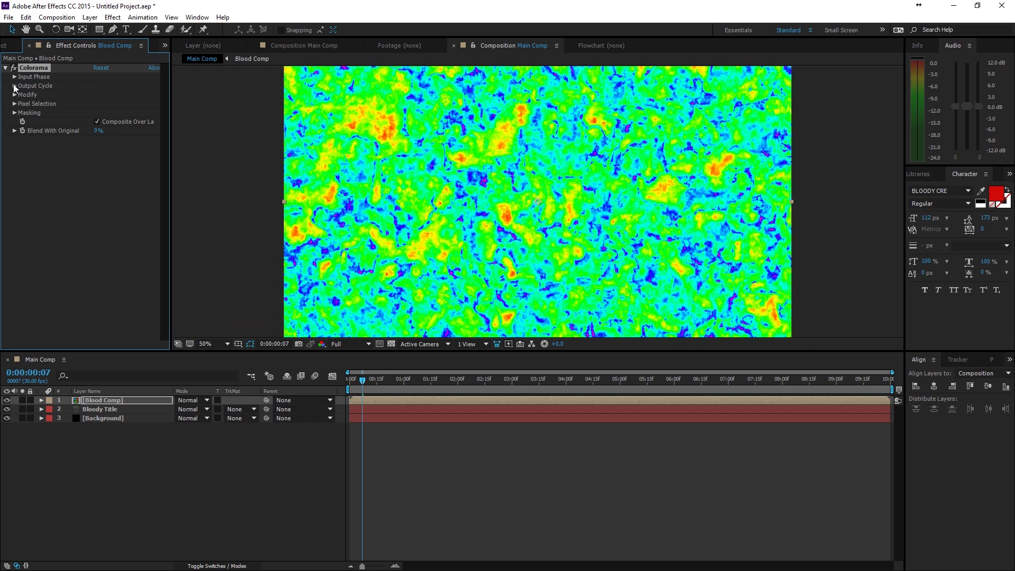
{"action": "left_click", "coordinate": [15, 86]}
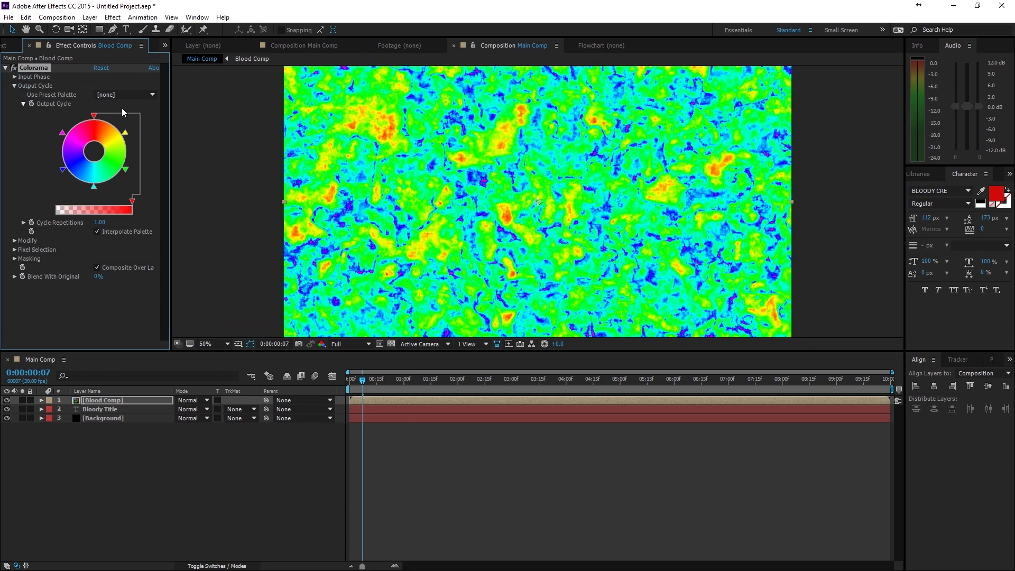
{"action": "left_click", "coordinate": [136, 92]}
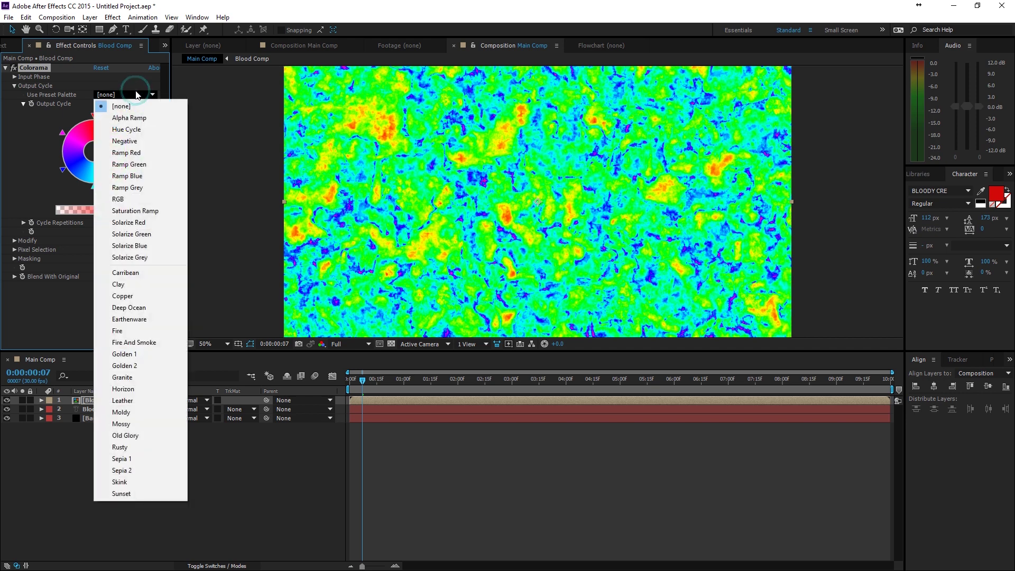
{"action": "left_click", "coordinate": [131, 152]}
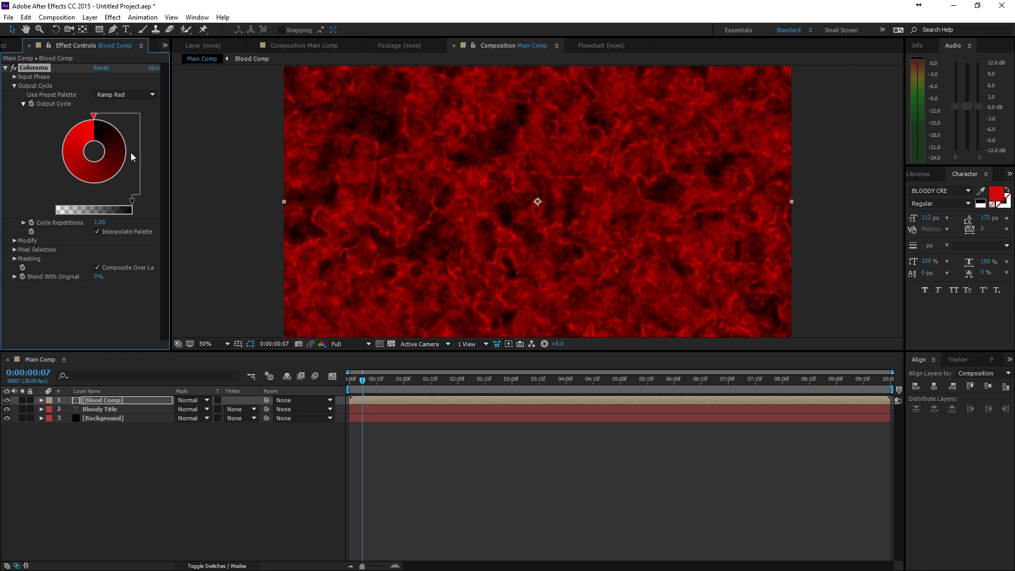
{"action": "left_click", "coordinate": [6, 67]}
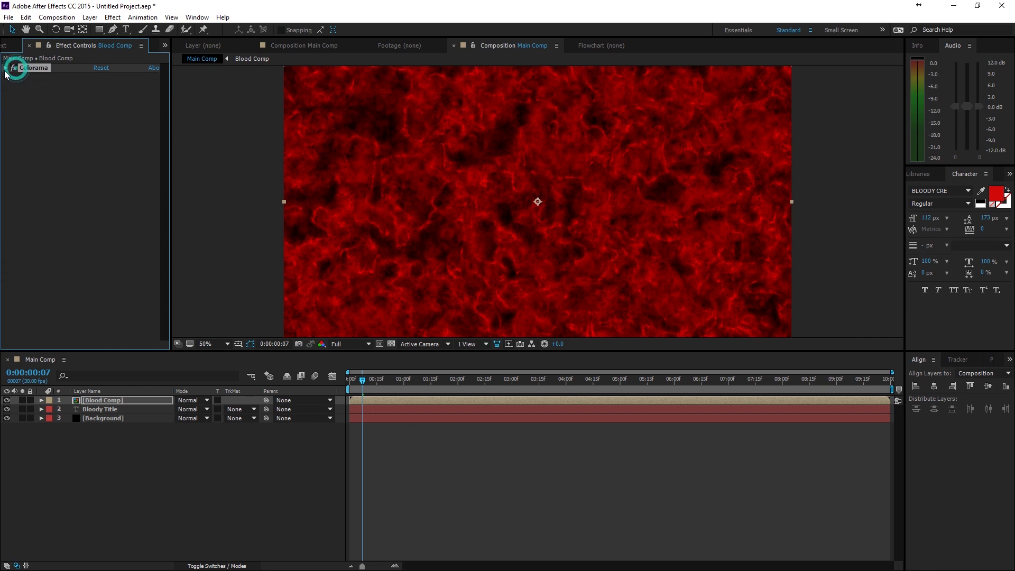
Find the CC Glass effect by searching for "cc g" and apply it to the Blood Comp layer
{"action": "scroll", "coordinate": [912, 174], "scroll_direction": "up", "scroll_amount": 3}
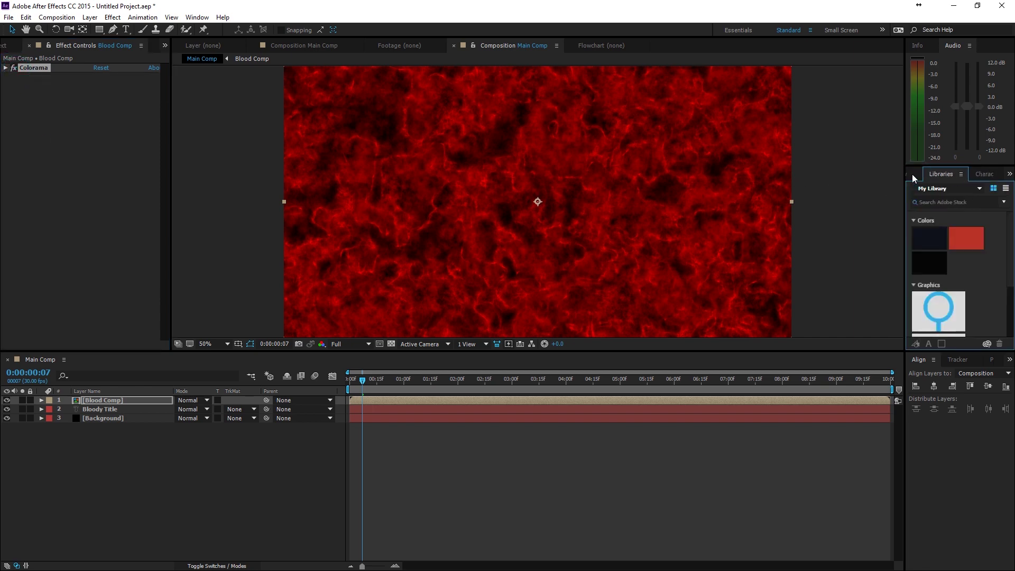
{"action": "type", "text": "cc g"}
{"action": "left_click", "coordinate": [915, 175]}
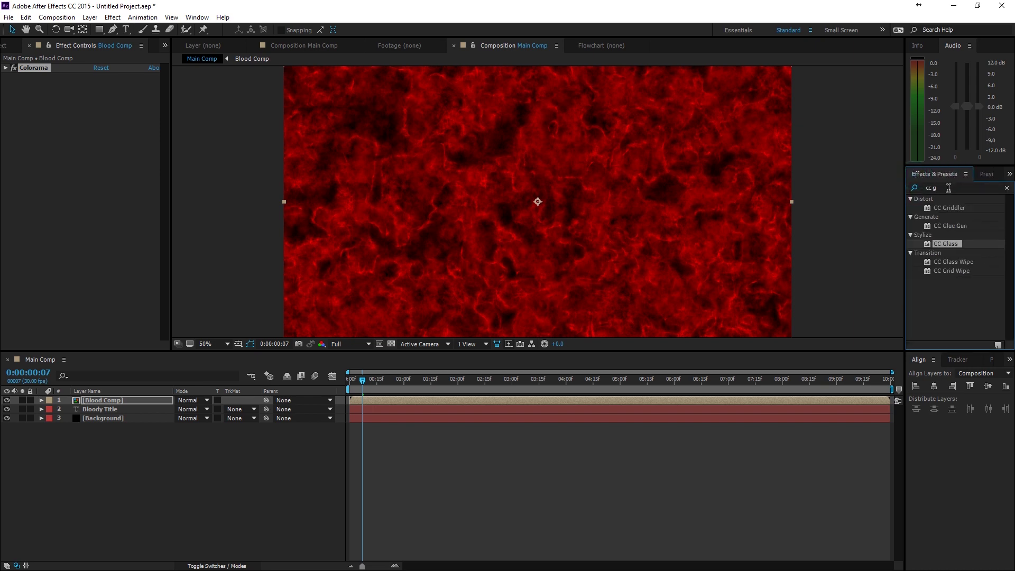
{"action": "left_click", "coordinate": [949, 188]}
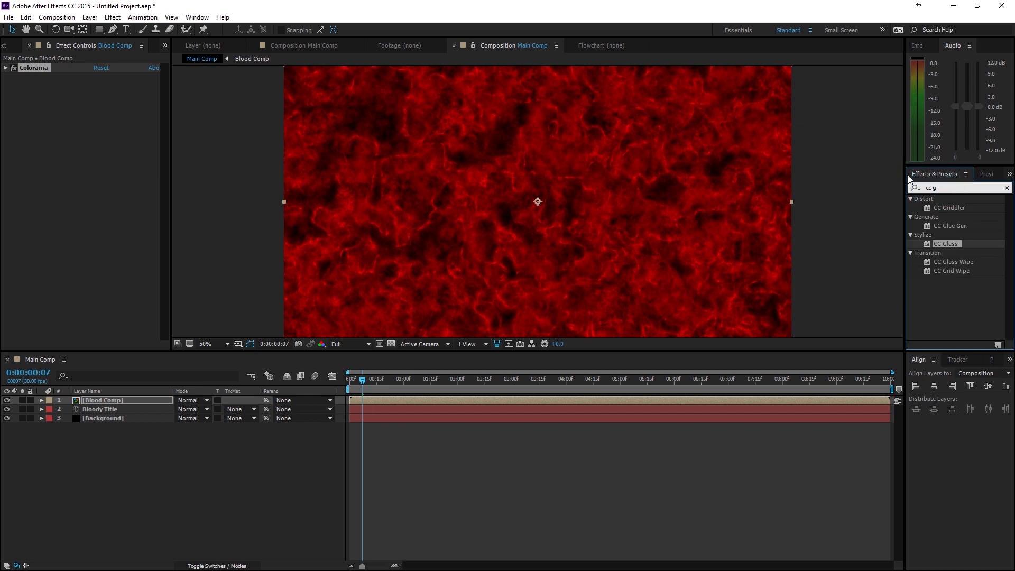
{"action": "left_click", "coordinate": [915, 187]}
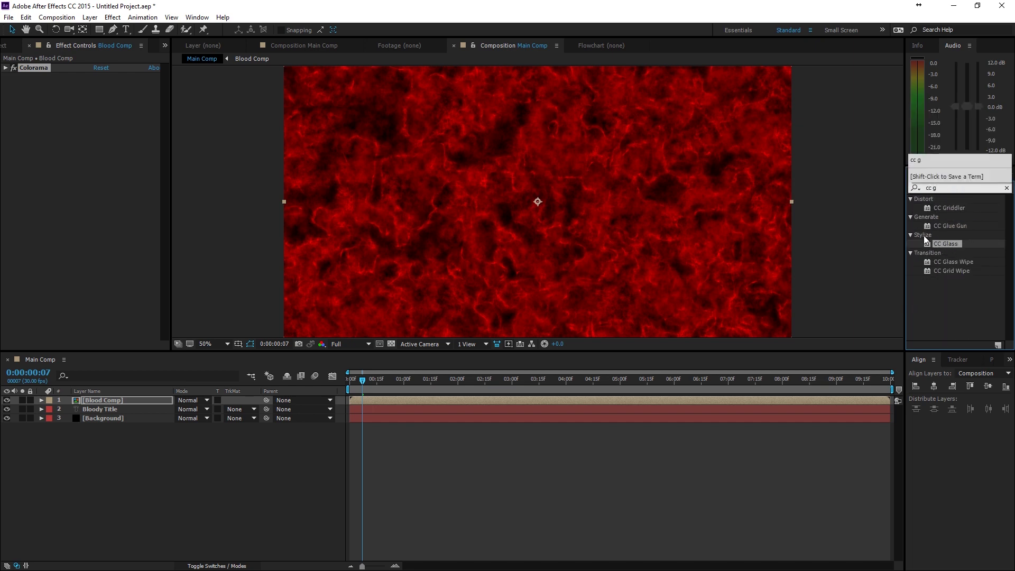
{"action": "left_click", "coordinate": [945, 243]}
{"action": "left_click_drag", "start_coordinate": [944, 243], "coordinate": [102, 401]}
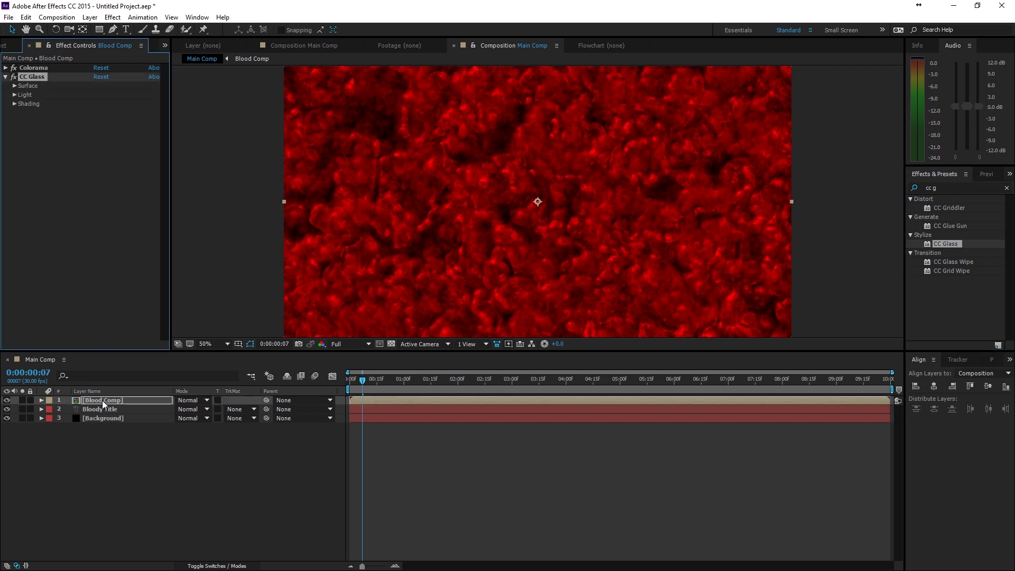
Try a softness of 31.9 and a height of -2 in the CC Glass surface settings
{"action": "left_click", "coordinate": [14, 86]}
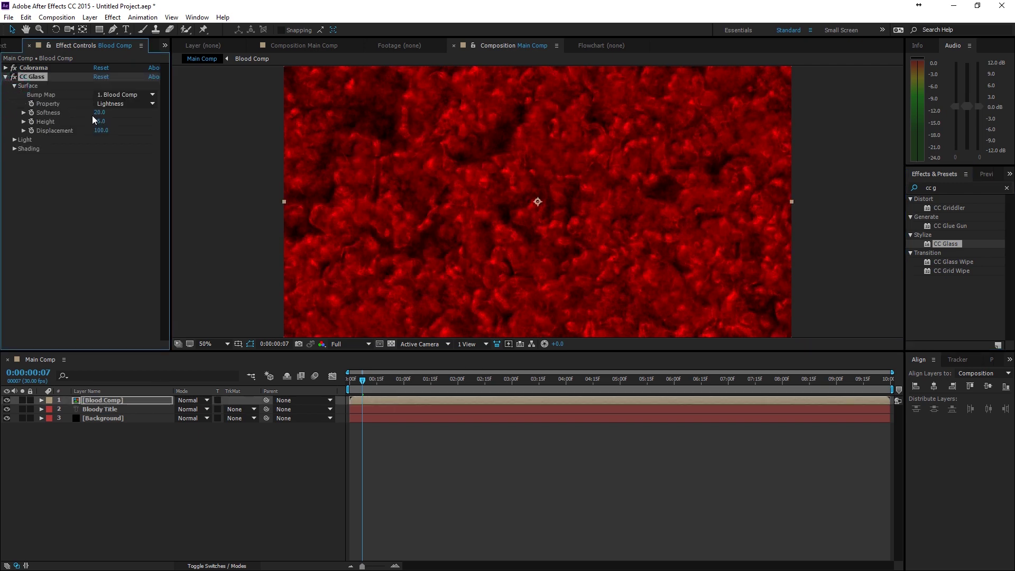
{"action": "left_click_drag", "start_coordinate": [99, 112], "coordinate": [177, 114]}
{"action": "left_click_drag", "start_coordinate": [262, 113], "coordinate": [124, 132]}
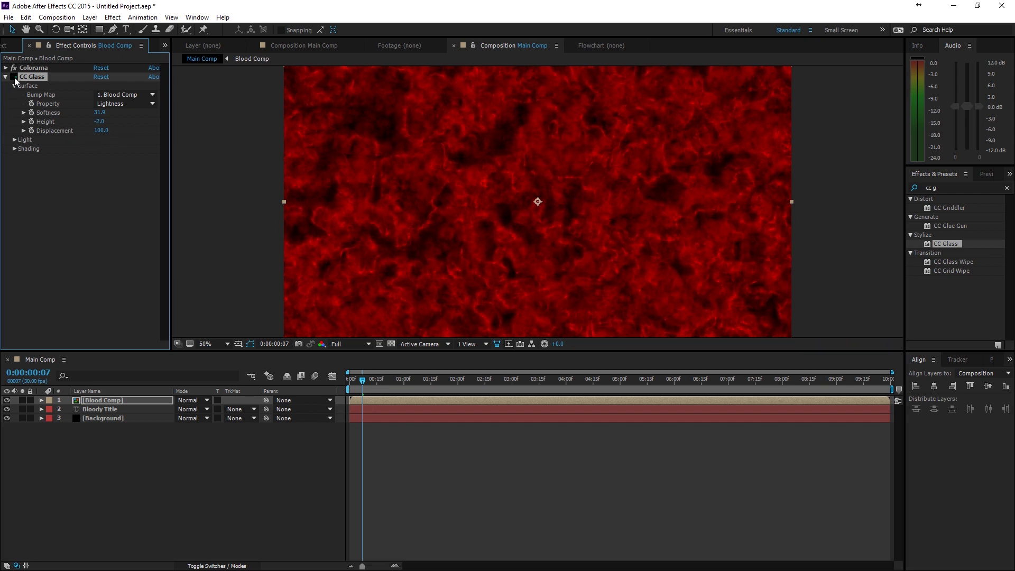
Try several other surface heights for CC Glass, ending at -20
{"action": "left_click", "coordinate": [100, 121]}
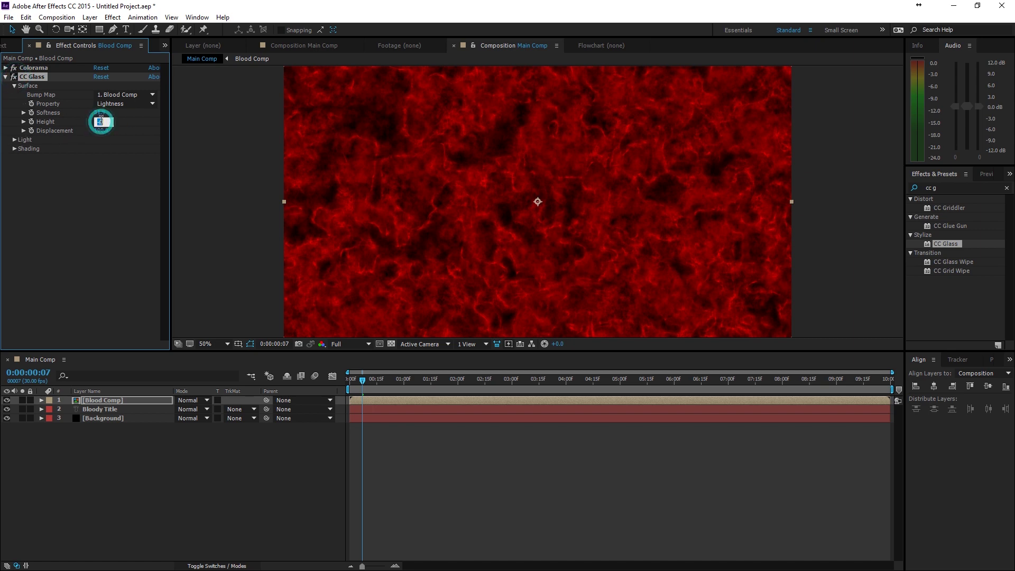
{"action": "type", "text": "10"}
{"action": "key", "text": "Return"}
{"action": "left_click", "coordinate": [101, 122]}
{"action": "type", "text": "20"}
{"action": "key", "text": "Return"}
{"action": "left_click", "coordinate": [100, 122]}
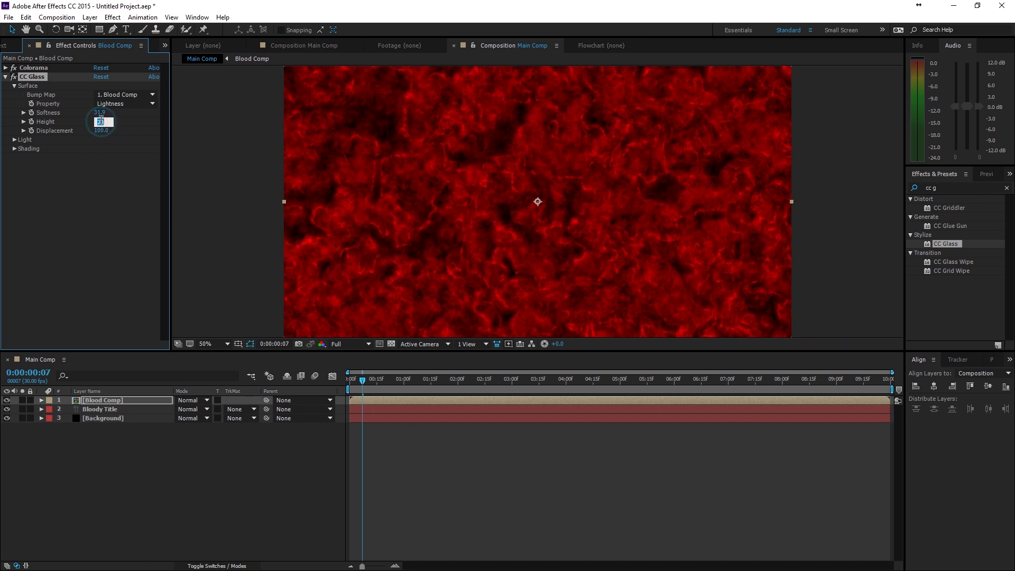
{"action": "type", "text": "30"}
{"action": "key", "text": "Return"}
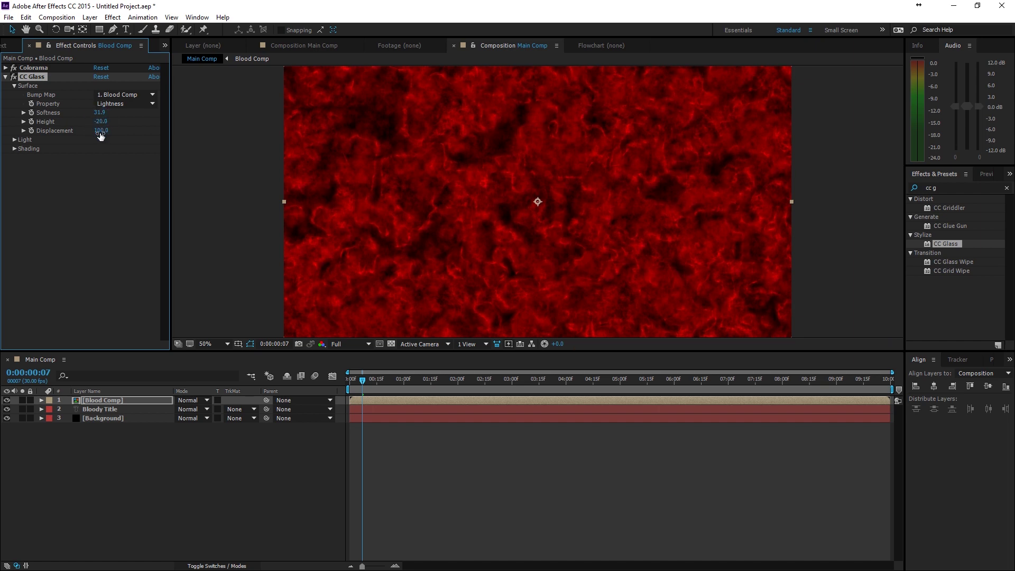
Set the CC Glass surface softness to 4, height to 7 and displacement to 238
{"action": "left_click", "coordinate": [103, 131]}
{"action": "type", "text": "0"}
{"action": "key", "text": "Return"}
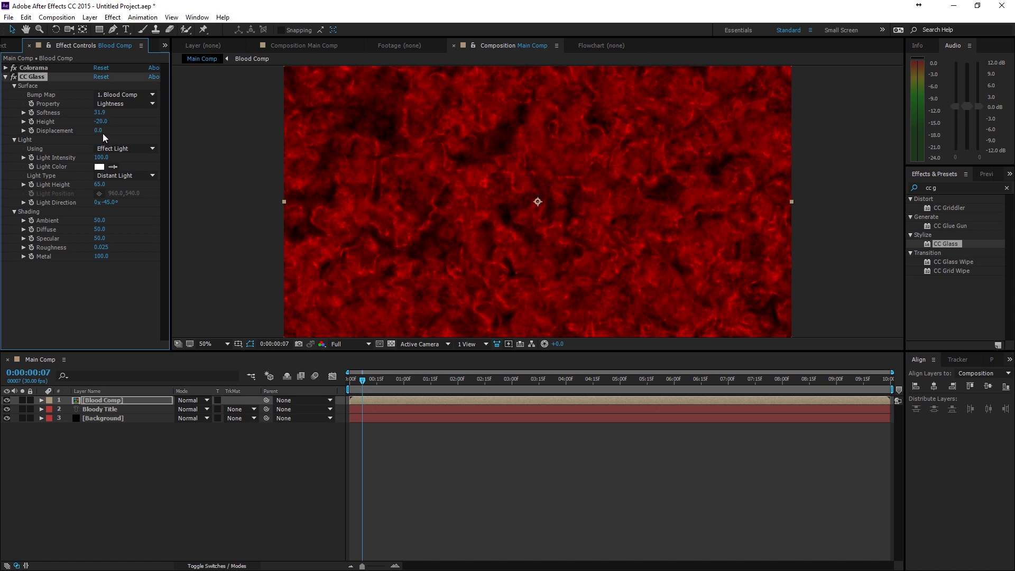
{"action": "left_click_drag", "start_coordinate": [102, 134], "coordinate": [271, 132]}
{"action": "left_click", "coordinate": [100, 112]}
{"action": "type", "text": "0"}
{"action": "key", "text": "Return"}
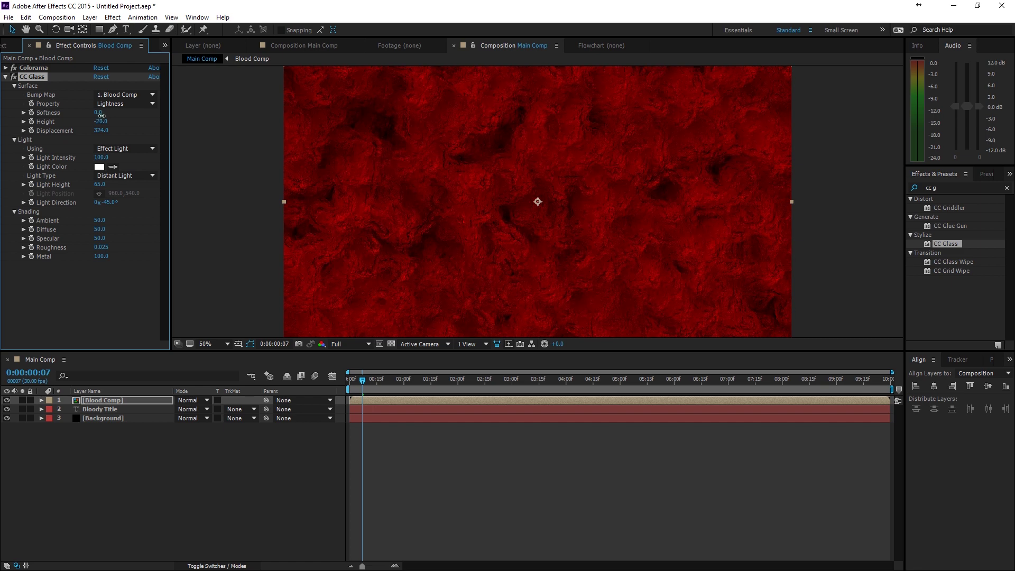
{"action": "mouse_move", "coordinate": [102, 115]}
{"action": "left_mouse_down"}
{"action": "mouse_move", "coordinate": [122, 115]}
{"action": "mouse_move", "coordinate": [91, 132]}
{"action": "mouse_move", "coordinate": [117, 122]}
{"action": "left_mouse_up"}
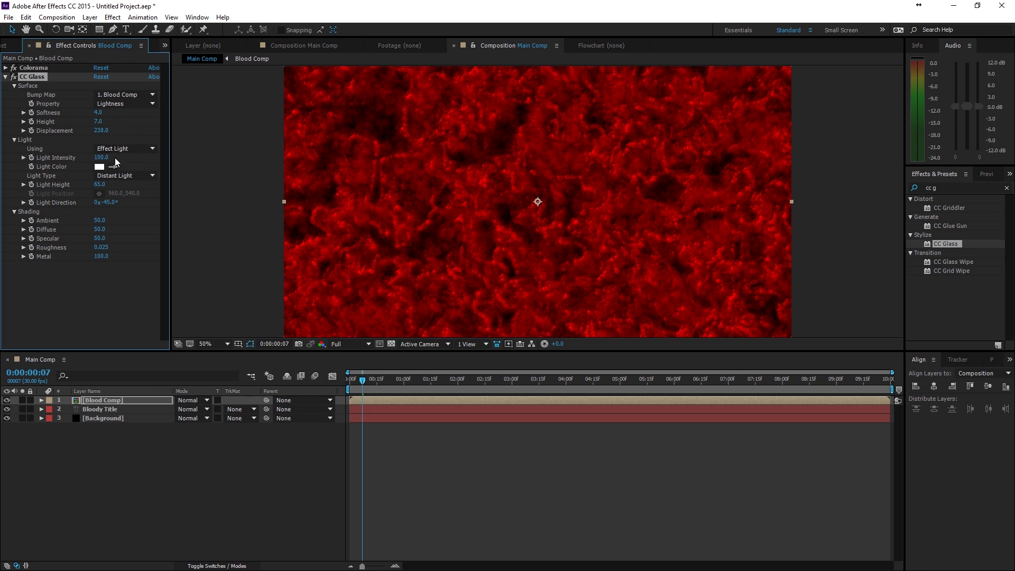
Try low light heights for CC Glass and set the light height to 75
{"action": "left_click", "coordinate": [100, 185]}
{"action": "type", "text": "5"}
{"action": "key", "text": "Return"}
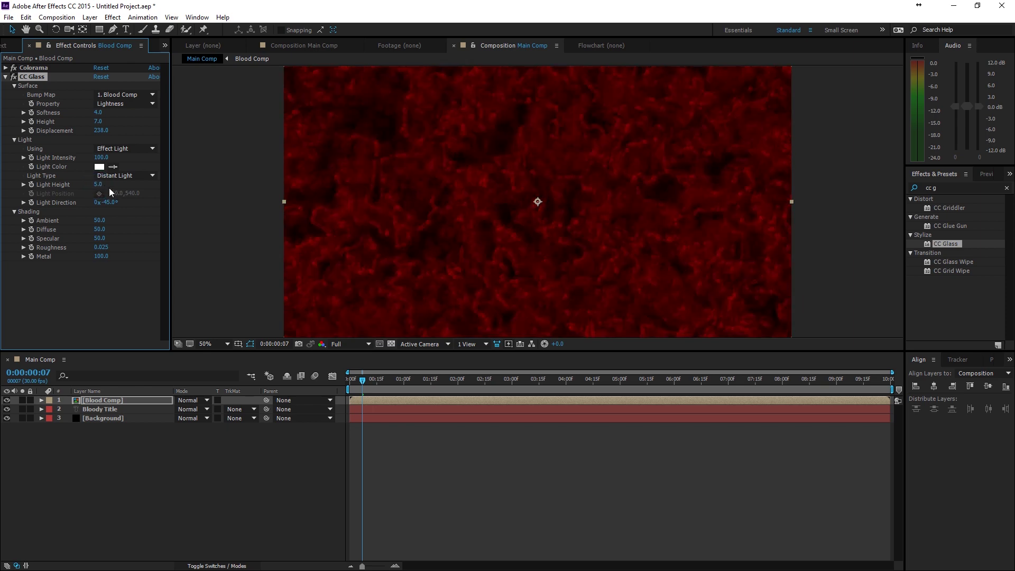
{"action": "left_click", "coordinate": [109, 187]}
{"action": "type", "text": "10"}
{"action": "key", "text": "Return"}
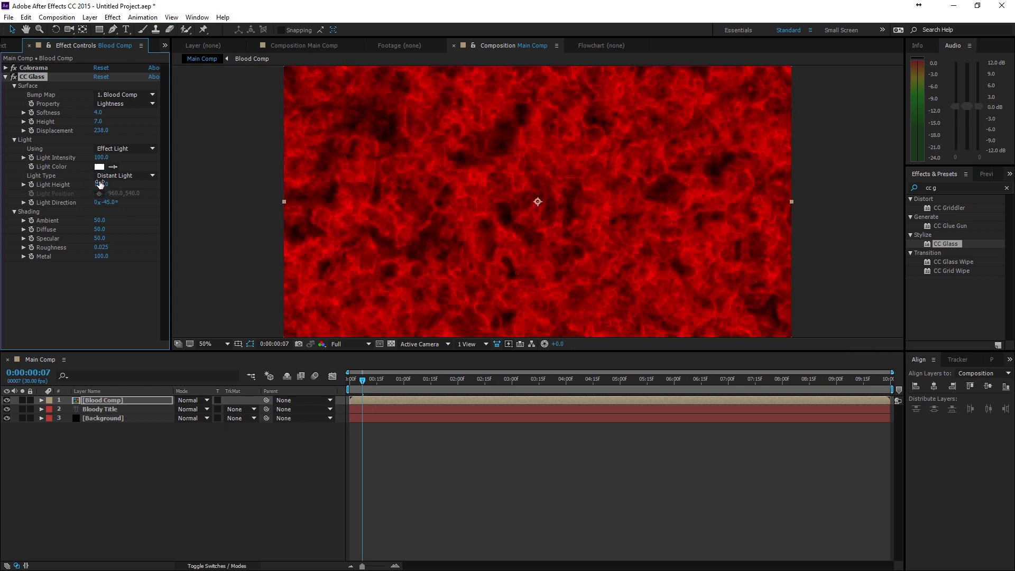
{"action": "left_click", "coordinate": [99, 183]}
{"action": "type", "text": "75"}
{"action": "key", "text": "Return"}
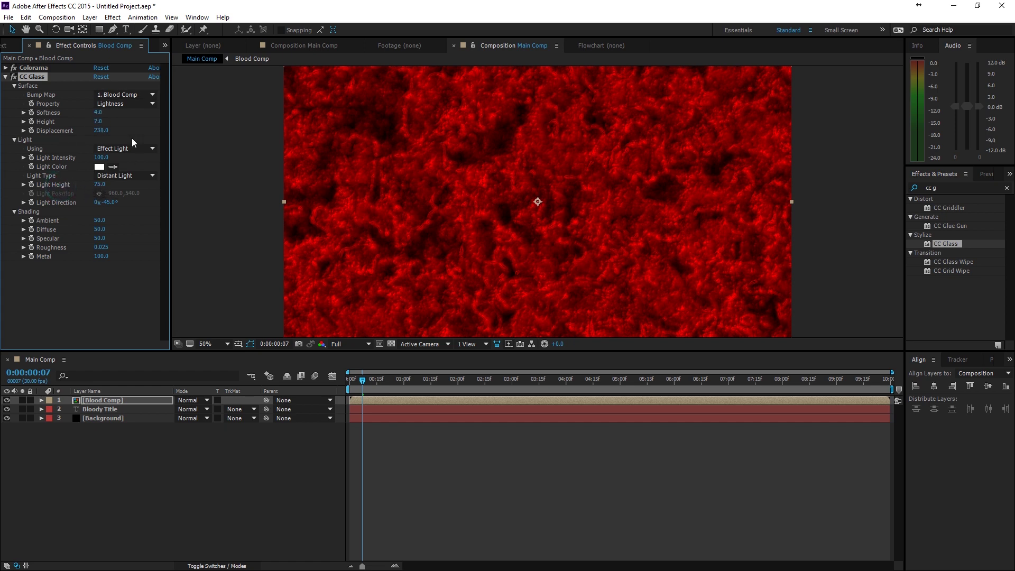
Set the CC Glass displacement to 240 and compare the image with the effect off and on
{"action": "left_click", "coordinate": [101, 130]}
{"action": "type", "text": "240"}
{"action": "key", "text": "Return"}
{"action": "left_click", "coordinate": [14, 78]}
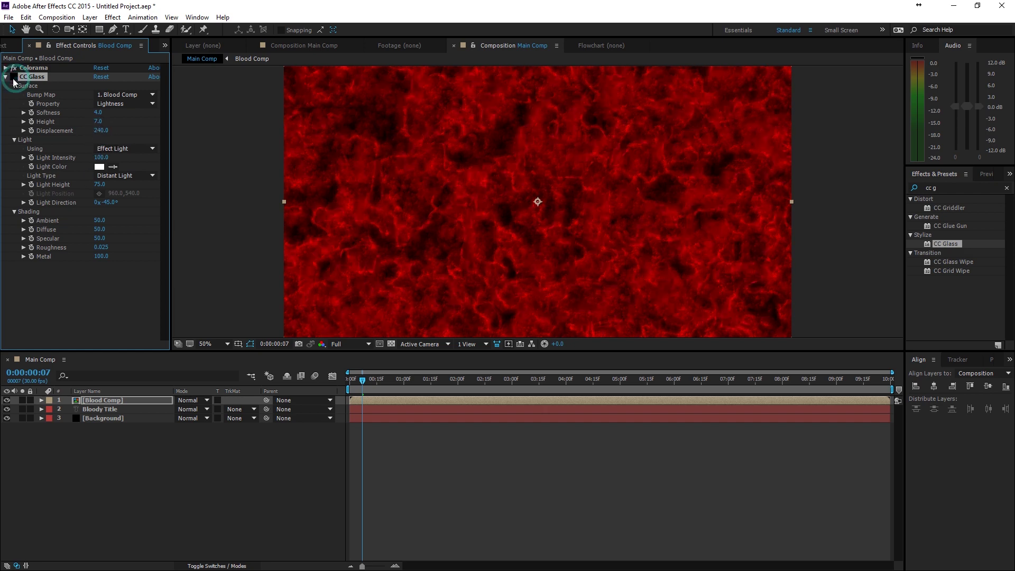
{"action": "left_click", "coordinate": [14, 78]}
{"action": "left_click", "coordinate": [13, 78]}
{"action": "left_click", "coordinate": [13, 78]}
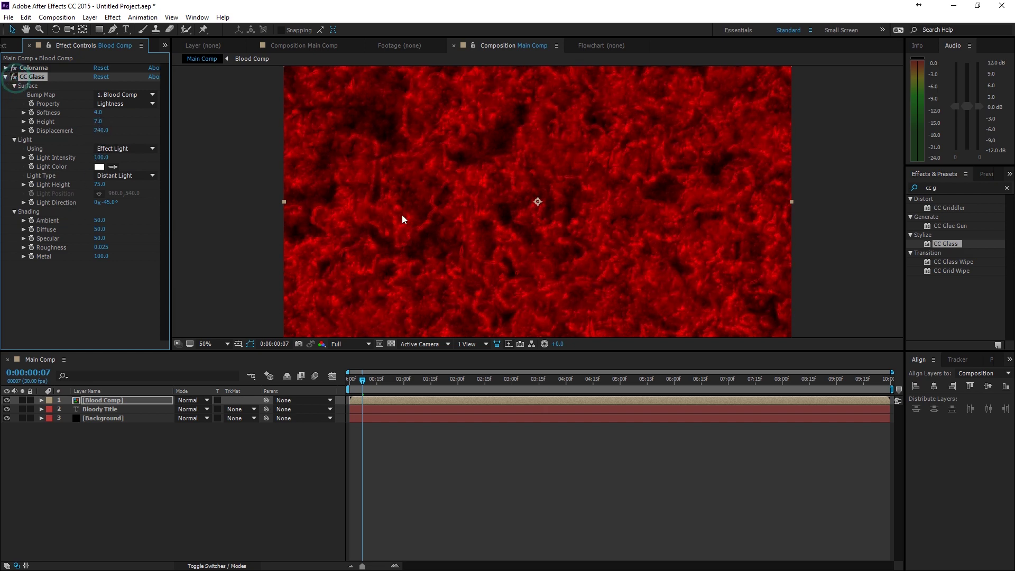
Inspect the blood texture at full size, preview its animation and return to the first frame
{"action": "key", "text": "slash"}
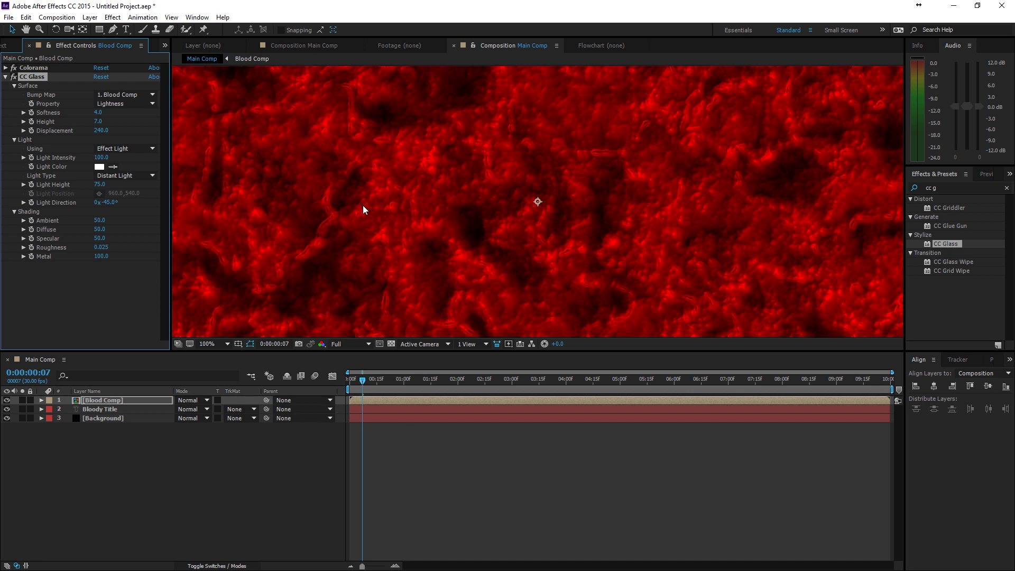
{"action": "key", "text": "comma"}
{"action": "key", "text": "comma"}
{"action": "key", "text": "period"}
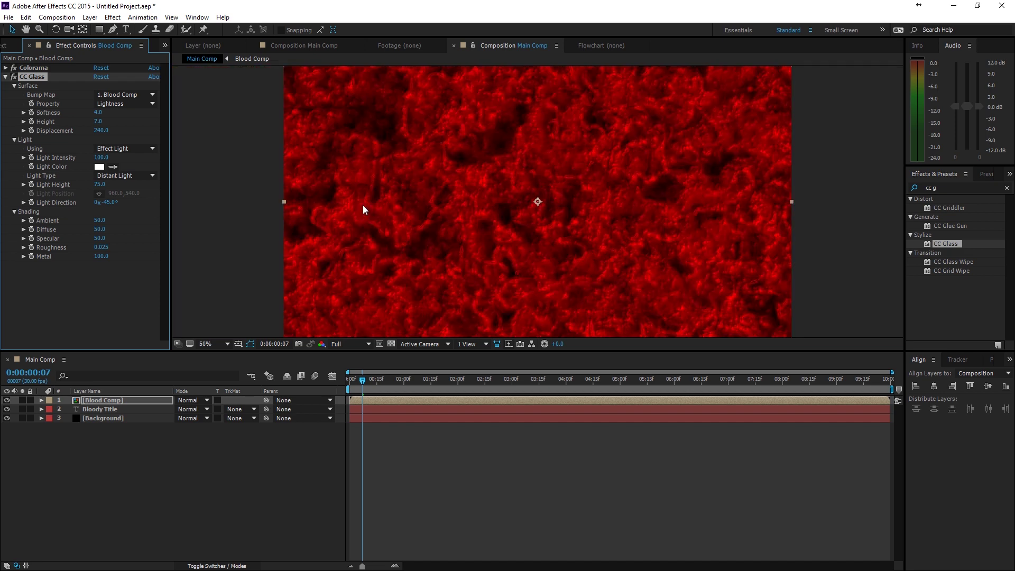
{"action": "left_click", "coordinate": [452, 437]}
{"action": "key", "text": "space"}
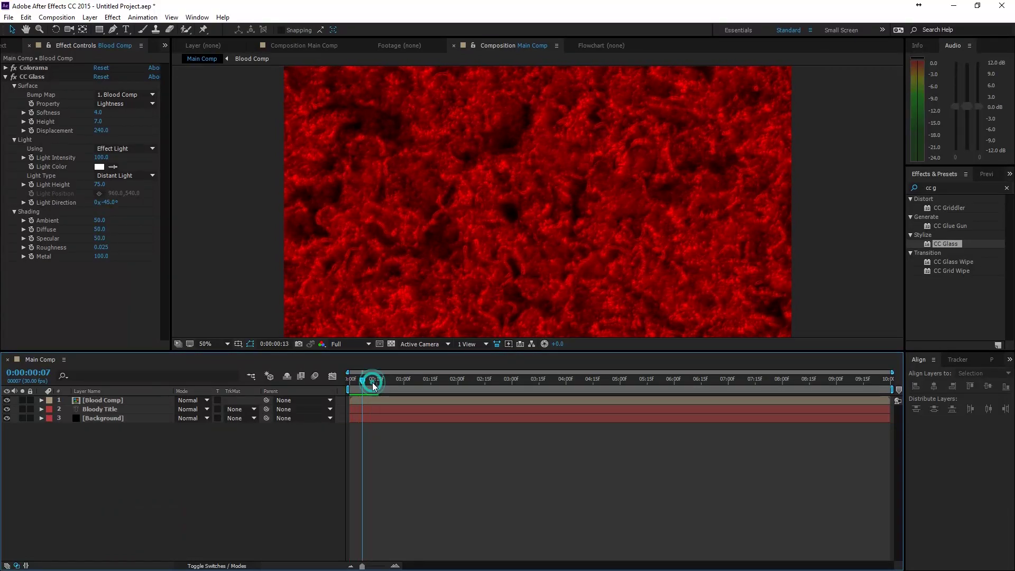
{"action": "left_click", "coordinate": [372, 382]}
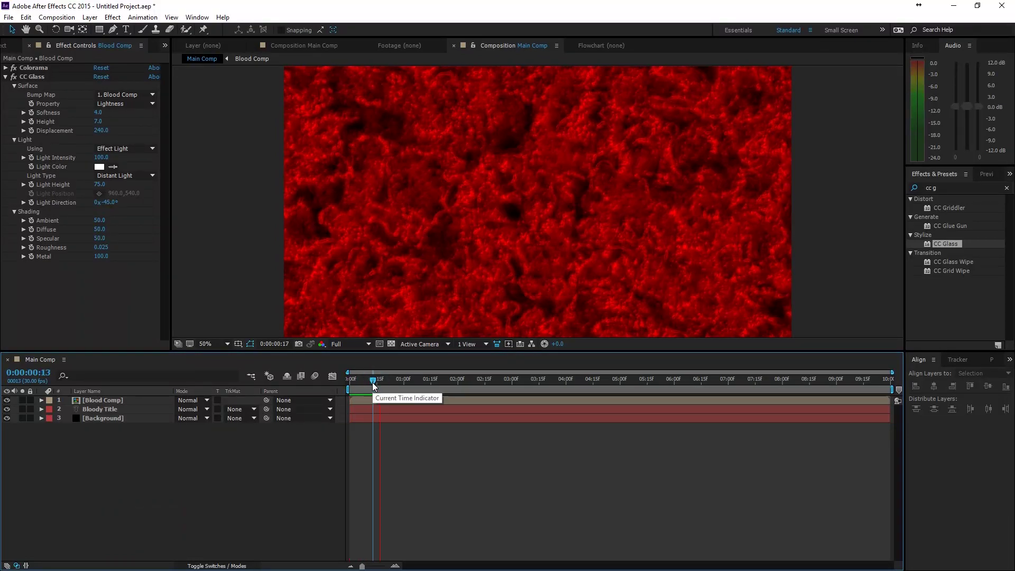
{"action": "left_click", "coordinate": [373, 382]}
{"action": "key", "text": "Home"}
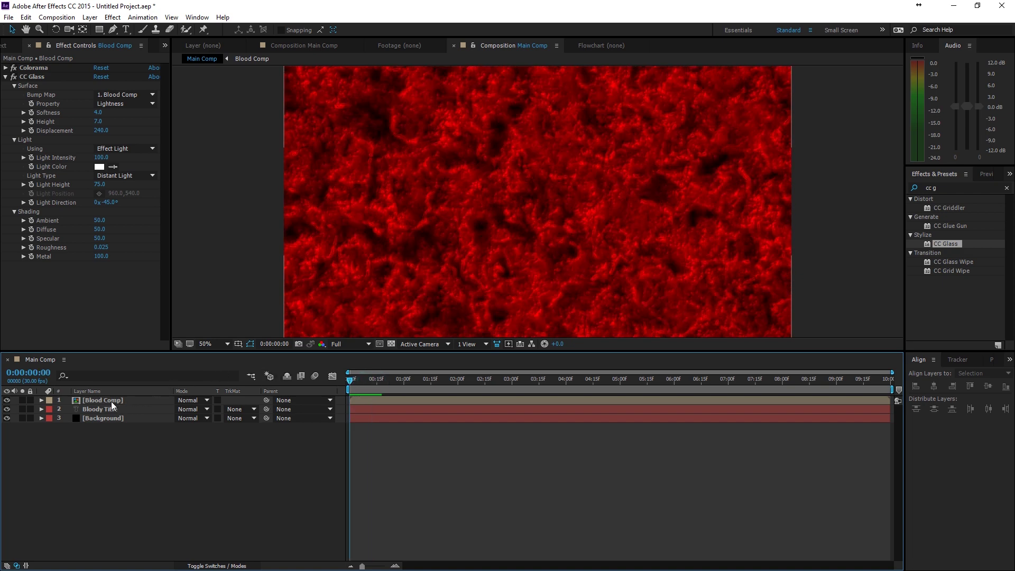
Try a wide elliptical mask in Subtract mode across the middle of the Blood Comp layer
{"action": "left_click", "coordinate": [112, 401]}
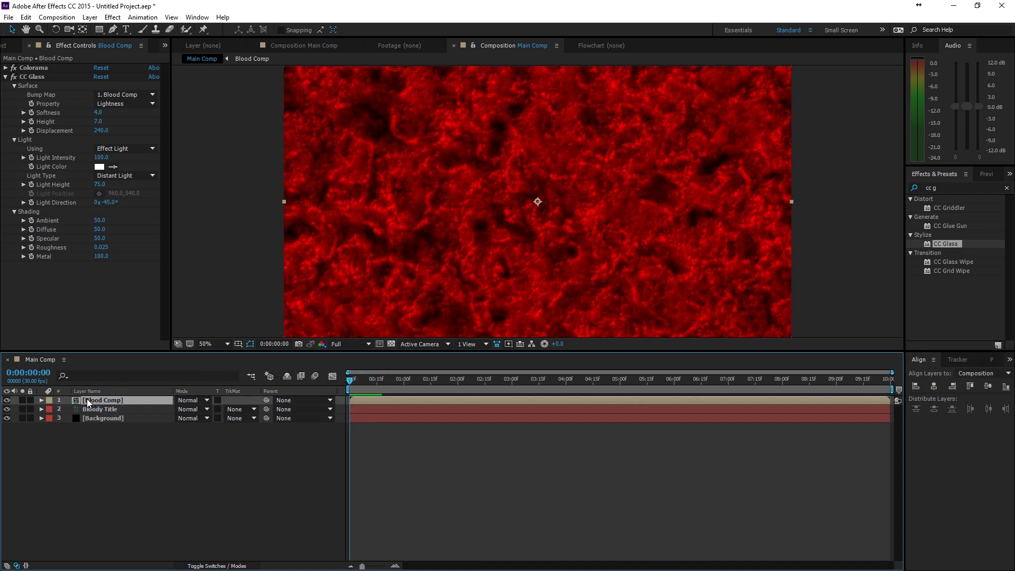
{"action": "left_click_drag", "start_coordinate": [99, 30], "coordinate": [140, 51]}
{"action": "key", "text": "comma"}
{"action": "key", "text": "comma"}
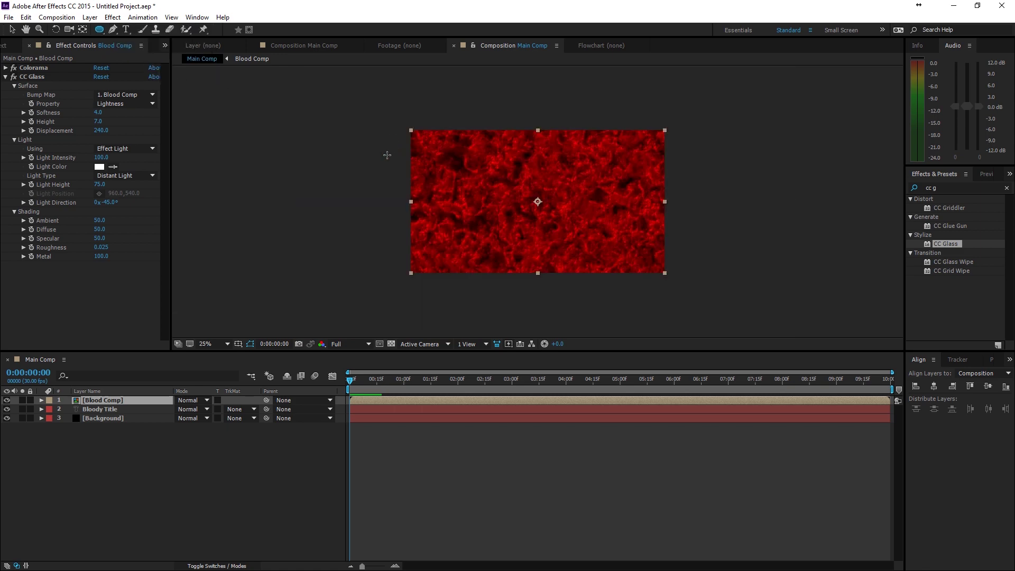
{"action": "left_click_drag", "start_coordinate": [299, 142], "coordinate": [767, 248]}
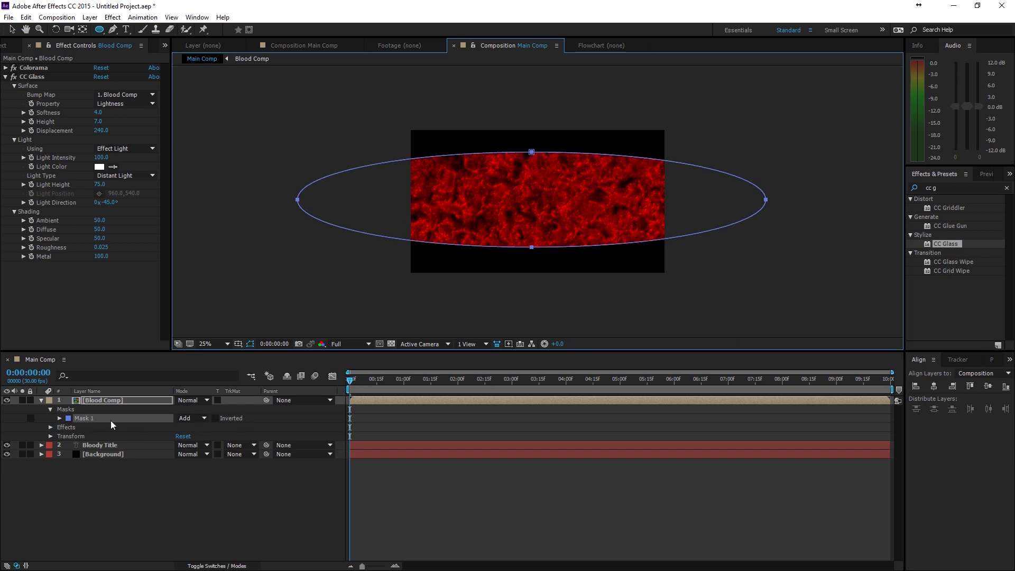
{"action": "left_click", "coordinate": [197, 420]}
{"action": "left_click", "coordinate": [206, 454]}
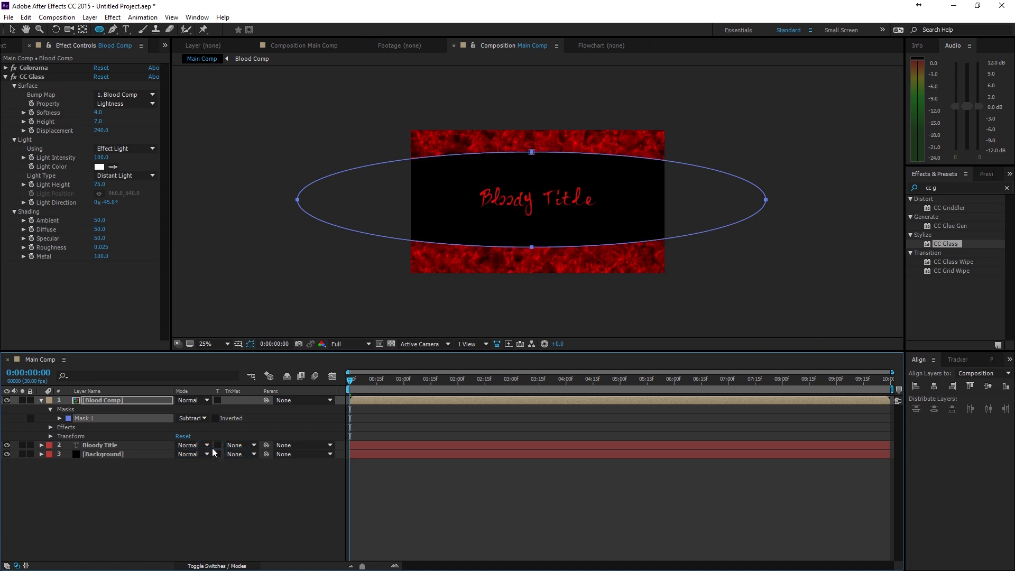
Try feathering the elliptical mask by 218 pixels, and delete the mask from Blood Comp
{"action": "key", "text": "f"}
{"action": "left_click_drag", "start_coordinate": [203, 422], "coordinate": [316, 421]}
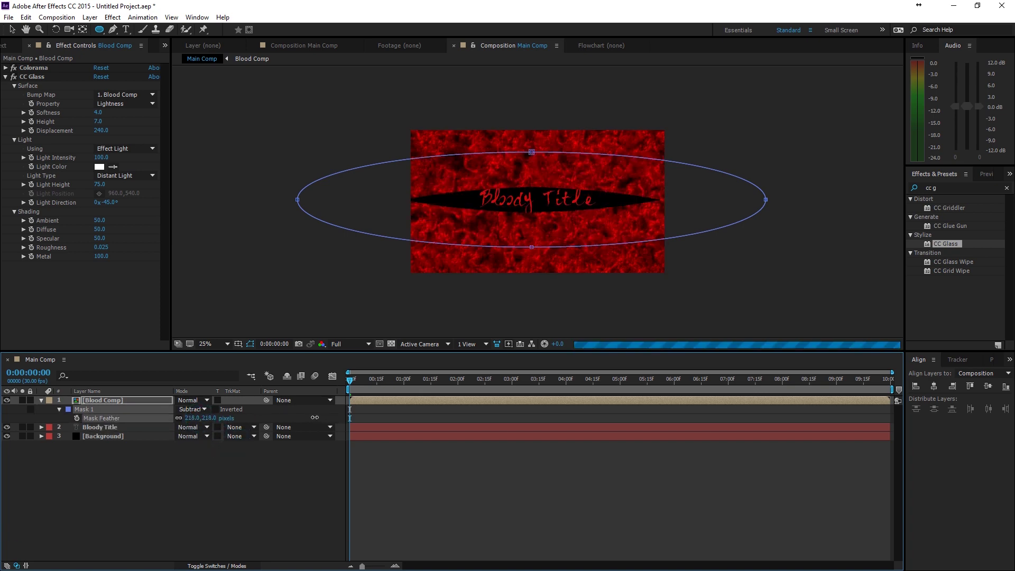
{"action": "left_click", "coordinate": [100, 408]}
{"action": "key", "text": "Delete"}
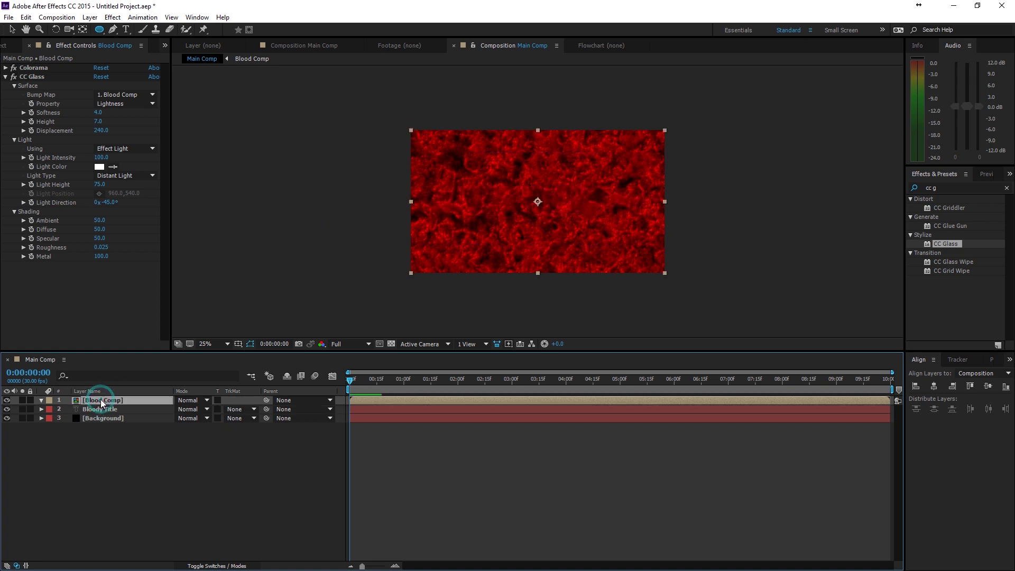
Cut the Colorama and CC Glass effects from the Blood Comp layer
{"action": "left_click", "coordinate": [74, 139]}
{"action": "left_click", "coordinate": [31, 69]}
{"action": "left_click", "coordinate": [32, 77], "text": "shift"}
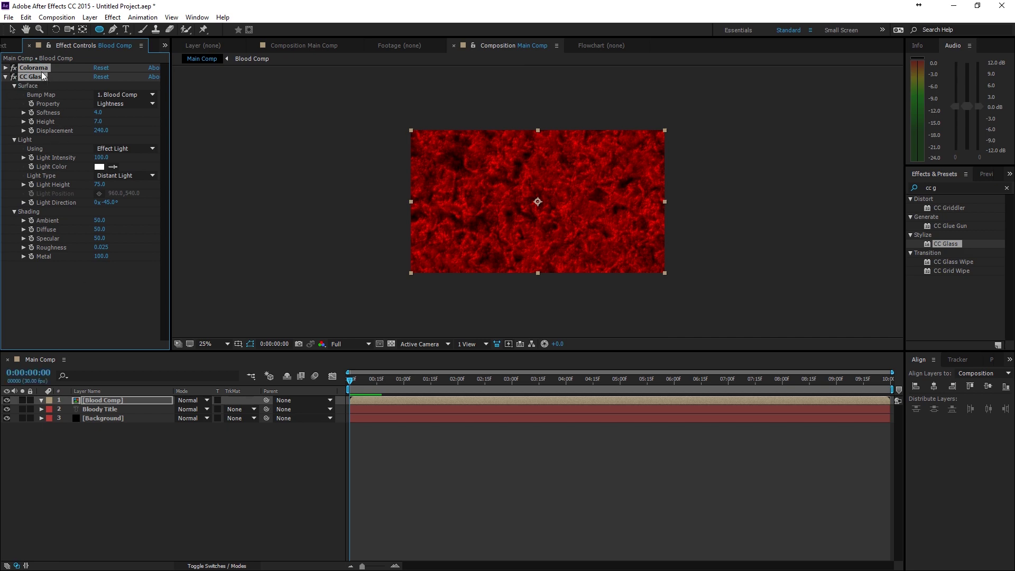
{"action": "left_click", "coordinate": [25, 17]}
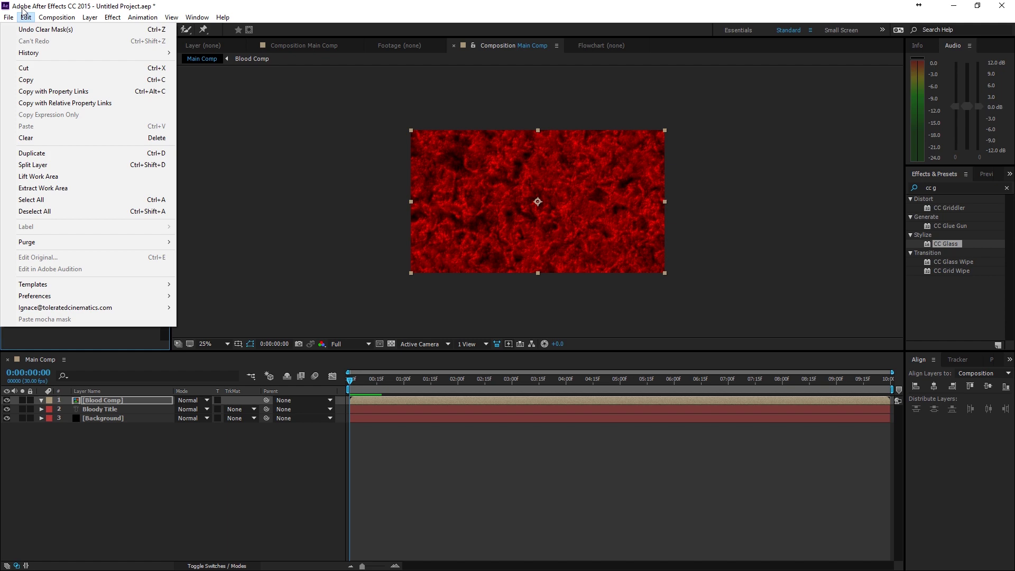
{"action": "left_click", "coordinate": [24, 68]}
Add an adjustment layer above the noise layers inside Blood Comp and paste the cut Colorama and CC Glass effects onto it
{"action": "double_click", "coordinate": [100, 401]}
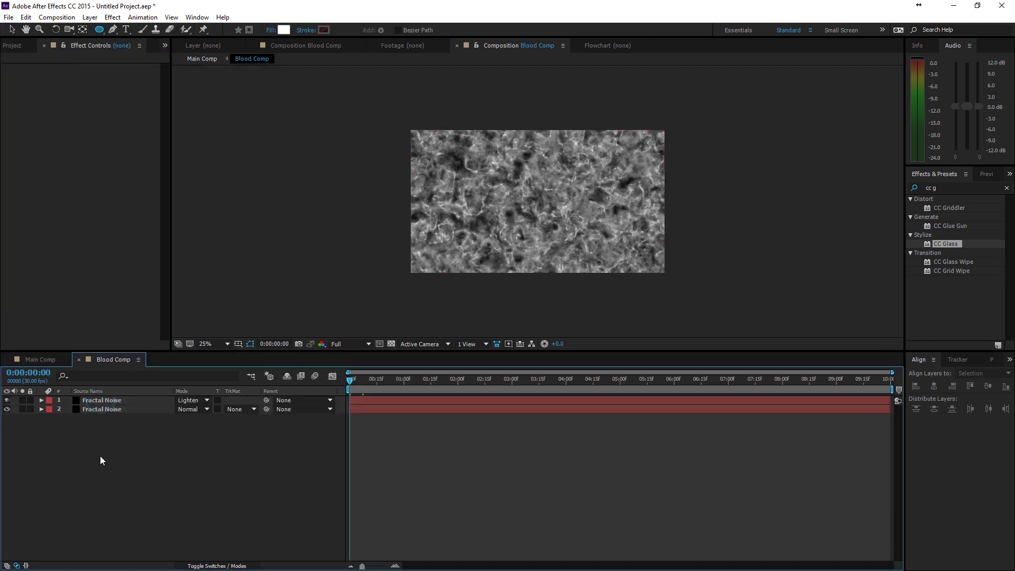
{"action": "right_click", "coordinate": [100, 455]}
{"action": "mouse_move", "coordinate": [105, 464]}
{"action": "left_click", "coordinate": [265, 440]}
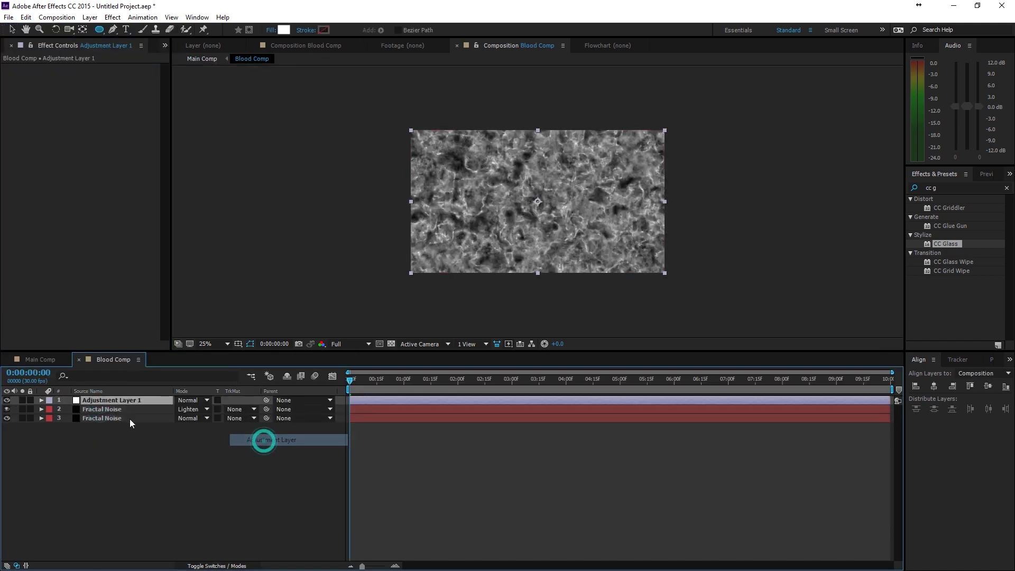
{"action": "key", "text": "ctrl+v"}
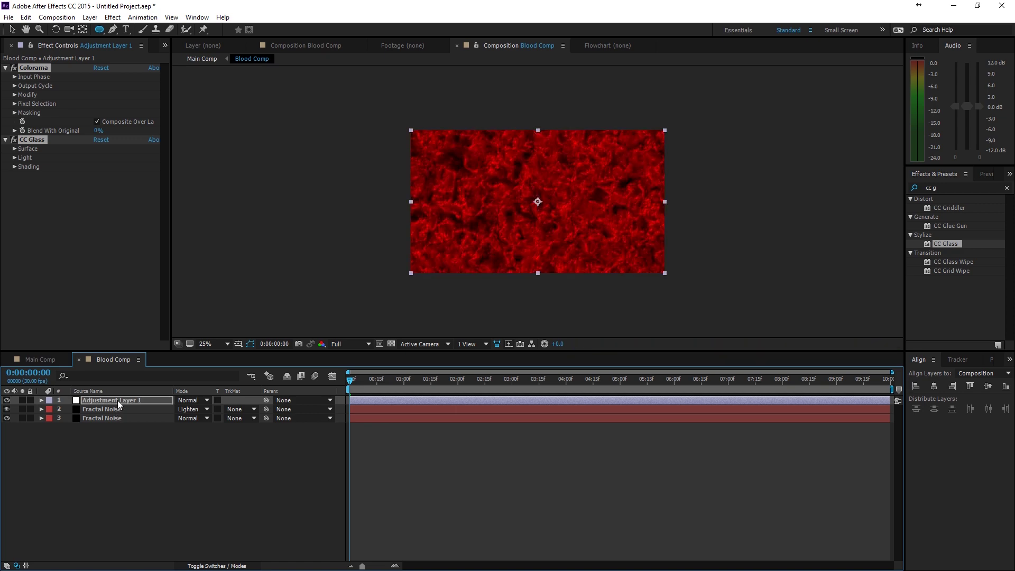
Draw a wide elliptical mask on the Blood Comp layer in Main Comp, extending past both sides of the frame
{"action": "left_click", "coordinate": [40, 360]}
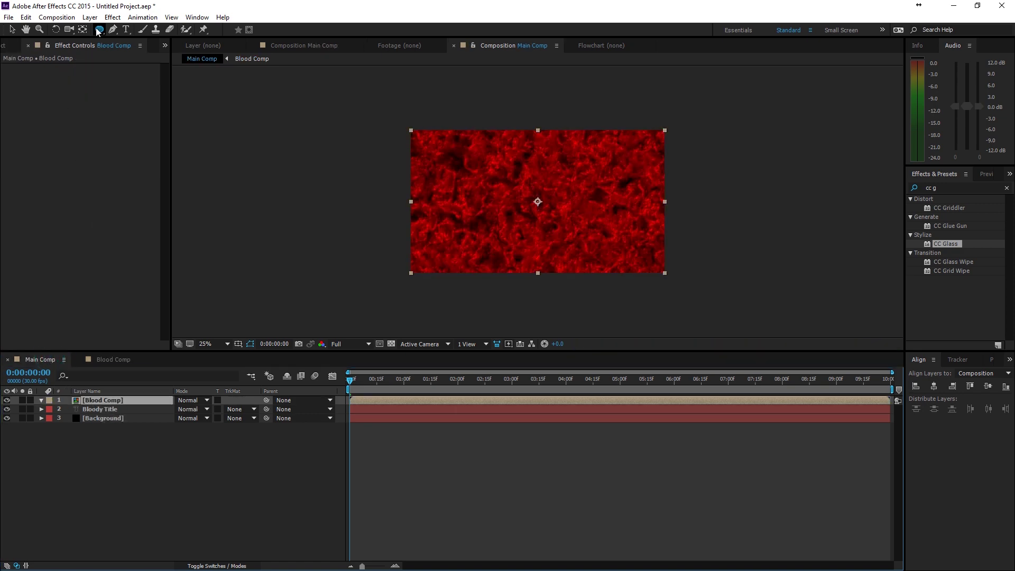
{"action": "left_click_drag", "start_coordinate": [292, 139], "coordinate": [399, 168]}
{"action": "left_click_drag", "start_coordinate": [714, 229], "coordinate": [756, 237]}
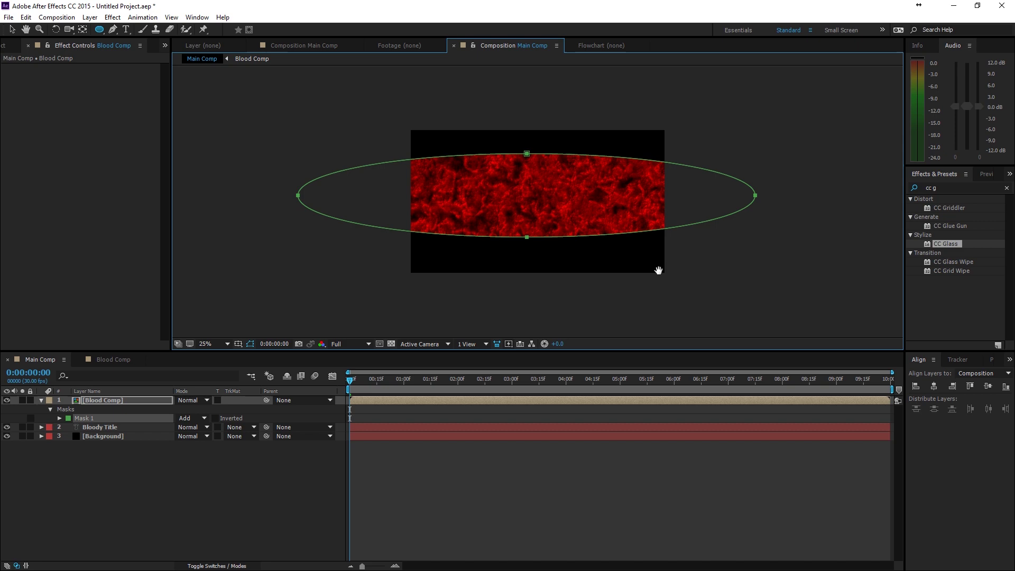
Set the elliptical mask to Subtract and feather it by 183 pixels
{"action": "key", "text": "f"}
{"action": "left_click", "coordinate": [196, 409]}
{"action": "left_click", "coordinate": [196, 451]}
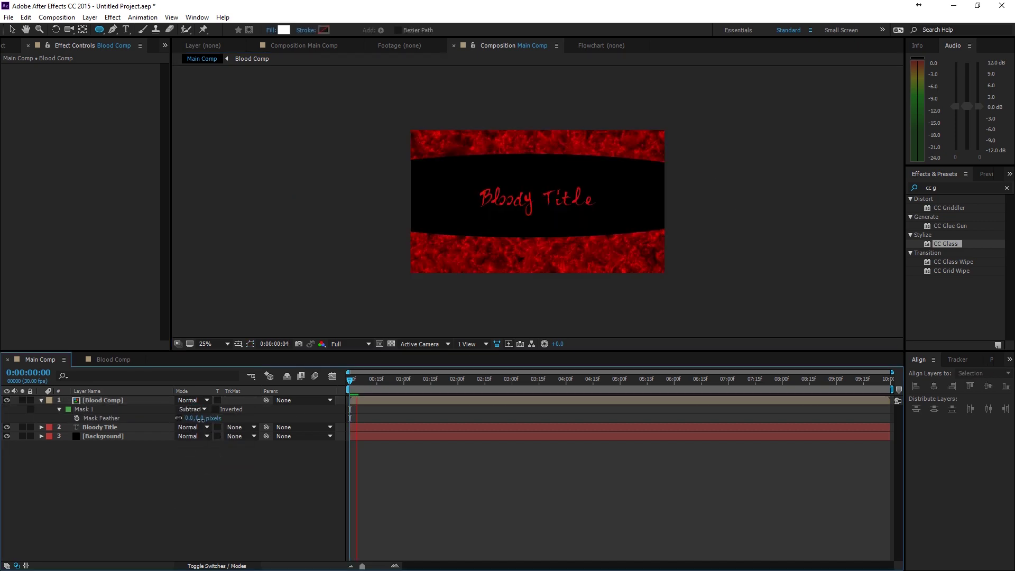
{"action": "left_click_drag", "start_coordinate": [188, 418], "coordinate": [293, 419]}
{"action": "left_click", "coordinate": [134, 410]}
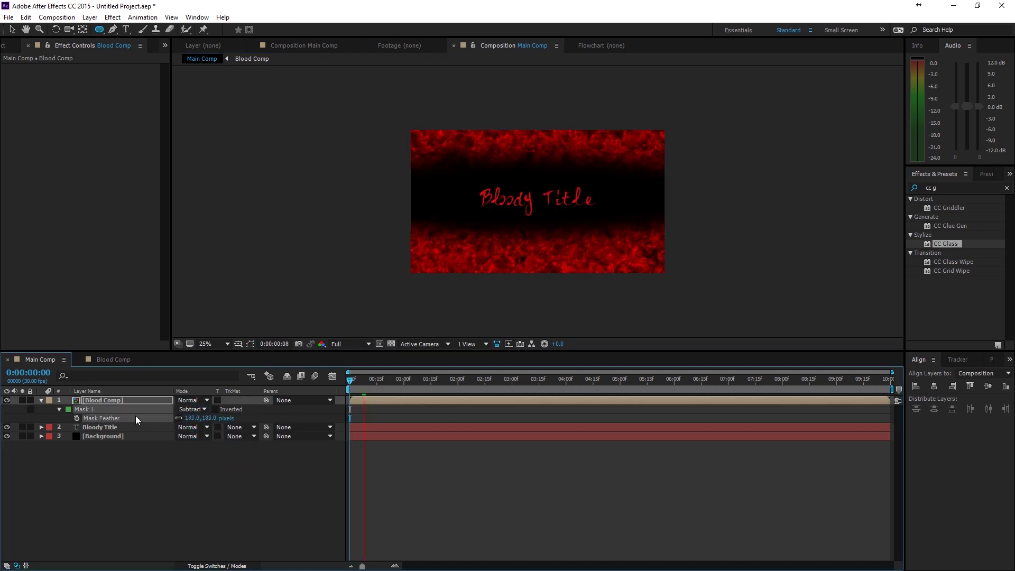
Move the elliptical Blood Comp mask slightly down to centre it on the title and set its feather to 283 pixels
{"action": "key", "text": "v"}
{"action": "left_click", "coordinate": [250, 344]}
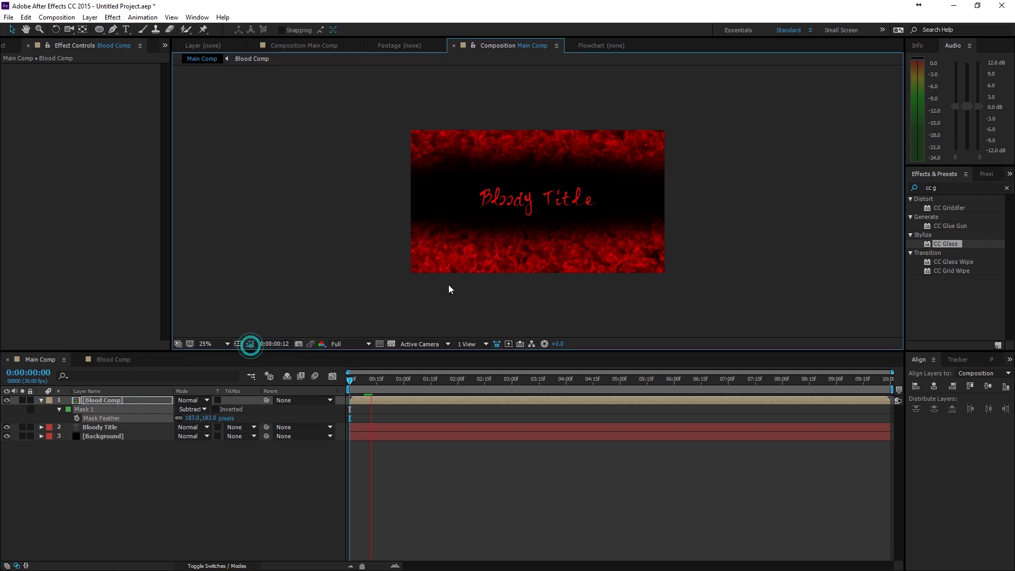
{"action": "left_click", "coordinate": [529, 239]}
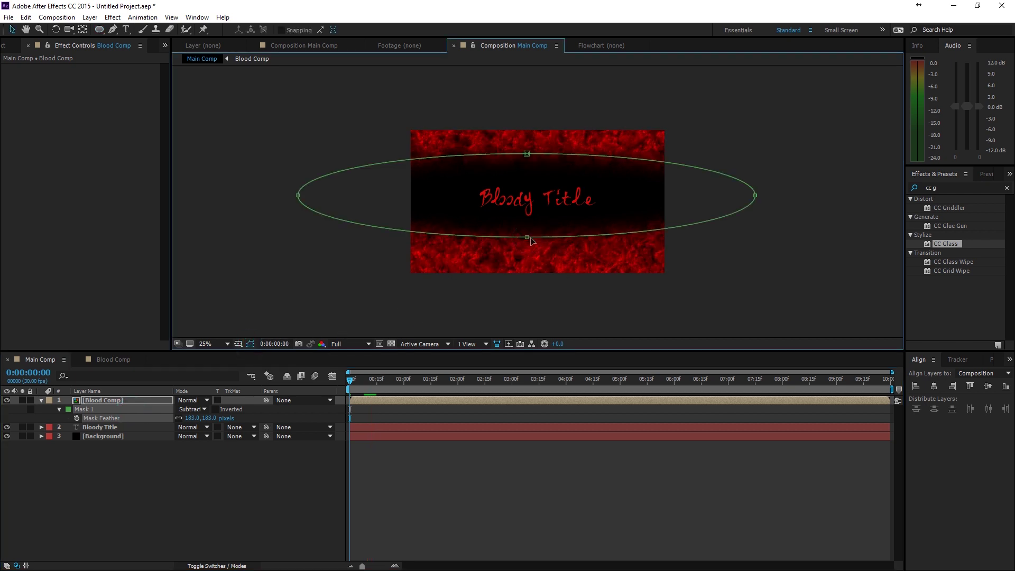
{"action": "double_click", "coordinate": [530, 239]}
{"action": "left_click_drag", "start_coordinate": [536, 231], "coordinate": [534, 238]}
{"action": "key", "text": "Return"}
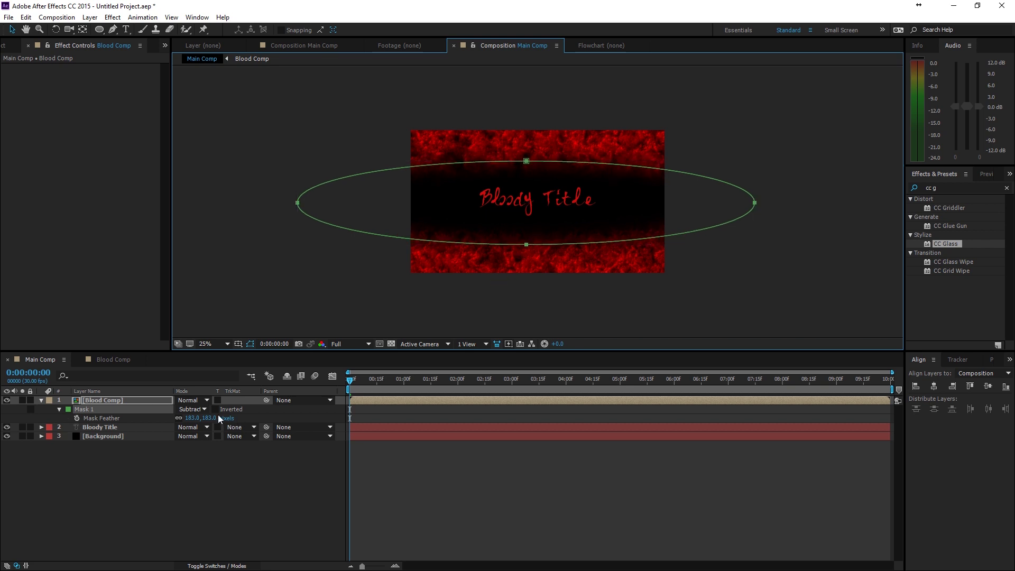
{"action": "left_click_drag", "start_coordinate": [219, 418], "coordinate": [265, 417]}
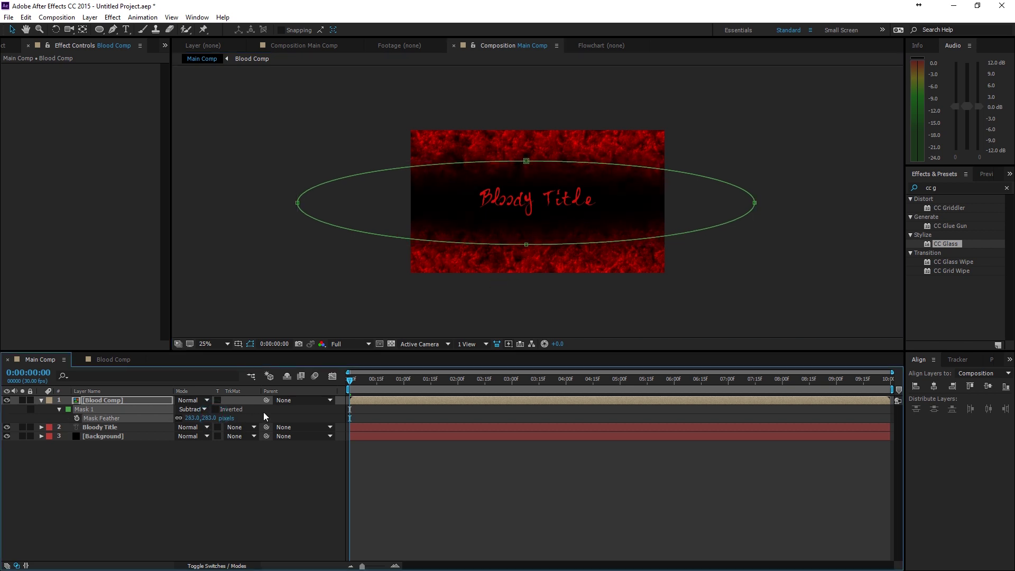
Apply the Roughen Edges effect to the Blood Comp layer and hide the mask outline in the viewer
{"action": "left_click", "coordinate": [949, 189]}
{"action": "type", "text": "rou"}
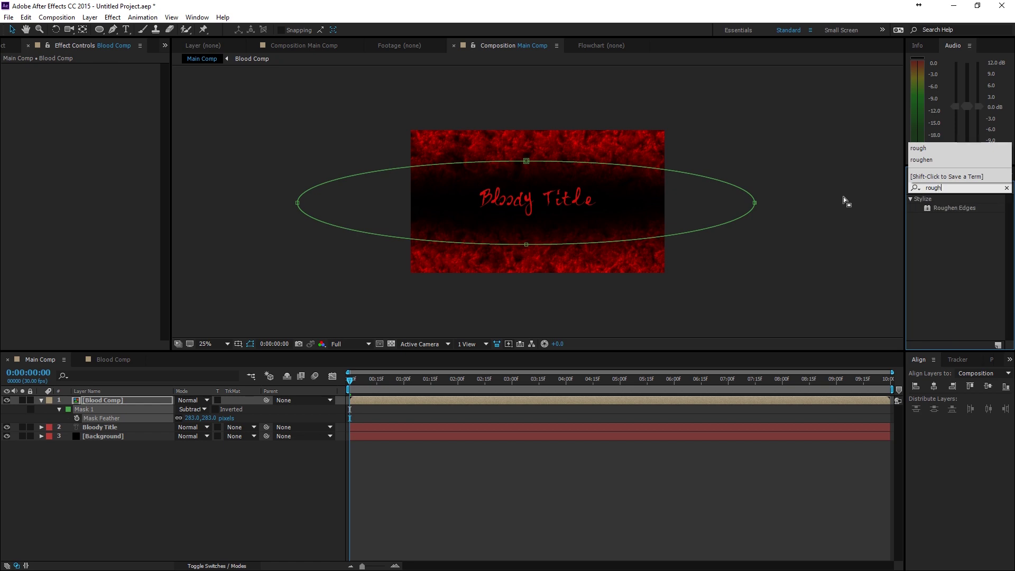
{"action": "type", "text": "gh"}
{"action": "left_click_drag", "start_coordinate": [186, 377], "coordinate": [114, 402]}
{"action": "scroll", "coordinate": [540, 251], "scroll_direction": "up", "scroll_amount": 2}
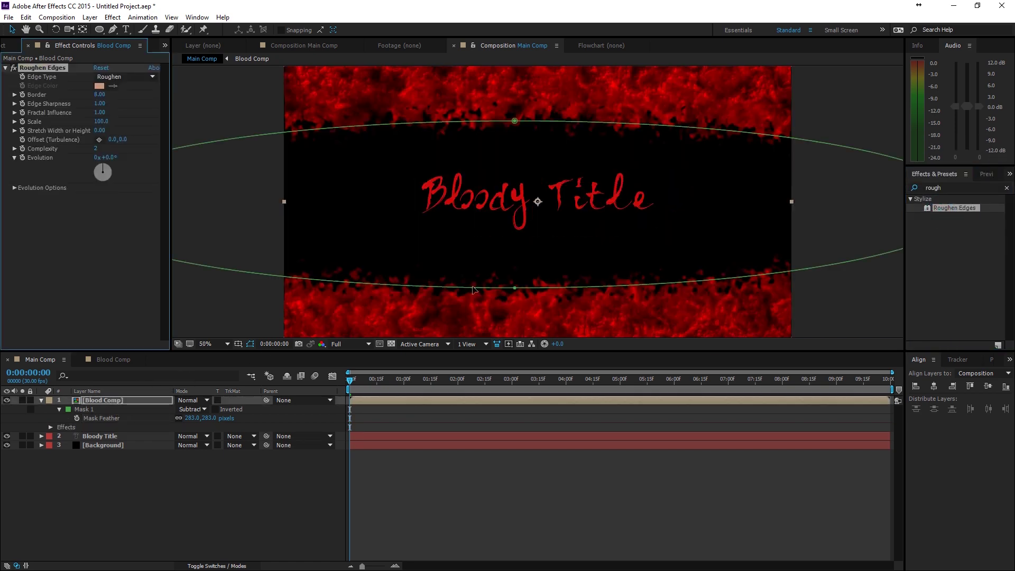
{"action": "left_click", "coordinate": [251, 344]}
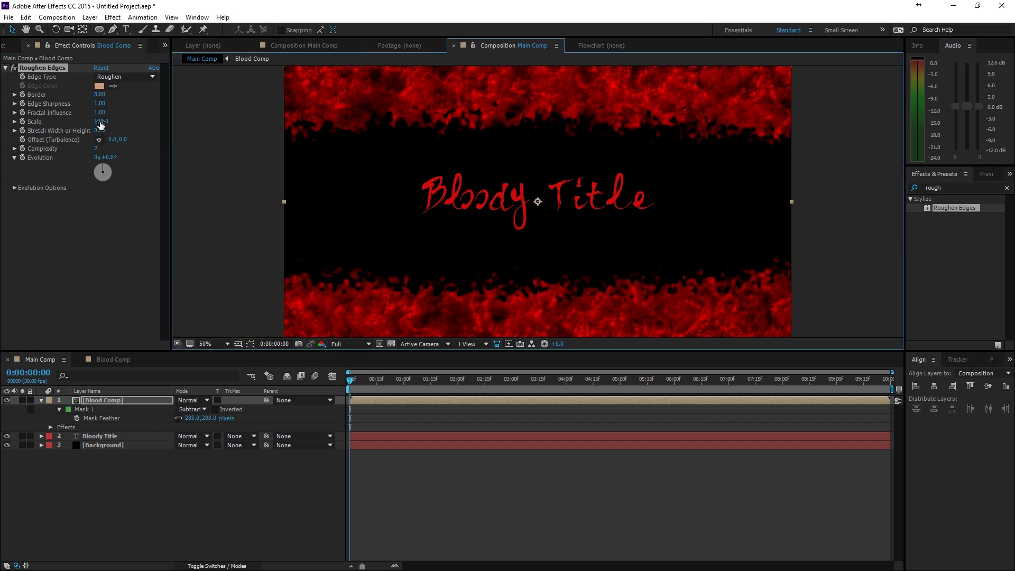
Set Roughen Edges to Edge Sharpness 0.63 and Scale 61, and feather the Blood Comp mask by 760 pixels
{"action": "left_click_drag", "start_coordinate": [97, 104], "coordinate": [86, 108]}
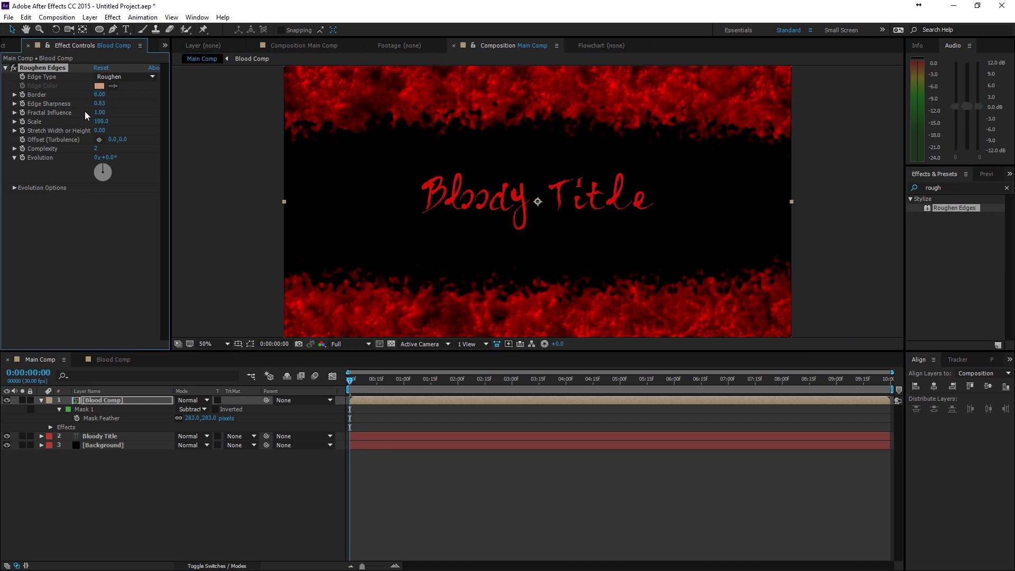
{"action": "left_click_drag", "start_coordinate": [100, 121], "coordinate": [82, 122]}
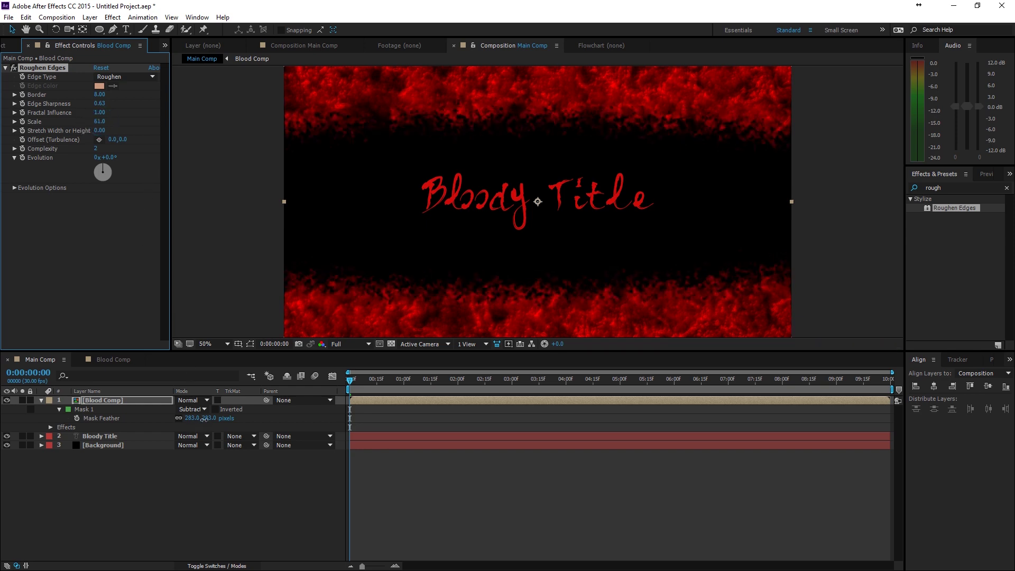
{"action": "left_click_drag", "start_coordinate": [194, 419], "coordinate": [454, 419]}
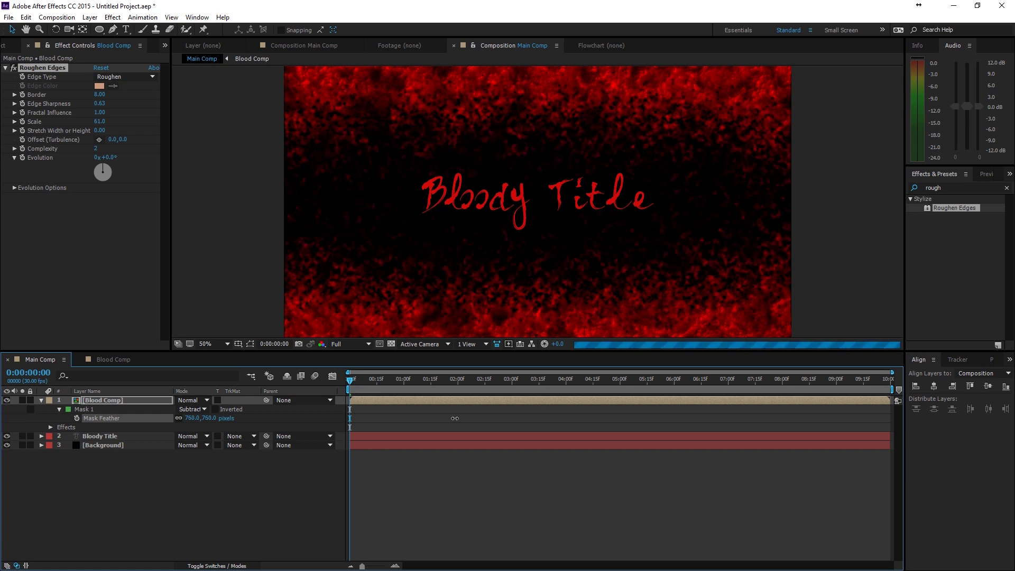
{"action": "right_click", "coordinate": [210, 486]}
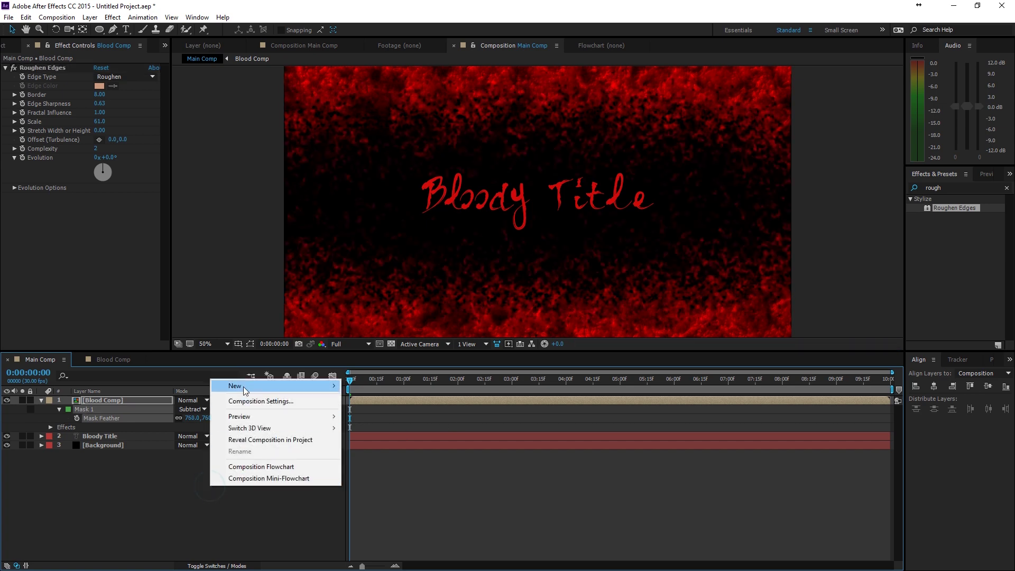
{"action": "mouse_move", "coordinate": [238, 386]}
{"action": "left_click", "coordinate": [52, 466]}
Apply a Fill effect to the Background layer with a very dark red colour, about 2E0404
{"action": "left_click", "coordinate": [90, 445]}
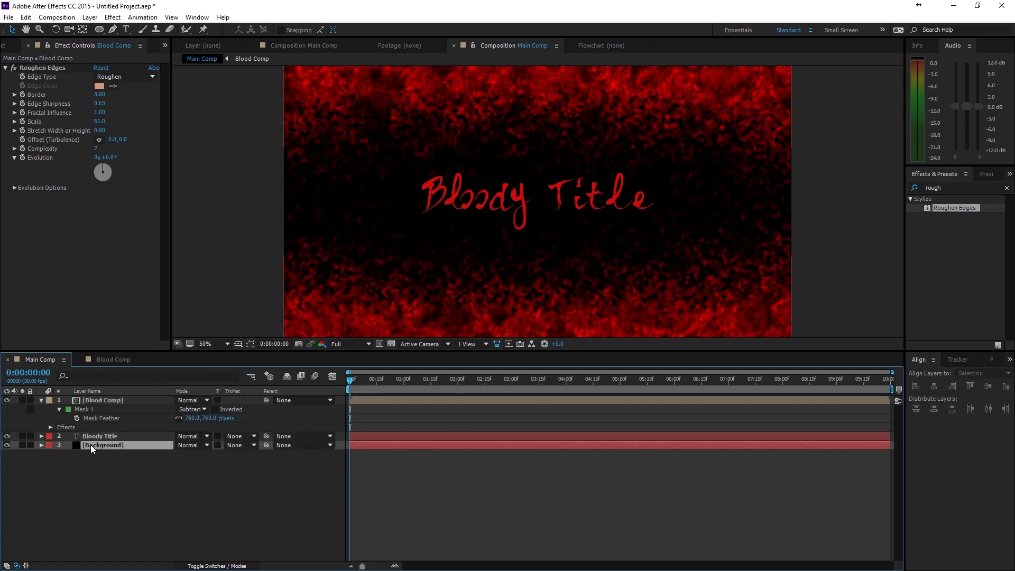
{"action": "left_click", "coordinate": [114, 19]}
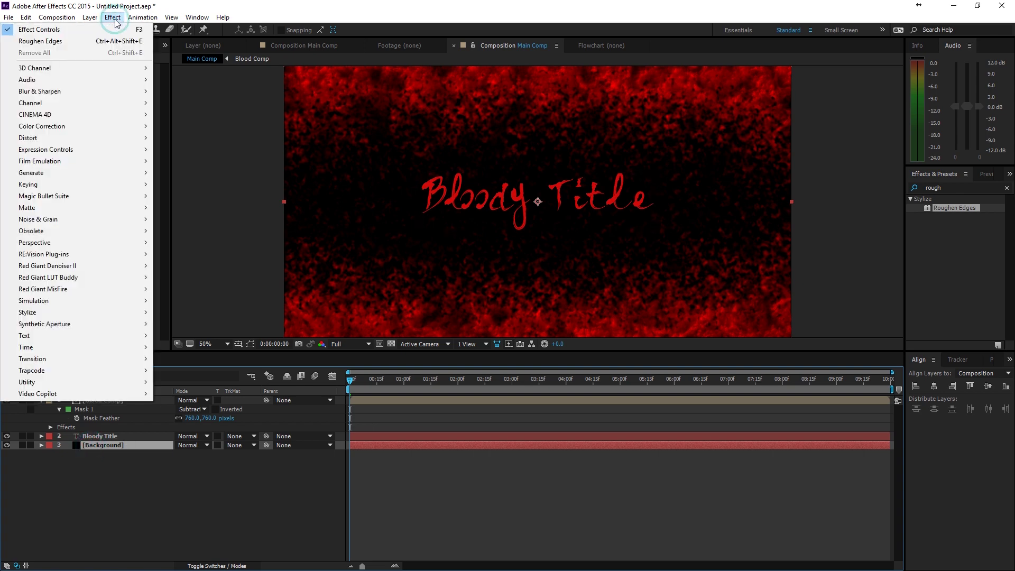
{"action": "mouse_move", "coordinate": [78, 170]}
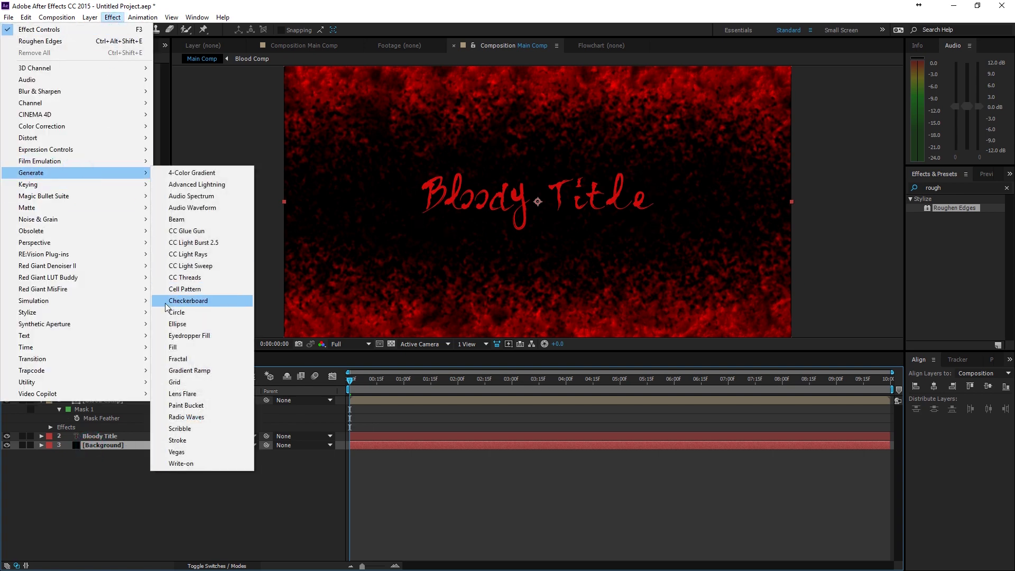
{"action": "left_click", "coordinate": [179, 347]}
{"action": "left_click", "coordinate": [99, 96]}
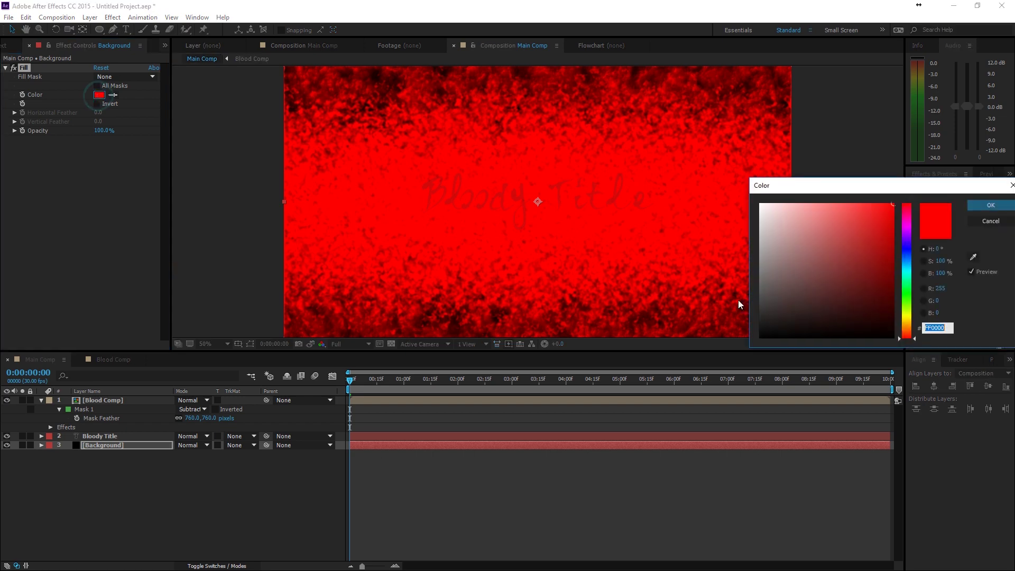
{"action": "left_click_drag", "start_coordinate": [825, 315], "coordinate": [892, 312]}
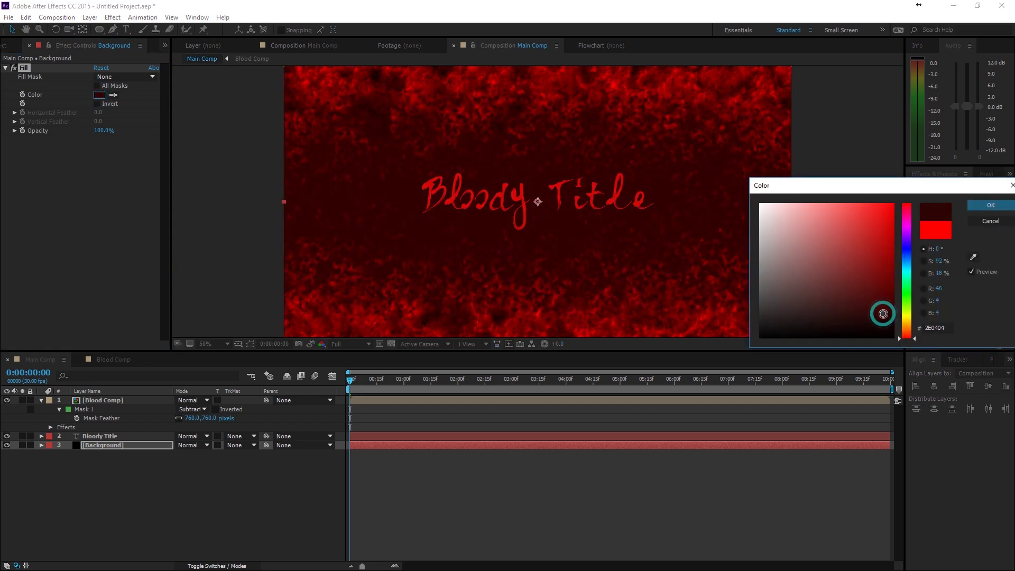
{"action": "left_click", "coordinate": [972, 205]}
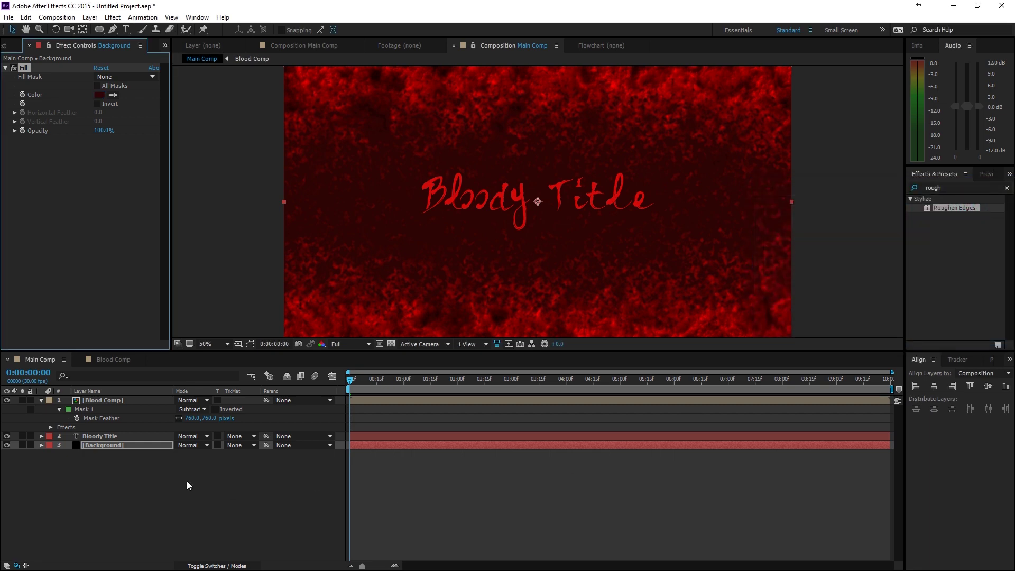
Pre-compose the Bloody Title text layer as Title, moving all attributes into the new composition
{"action": "left_click", "coordinate": [94, 401]}
{"action": "left_click", "coordinate": [107, 437]}
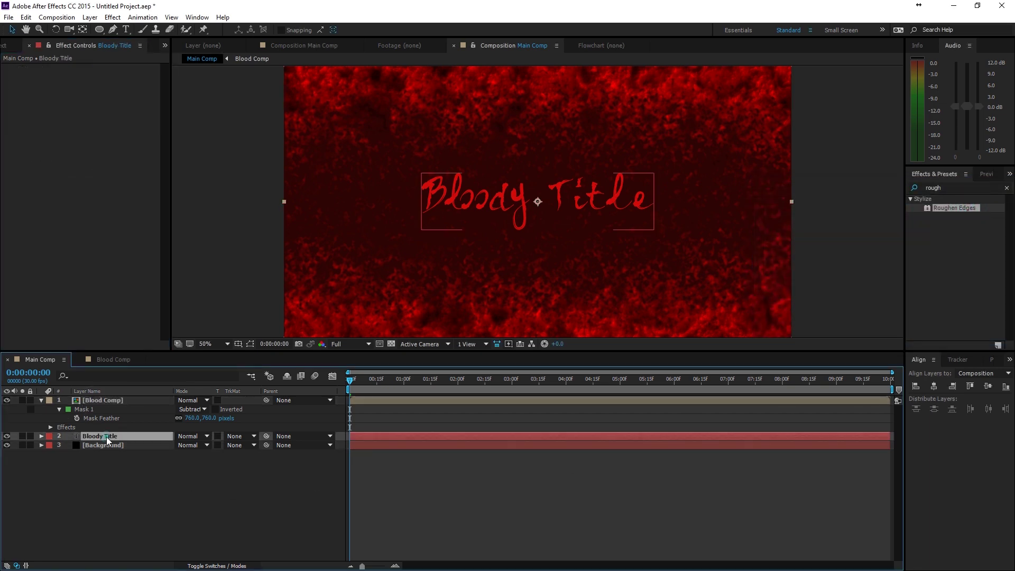
{"action": "left_click", "coordinate": [89, 16]}
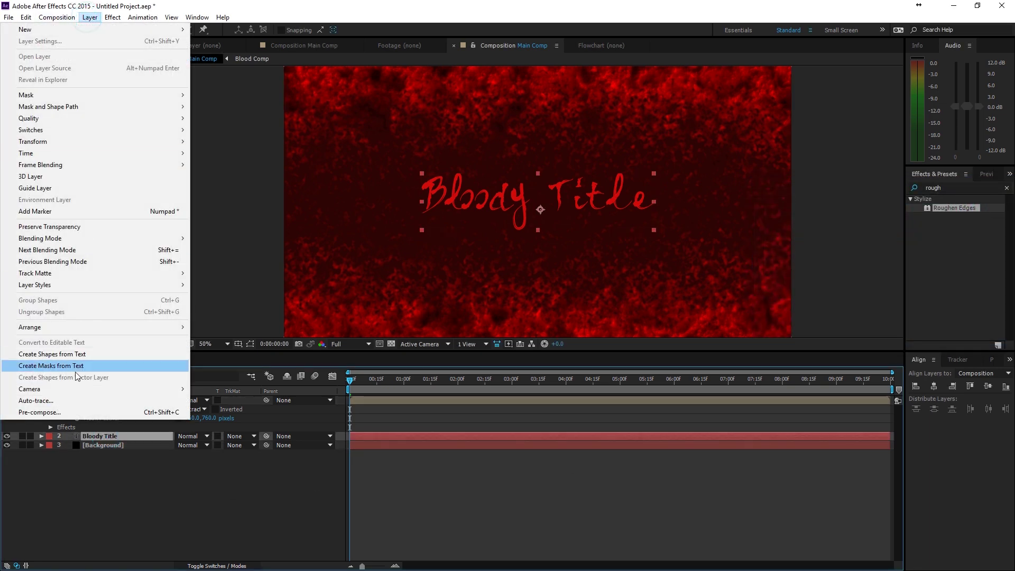
{"action": "left_click", "coordinate": [57, 413]}
{"action": "type", "text": "Title"}
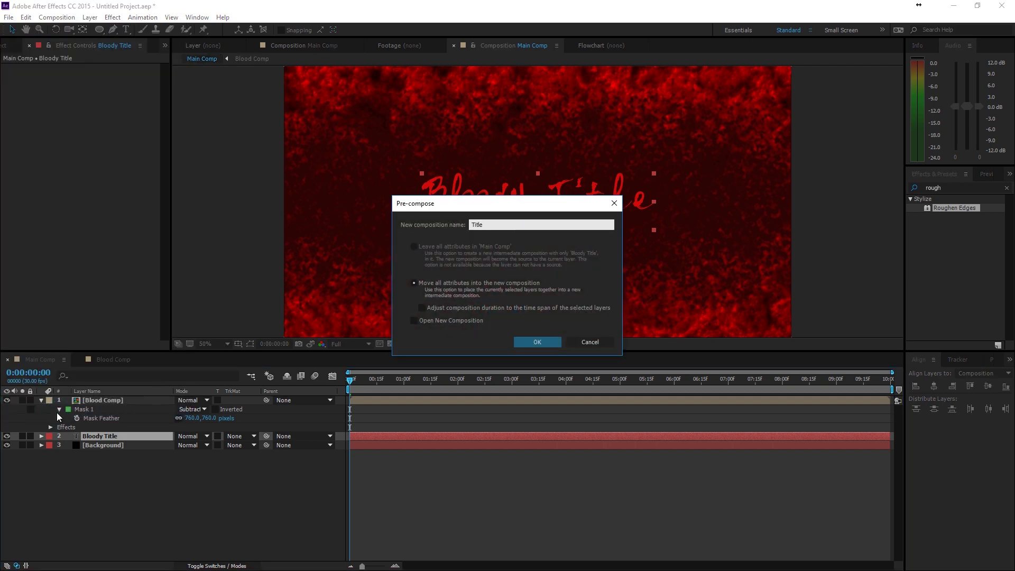
{"action": "key", "text": "Return"}
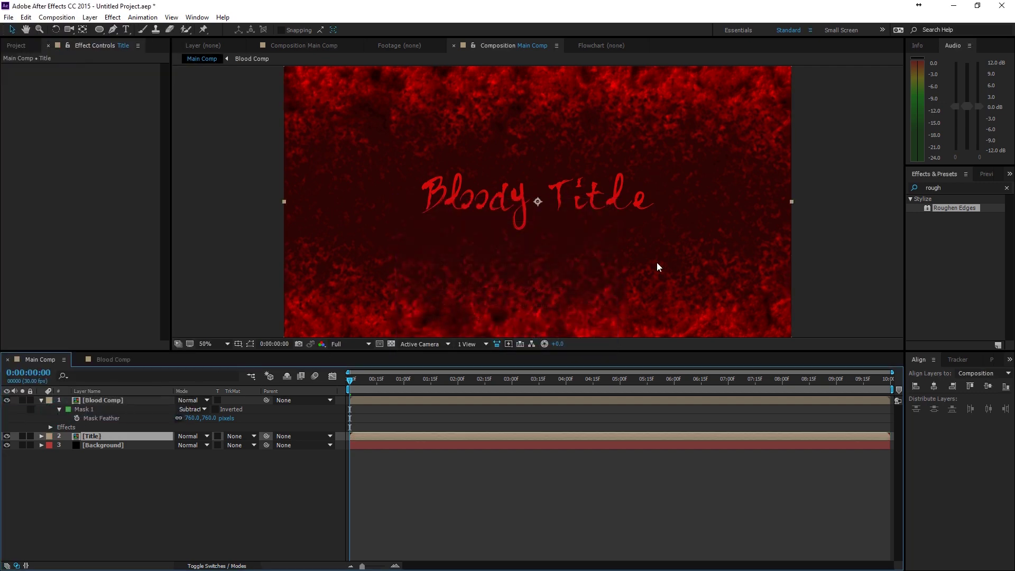
Find the CC Glass effect and apply it to the Title layer
{"action": "double_click", "coordinate": [936, 186]}
{"action": "type", "text": "glass"}
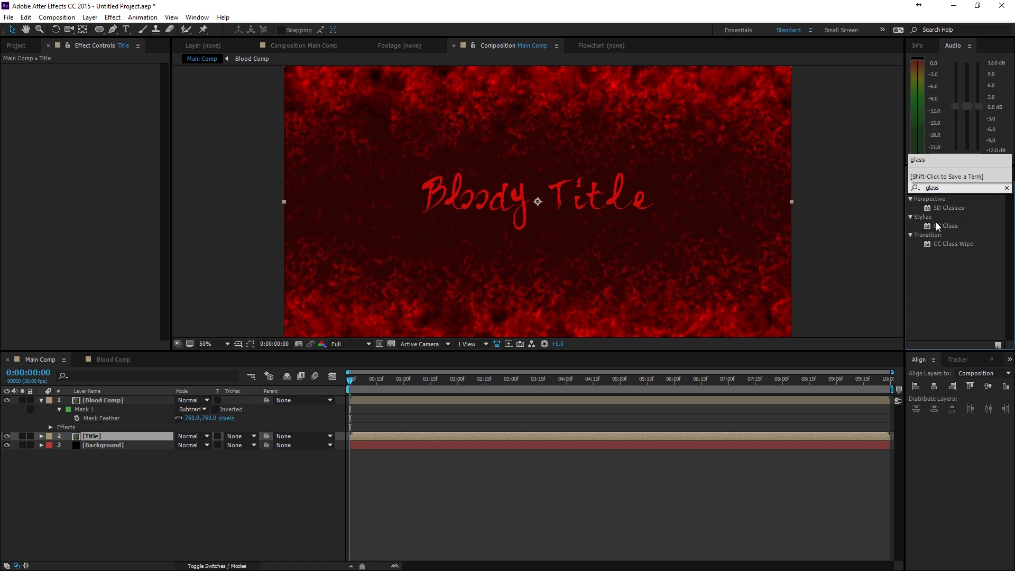
{"action": "left_click_drag", "start_coordinate": [937, 223], "coordinate": [91, 439]}
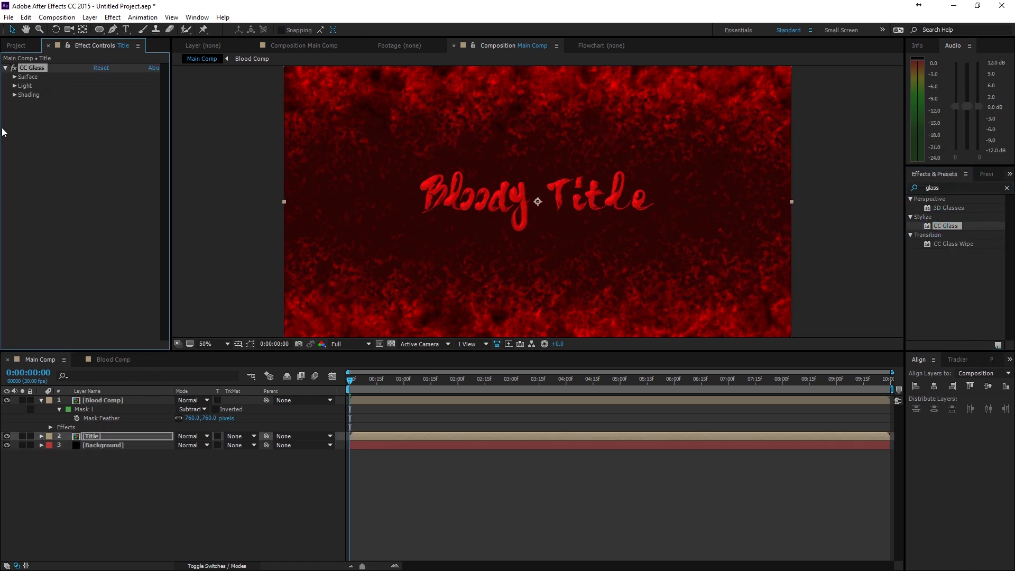
Set the Surface Height and Softness of the title's CC Glass effect to 10 each
{"action": "left_click", "coordinate": [14, 77]}
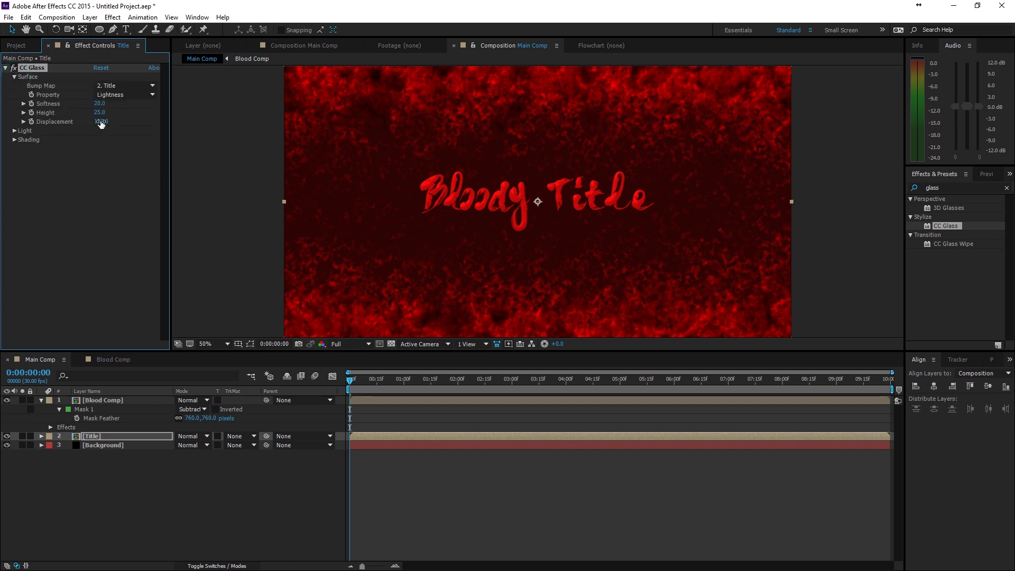
{"action": "left_click", "coordinate": [96, 112]}
{"action": "type", "text": "10"}
{"action": "key", "text": "Return"}
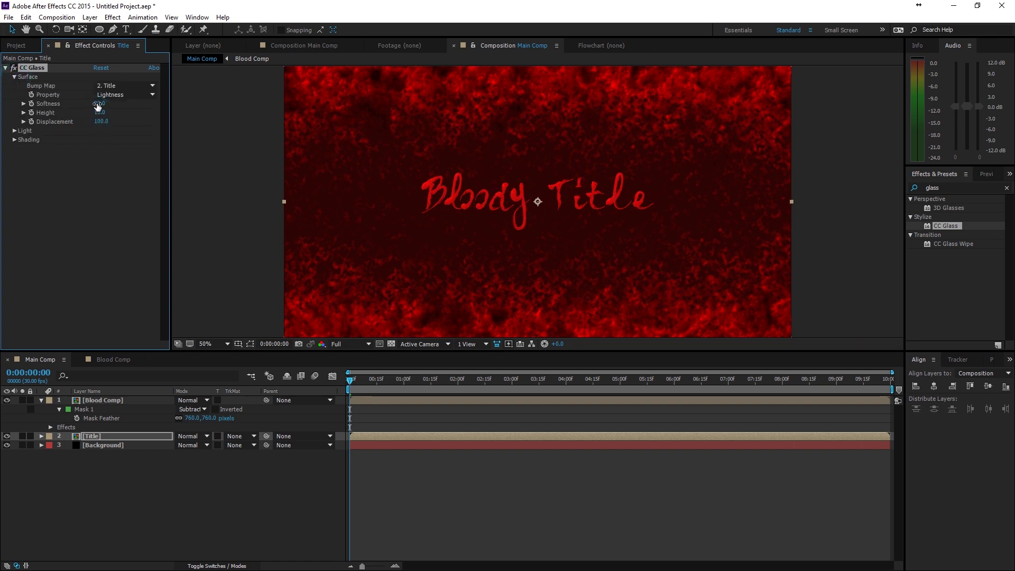
{"action": "left_click", "coordinate": [99, 104]}
{"action": "type", "text": "40"}
{"action": "key", "text": "Return"}
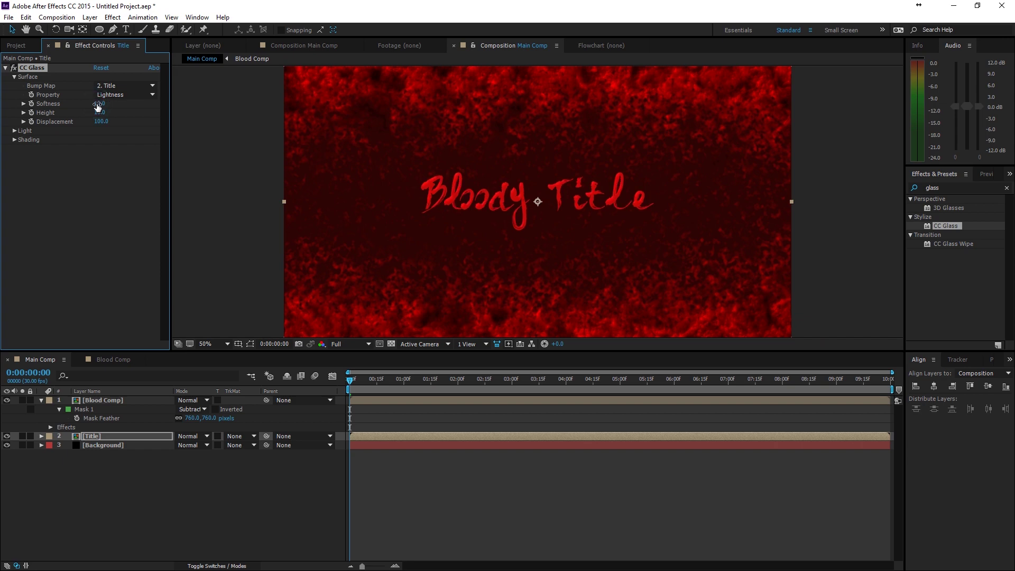
Try a CC Glass Displacement of -10 on the Title layer
{"action": "left_click", "coordinate": [100, 121]}
{"action": "key", "text": "Return"}
{"action": "type", "text": "-10"}
{"action": "key", "text": "Return"}
{"action": "left_click", "coordinate": [88, 122]}
Set the title's CC Glass Height to 10 and Displacement to 200
{"action": "left_click", "coordinate": [101, 112]}
{"action": "type", "text": "10"}
{"action": "key", "text": "Return"}
{"action": "left_click", "coordinate": [14, 131]}
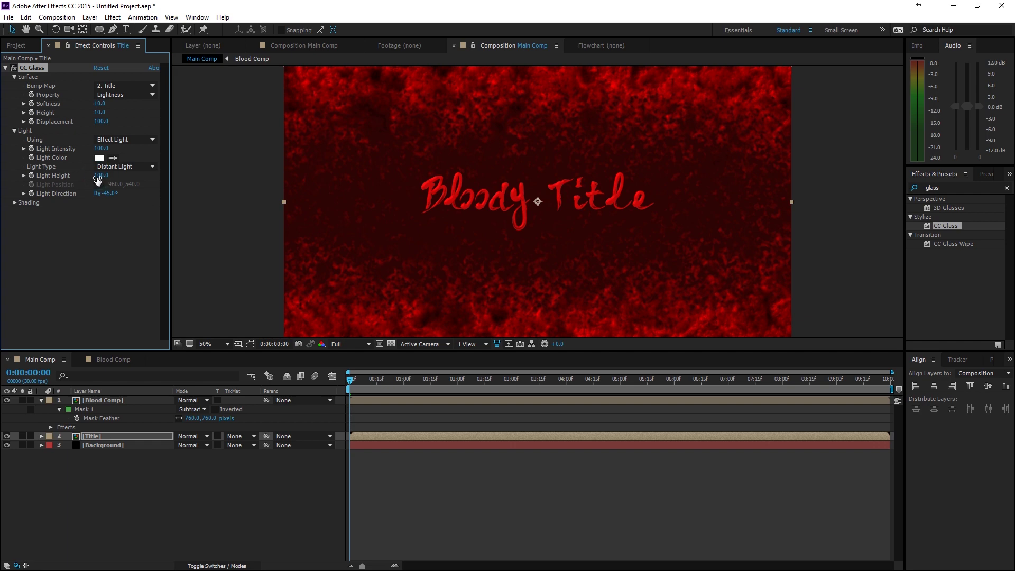
{"action": "left_click_drag", "start_coordinate": [100, 121], "coordinate": [210, 125]}
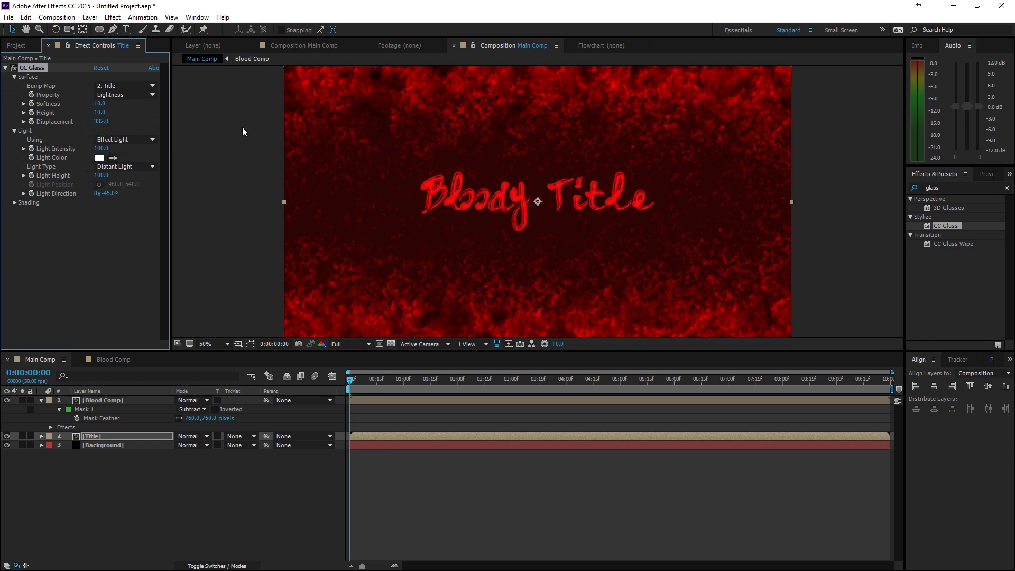
{"action": "left_click", "coordinate": [101, 121]}
{"action": "type", "text": "200"}
{"action": "key", "text": "Return"}
Set the CC Glass Softness to 15 and toggle the effect off and on to compare the title at 100% zoom
{"action": "left_click_drag", "start_coordinate": [101, 103], "coordinate": [130, 112]}
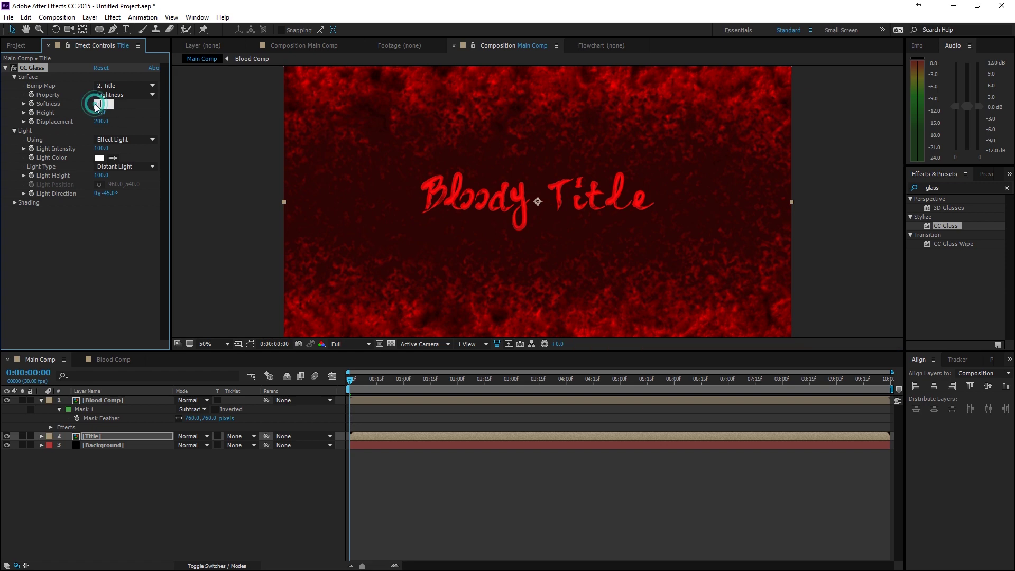
{"action": "key", "text": "slash"}
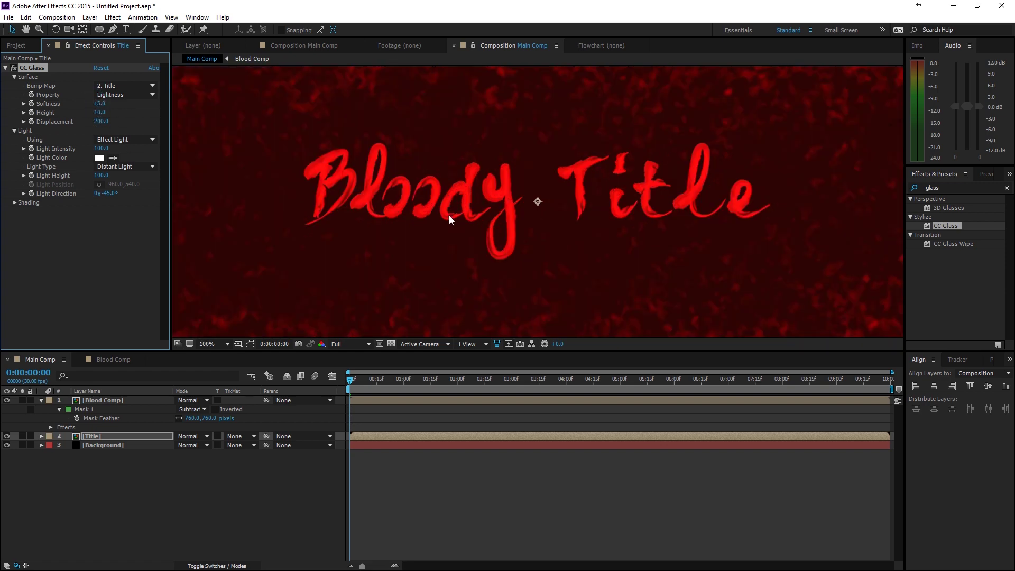
{"action": "left_click", "coordinate": [13, 68]}
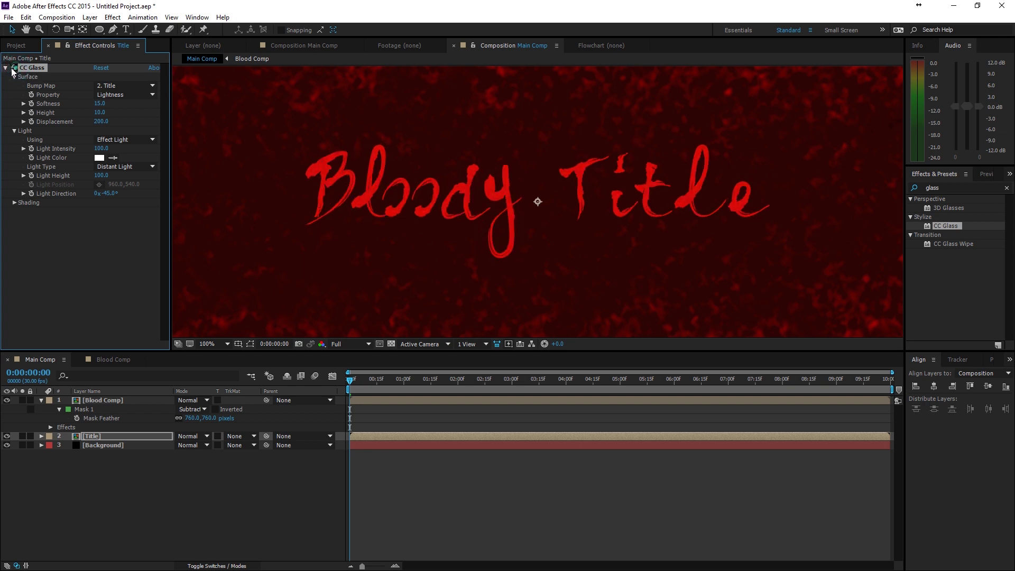
{"action": "left_click", "coordinate": [13, 69]}
{"action": "left_click", "coordinate": [13, 68]}
{"action": "left_click", "coordinate": [14, 69]}
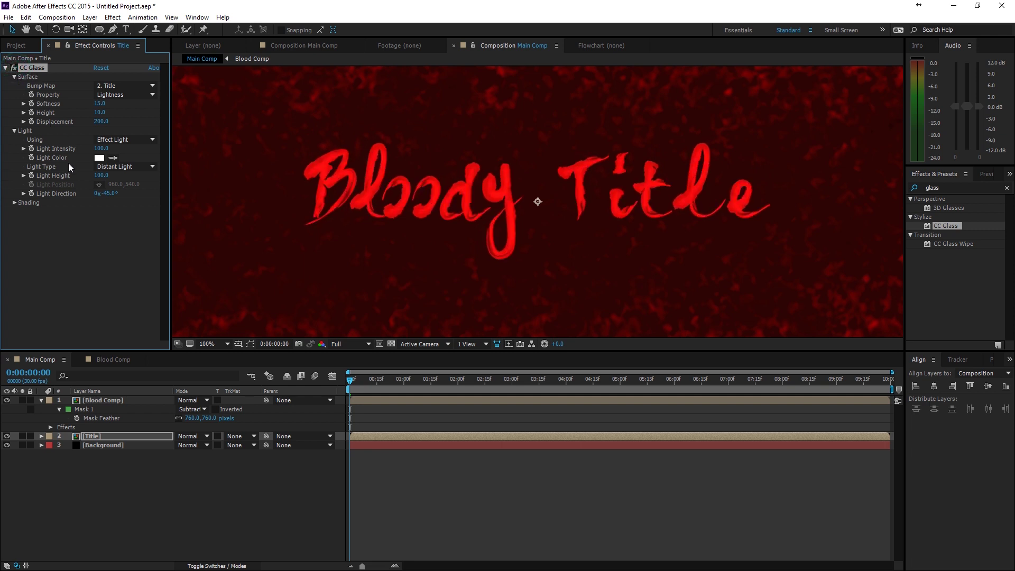
Set the title's CC Glass Shading to Ambient 34, Diffuse 25, Specular 100 and Roughness 0.006, and its Surface Softness to 5
{"action": "left_click", "coordinate": [14, 203]}
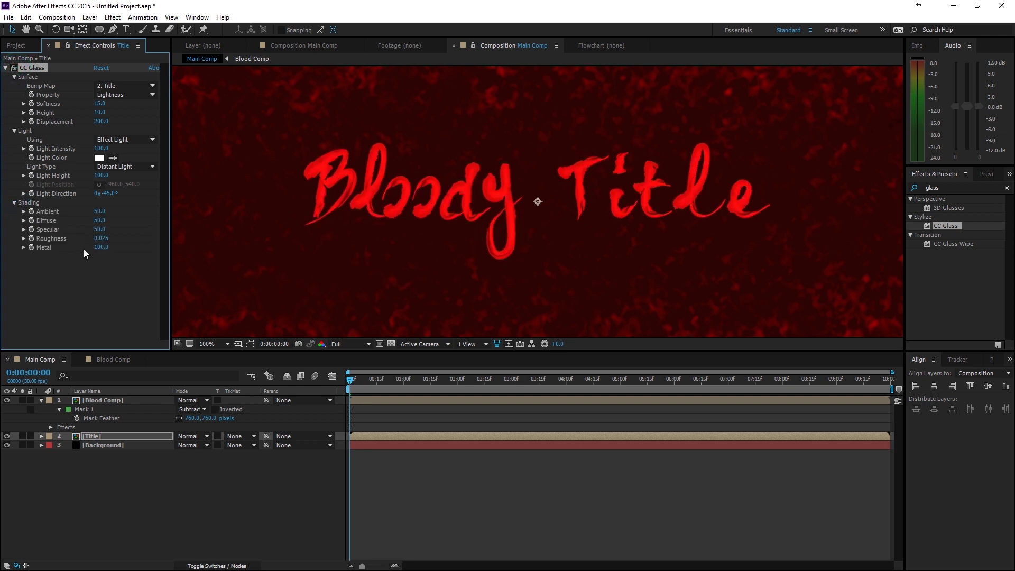
{"action": "mouse_move", "coordinate": [99, 229]}
{"action": "left_mouse_down"}
{"action": "mouse_move", "coordinate": [165, 236]}
{"action": "mouse_move", "coordinate": [102, 243]}
{"action": "mouse_move", "coordinate": [88, 241]}
{"action": "mouse_move", "coordinate": [135, 244]}
{"action": "mouse_move", "coordinate": [99, 235]}
{"action": "mouse_move", "coordinate": [102, 225]}
{"action": "mouse_move", "coordinate": [136, 223]}
{"action": "mouse_move", "coordinate": [87, 225]}
{"action": "left_mouse_up"}
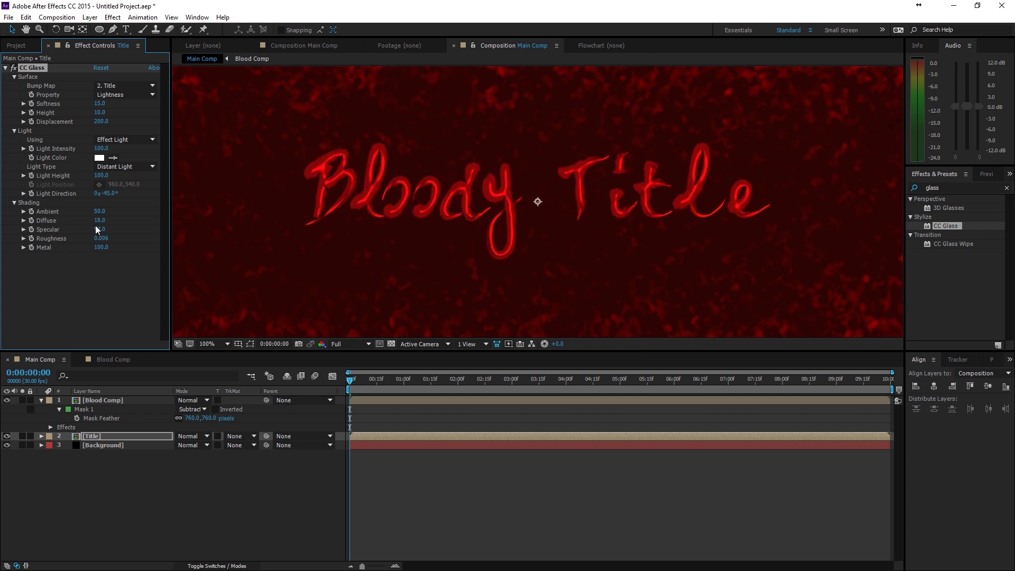
{"action": "mouse_move", "coordinate": [102, 214]}
{"action": "left_mouse_down"}
{"action": "mouse_move", "coordinate": [88, 213]}
{"action": "mouse_move", "coordinate": [102, 214]}
{"action": "mouse_move", "coordinate": [109, 230]}
{"action": "left_mouse_up"}
{"action": "left_click", "coordinate": [98, 104]}
{"action": "type", "text": "5"}
{"action": "key", "text": "Return"}
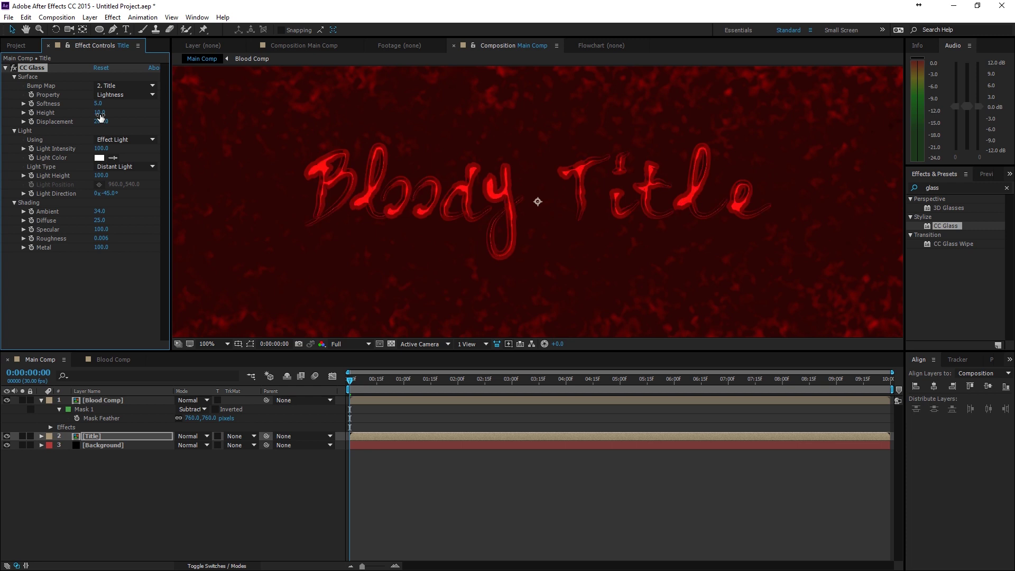
Set the title's CC Glass Softness to 10 and Height to 5
{"action": "type", "text": "10"}
{"action": "key", "text": "Return"}
{"action": "left_click", "coordinate": [98, 112]}
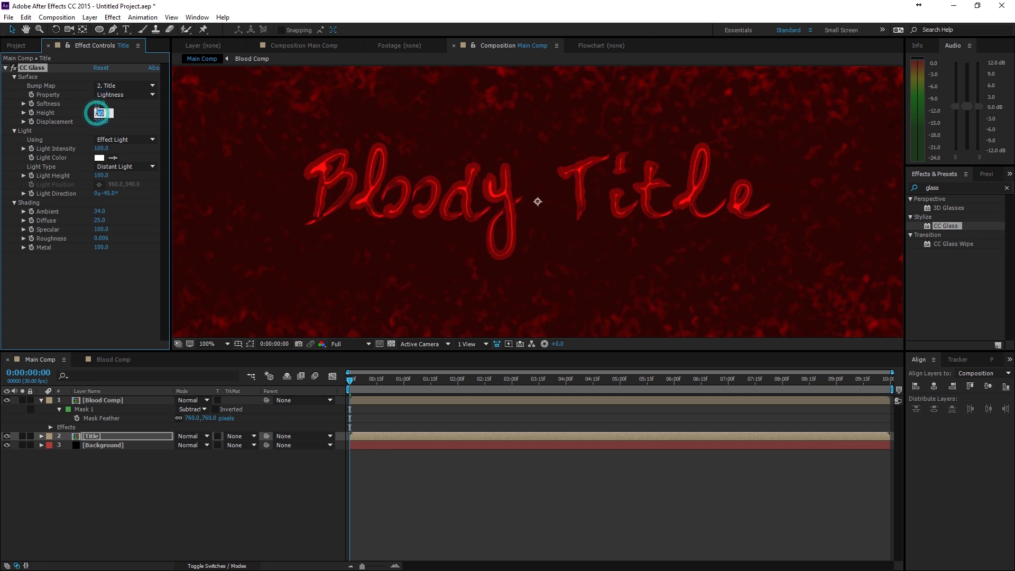
{"action": "type", "text": "4"}
{"action": "key", "text": "Return"}
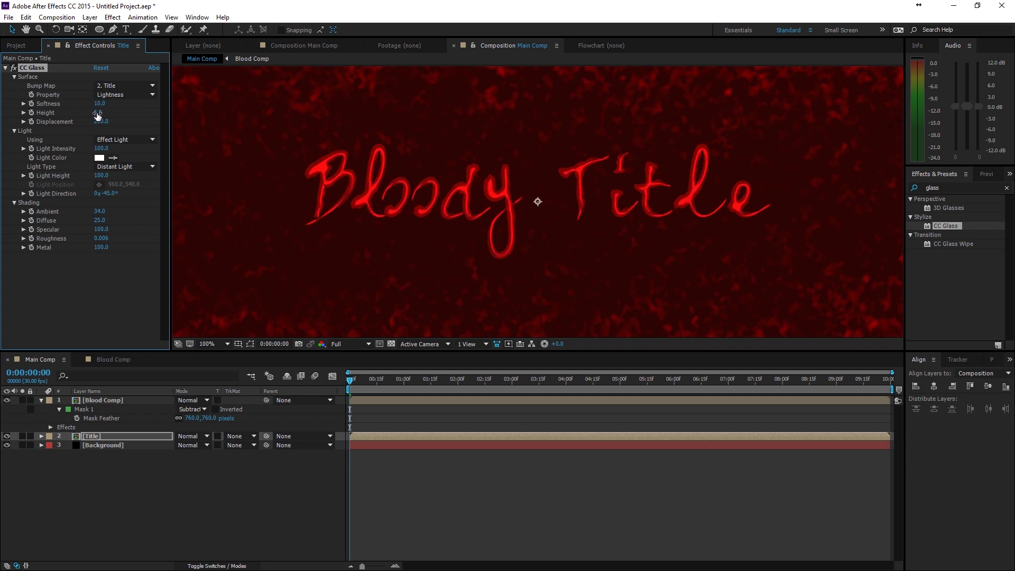
Find the Drop Shadow effect and apply it to the Title layer
{"action": "left_click", "coordinate": [947, 188]}
{"action": "type", "text": "dr"}
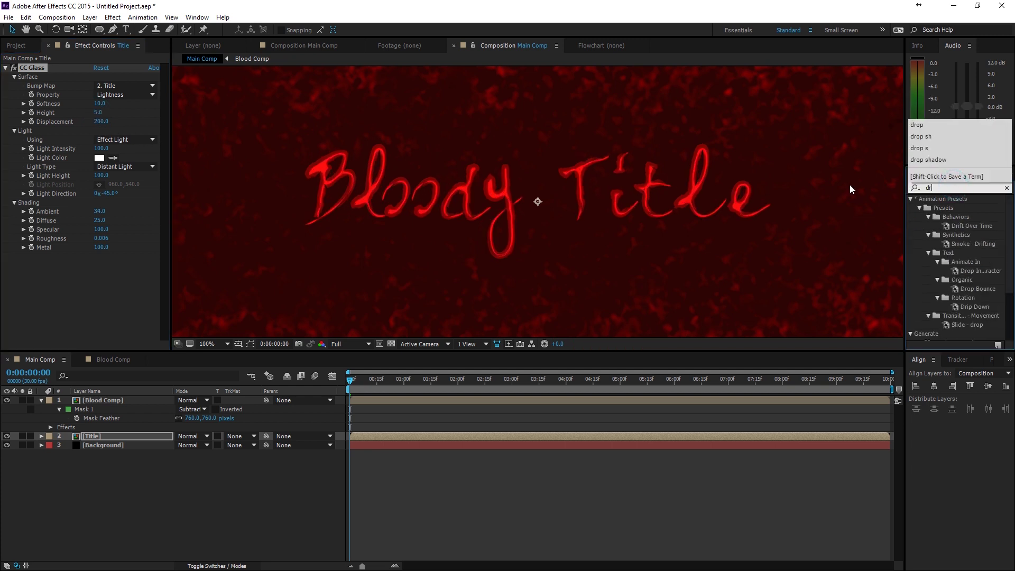
{"action": "type", "text": "op"}
{"action": "left_click_drag", "start_coordinate": [939, 307], "coordinate": [100, 436]}
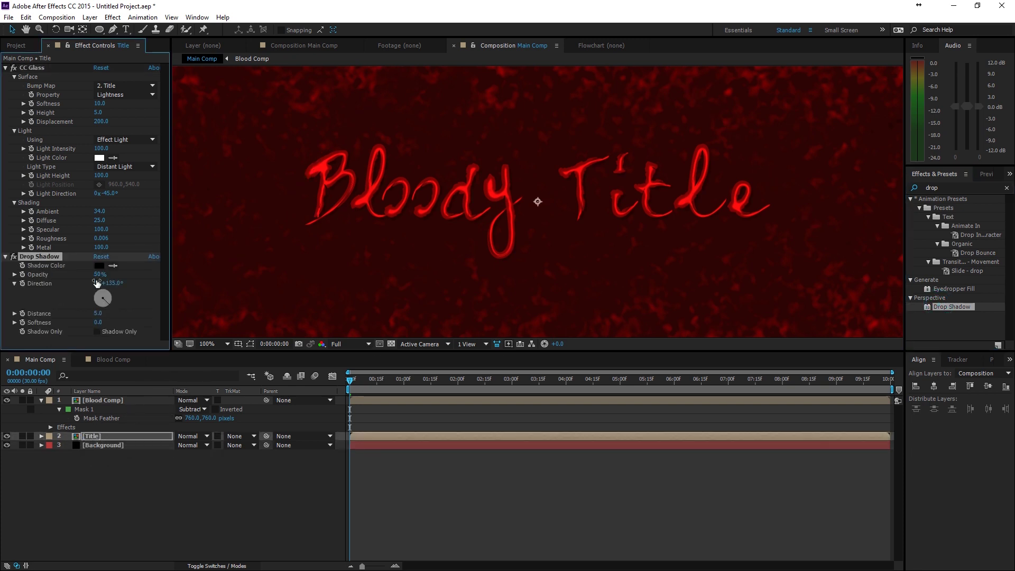
Set the title's Drop Shadow Direction to -220°, Distance to 10 and Softness to 3
{"action": "left_click_drag", "start_coordinate": [97, 313], "coordinate": [104, 313]}
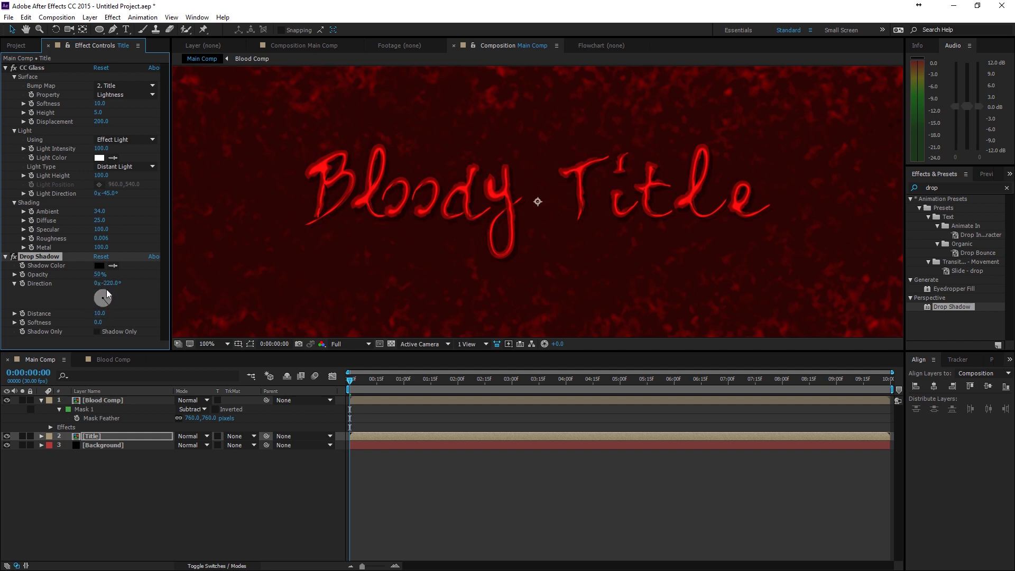
{"action": "left_click_drag", "start_coordinate": [98, 322], "coordinate": [102, 326]}
{"action": "left_click", "coordinate": [101, 324]}
{"action": "type", "text": "3"}
{"action": "key", "text": "Return"}
Set the Drop Shadow Distance to 12 and toggle the effect off and on to compare the title
{"action": "left_click", "coordinate": [119, 469]}
{"action": "left_click", "coordinate": [100, 313]}
{"action": "type", "text": "15"}
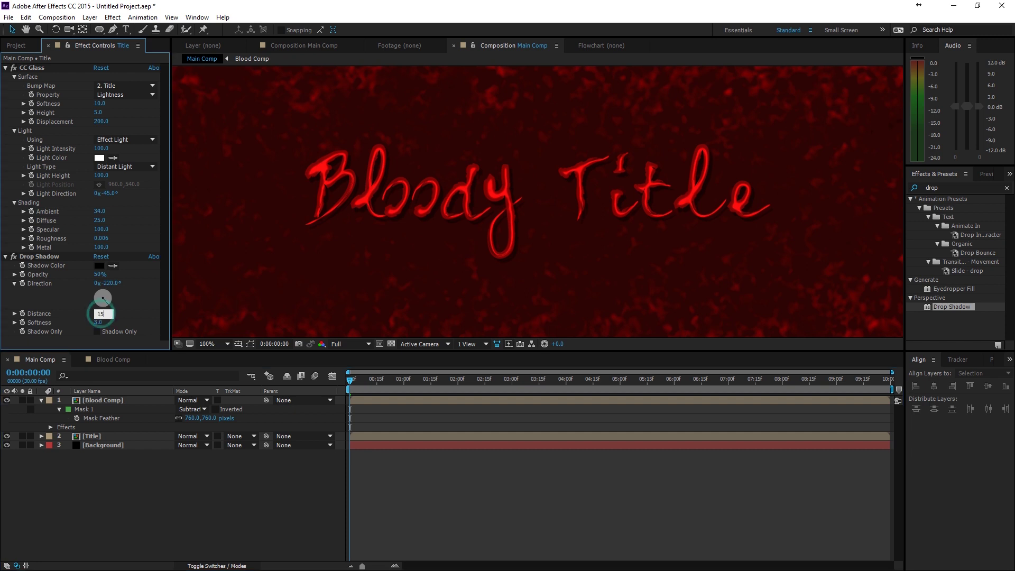
{"action": "key", "text": "Return"}
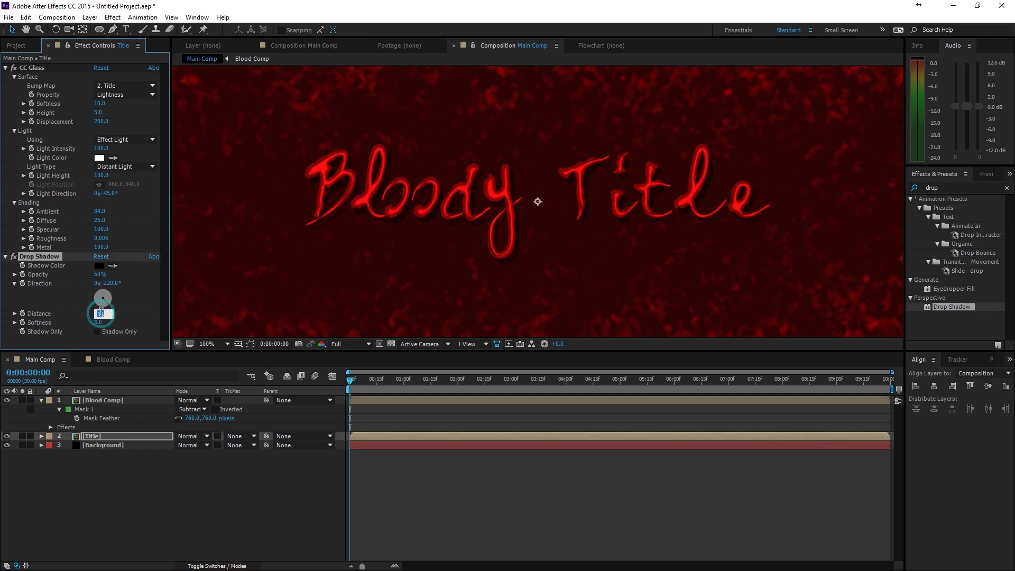
{"action": "left_click", "coordinate": [115, 300]}
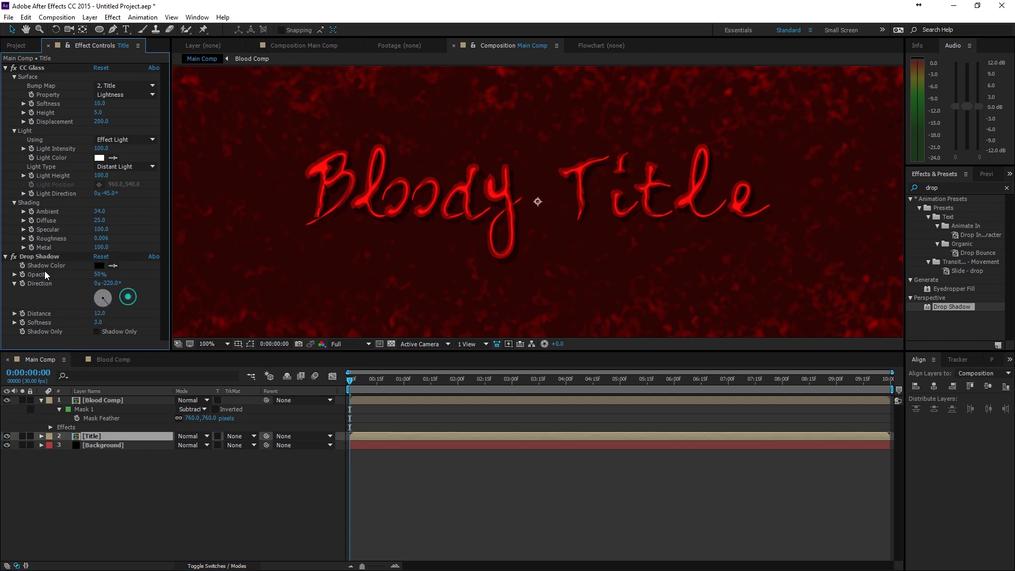
{"action": "left_click", "coordinate": [14, 258]}
{"action": "left_click", "coordinate": [13, 258]}
{"action": "key", "text": "comma"}
{"action": "key", "text": "comma"}
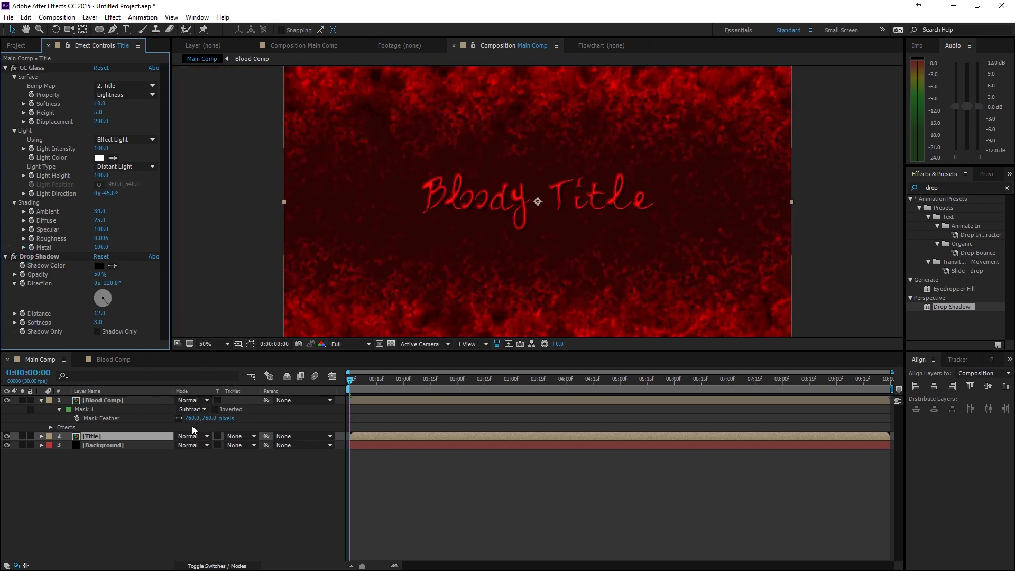
Enlarge the Bloody Title text in the Title composition to 144 px, nudge it slightly down and return to Main Comp
{"action": "double_click", "coordinate": [156, 436]}
{"action": "left_click", "coordinate": [119, 400]}
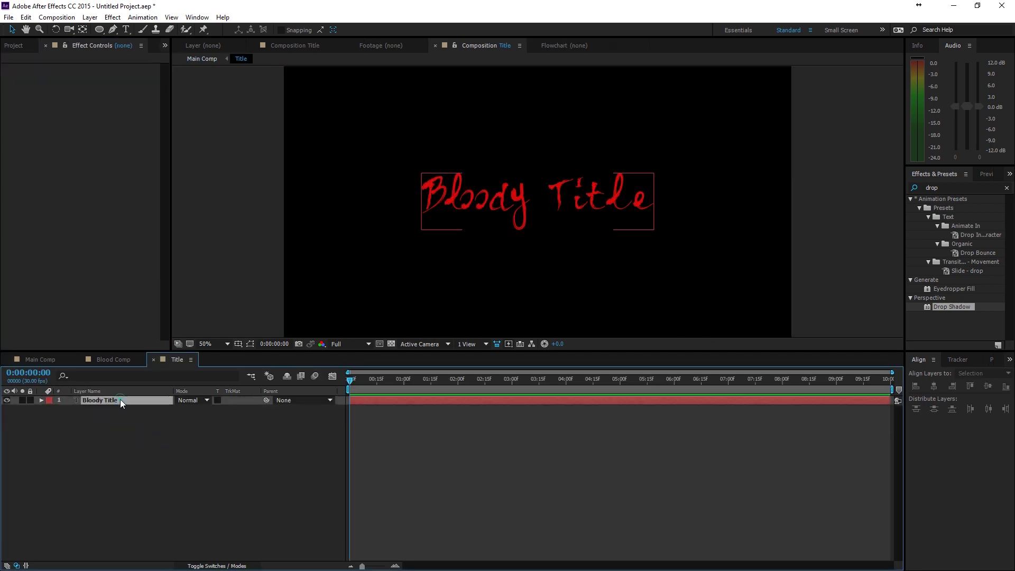
{"action": "left_click", "coordinate": [985, 174]}
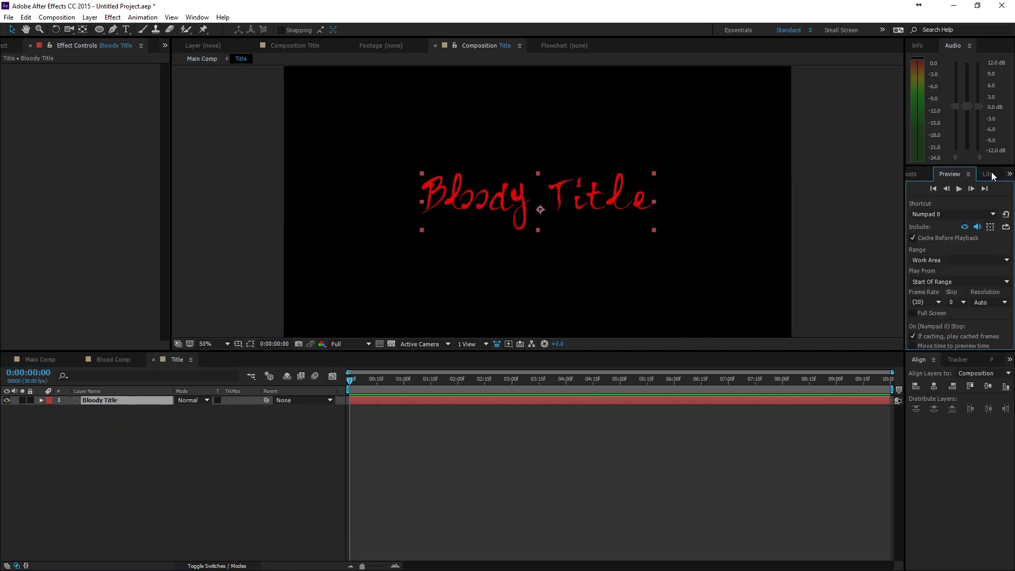
{"action": "left_click", "coordinate": [985, 174]}
{"action": "left_click", "coordinate": [983, 175]}
{"action": "left_click_drag", "start_coordinate": [930, 218], "coordinate": [945, 217]}
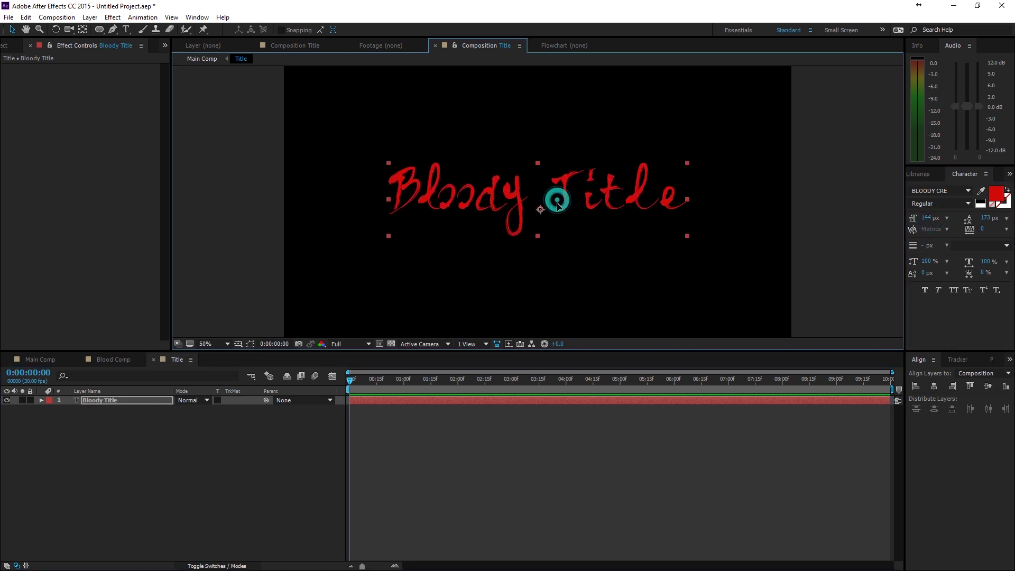
{"action": "left_click_drag", "start_coordinate": [549, 200], "coordinate": [549, 206]}
{"action": "left_click", "coordinate": [110, 360]}
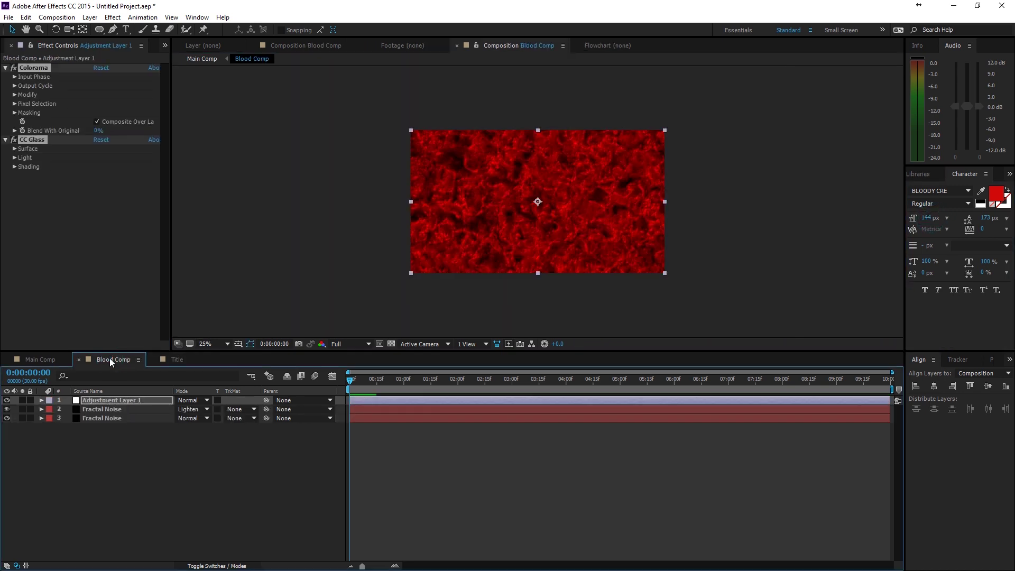
{"action": "left_click", "coordinate": [42, 360]}
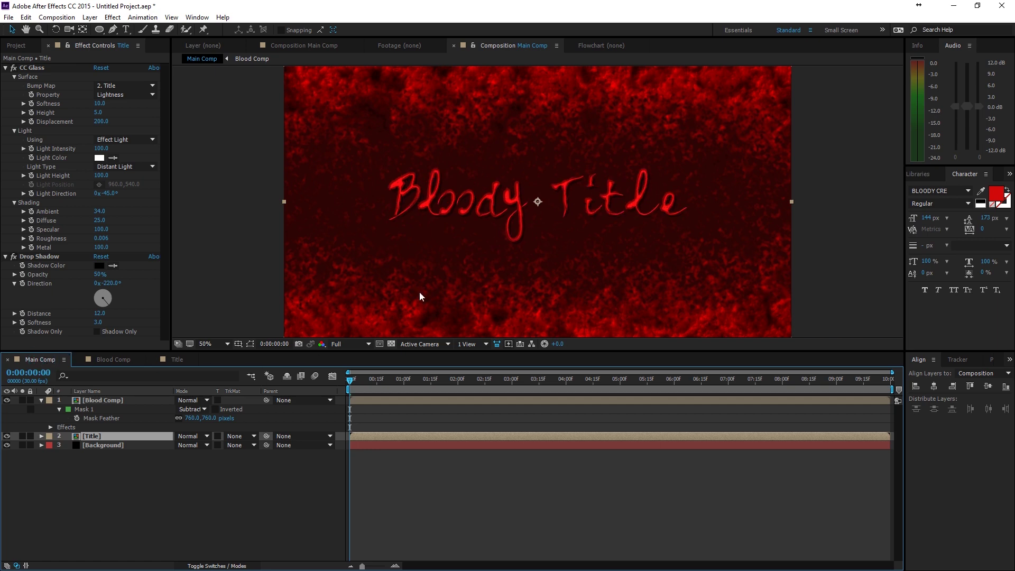
Darken the Background layer's Fill color to the near-black red 160101
{"action": "left_click", "coordinate": [100, 446]}
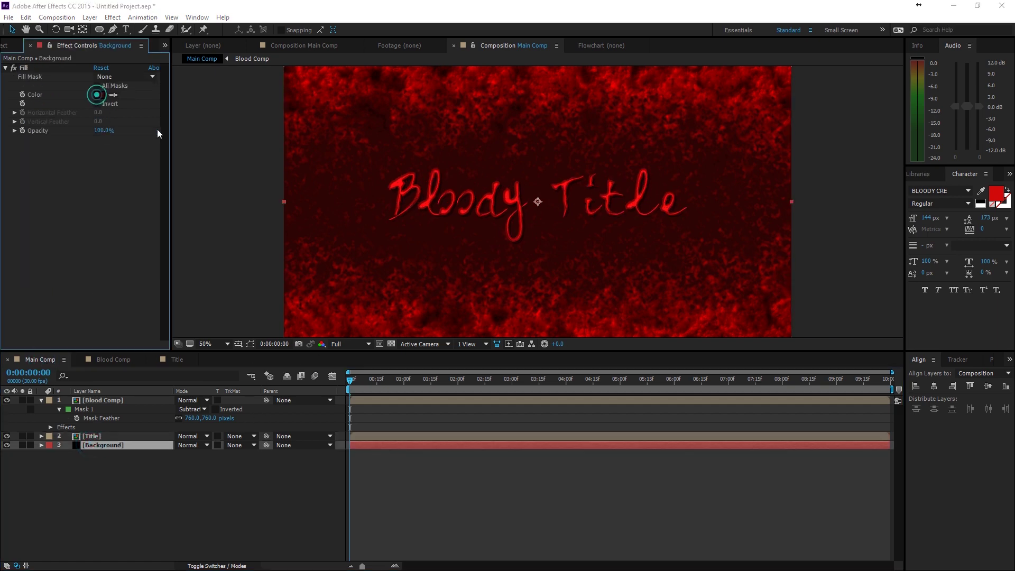
{"action": "left_click", "coordinate": [97, 95]}
{"action": "left_click", "coordinate": [886, 324]}
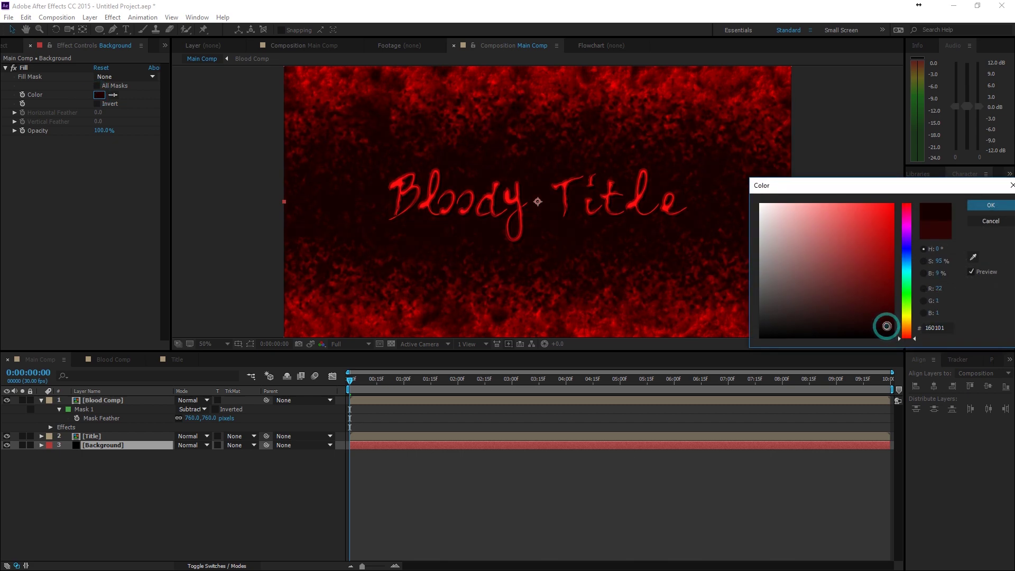
{"action": "key", "text": "Return"}
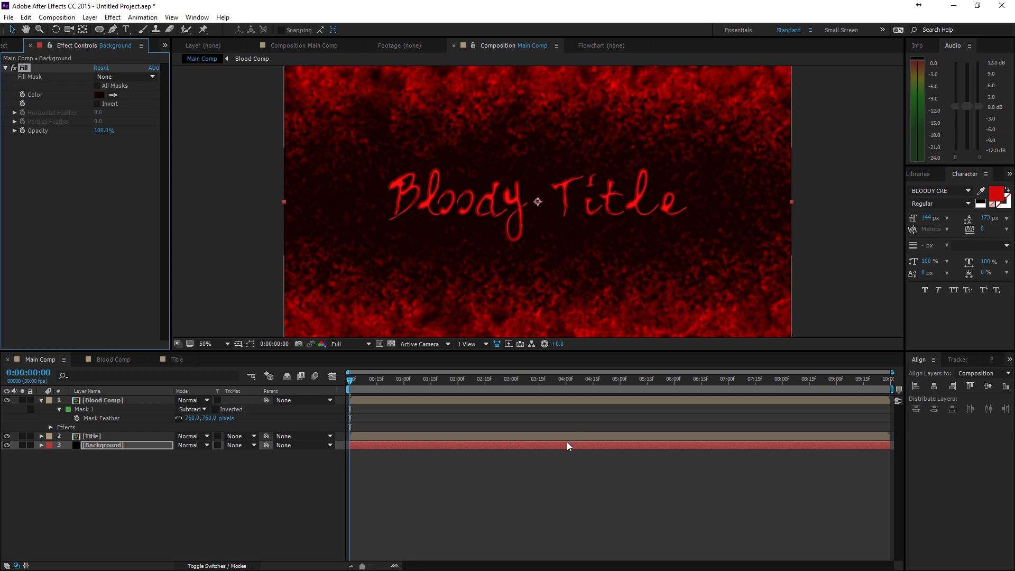
Add an adjustment layer to Main Comp, bring it to the front of the layer stack and rename it Vignette
{"action": "right_click", "coordinate": [163, 514]}
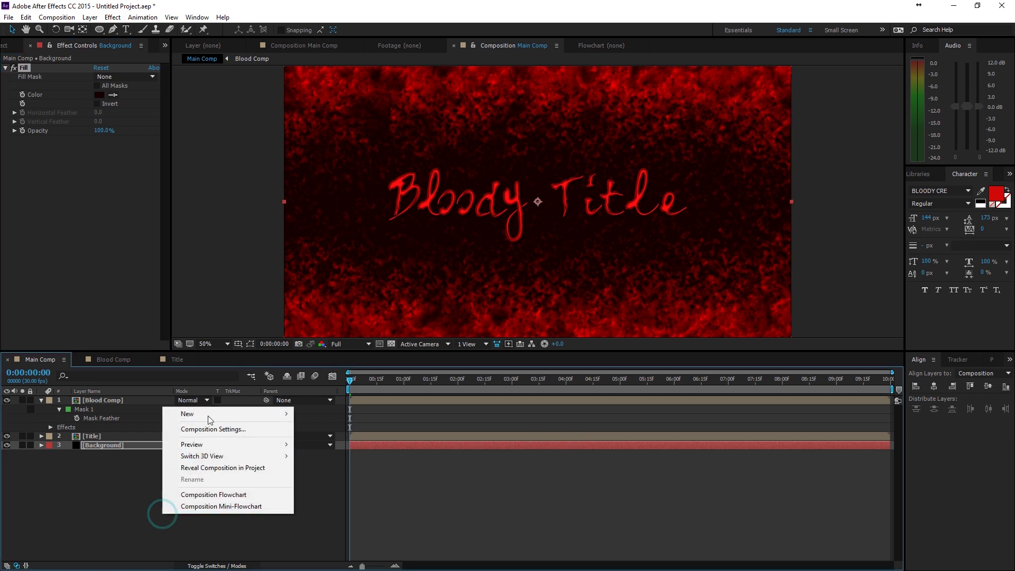
{"action": "mouse_move", "coordinate": [200, 415]}
{"action": "left_click", "coordinate": [86, 498]}
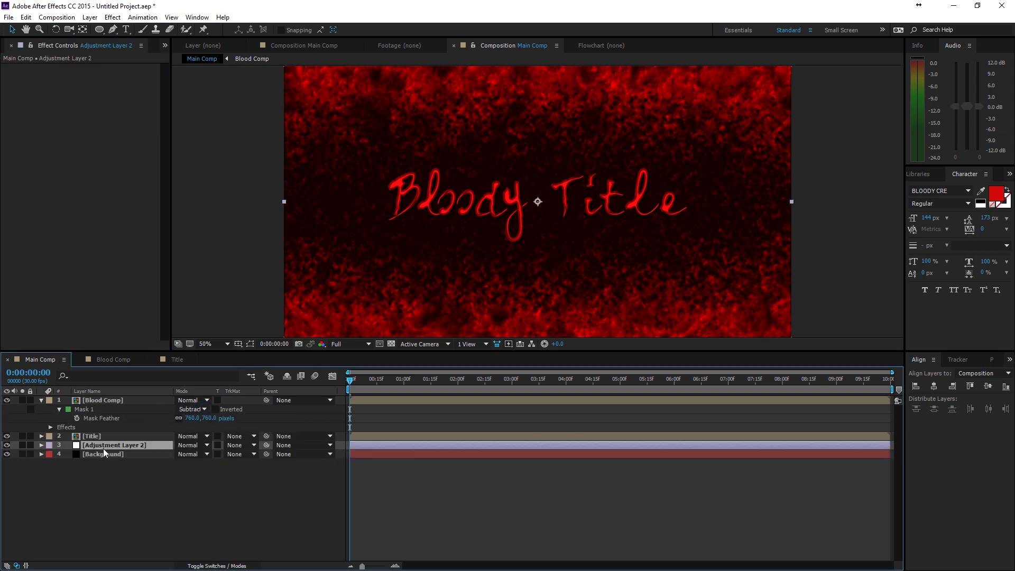
{"action": "key", "text": "ctrl+shift+bracketright"}
{"action": "key", "text": "Return"}
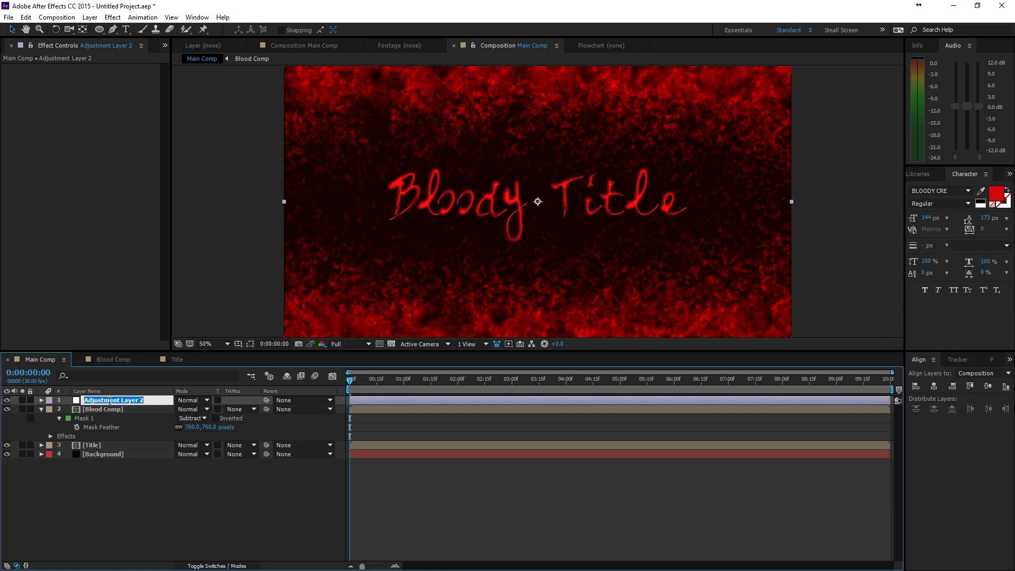
{"action": "type", "text": "Vog"}
{"action": "type", "text": "nette"}
{"action": "key", "text": "Return"}
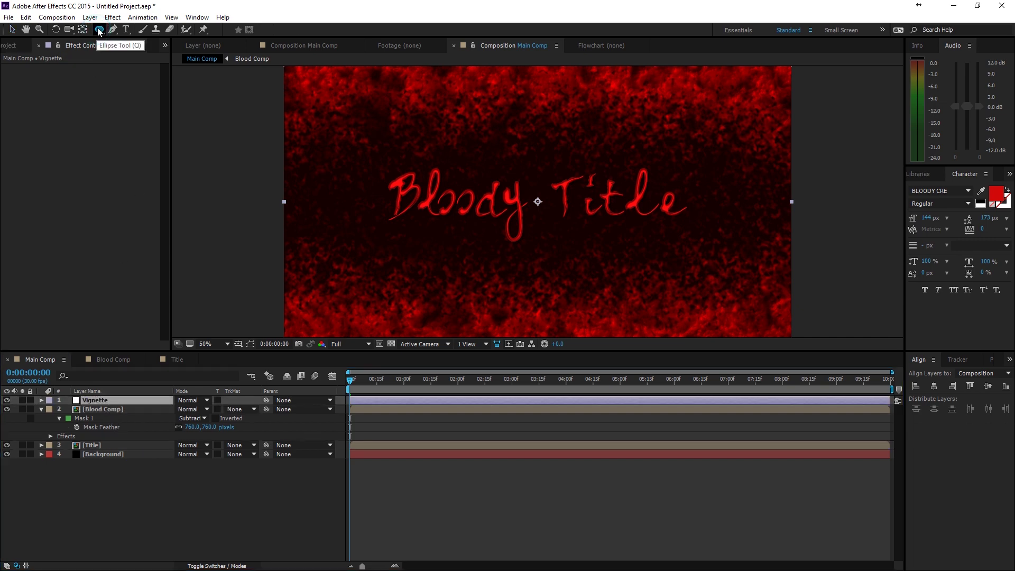
Give the Vignette layer a full-frame elliptical mask in Subtract mode with a Mask Feather of 309 pixels
{"action": "double_click", "coordinate": [99, 29]}
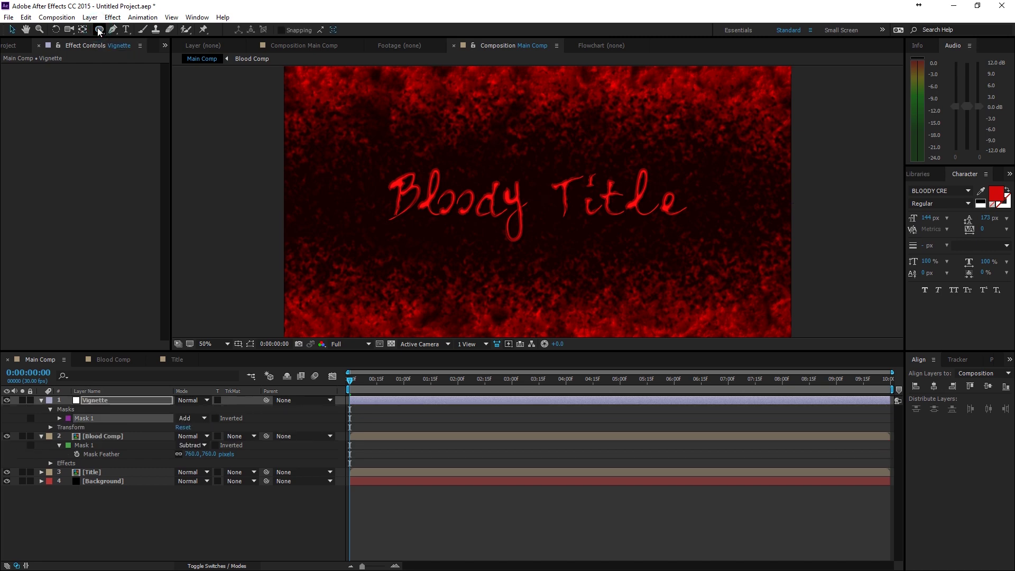
{"action": "left_click", "coordinate": [190, 418]}
{"action": "left_click", "coordinate": [200, 453]}
{"action": "left_click", "coordinate": [250, 344]}
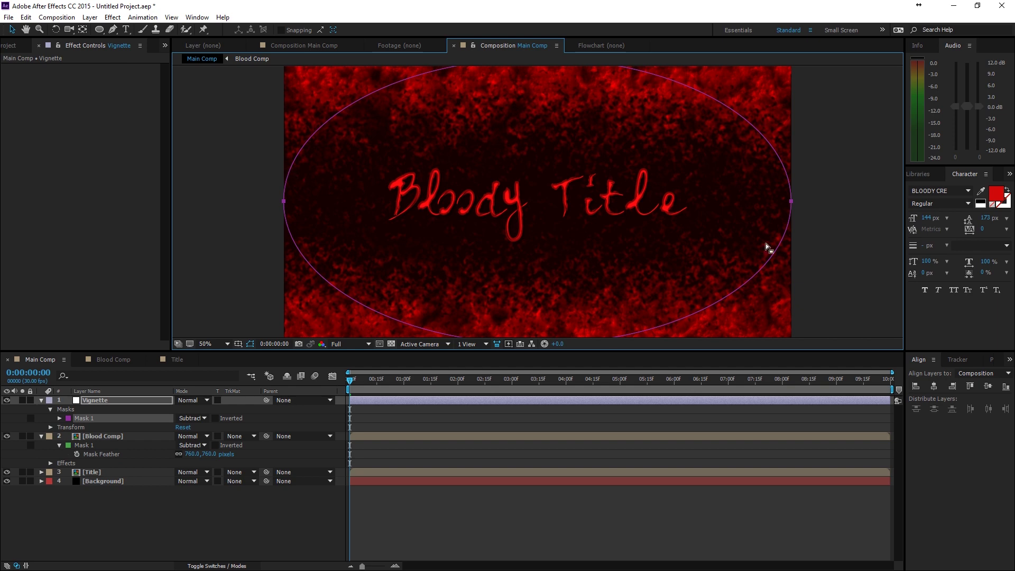
{"action": "key", "text": "f"}
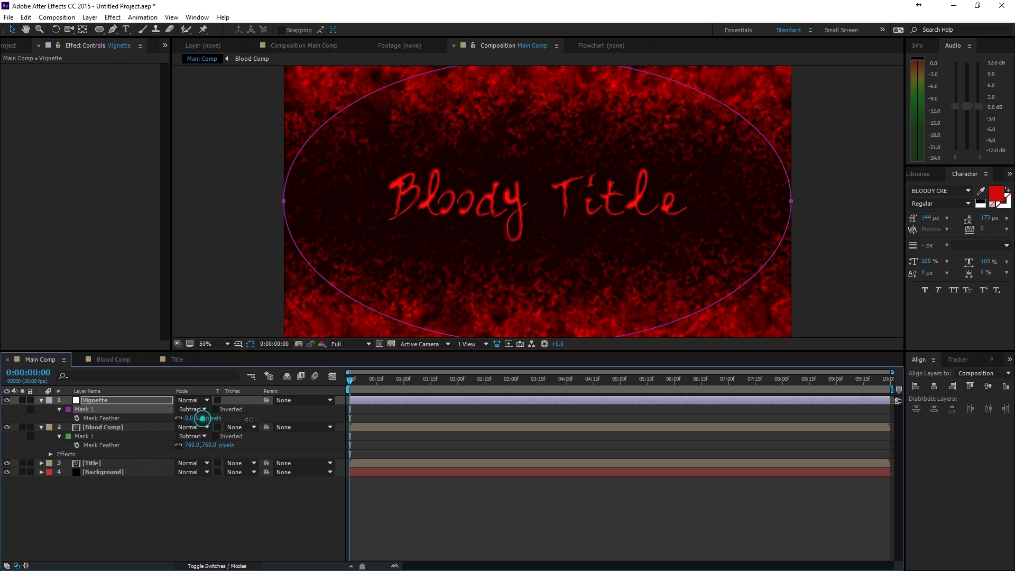
{"action": "left_click_drag", "start_coordinate": [193, 417], "coordinate": [364, 415]}
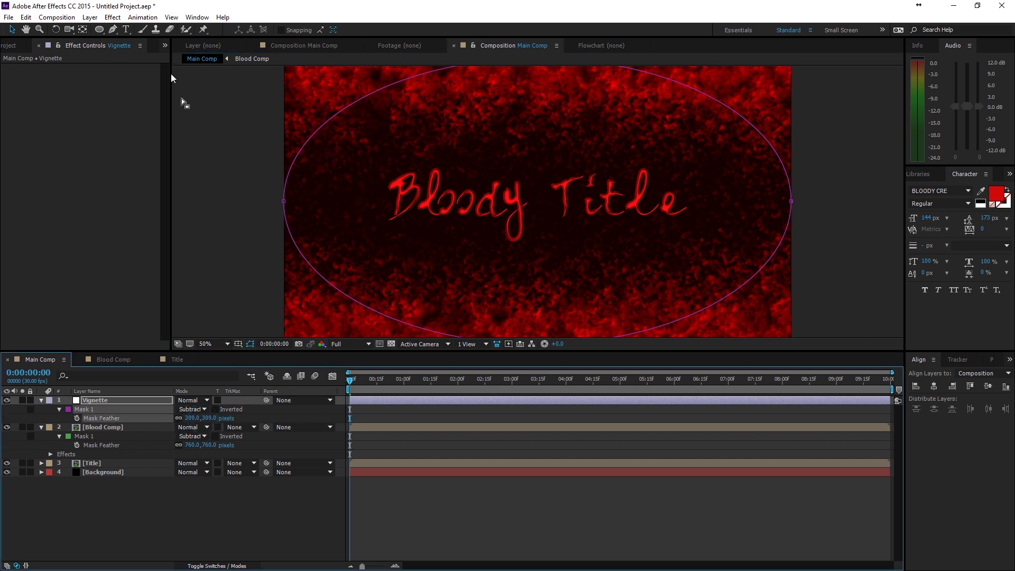
Apply Curves to the Vignette layer, pull the RGB curve's midpoint down to darken the edges, and compare with the layer hidden
{"action": "left_click", "coordinate": [112, 17]}
{"action": "mouse_move", "coordinate": [77, 131]}
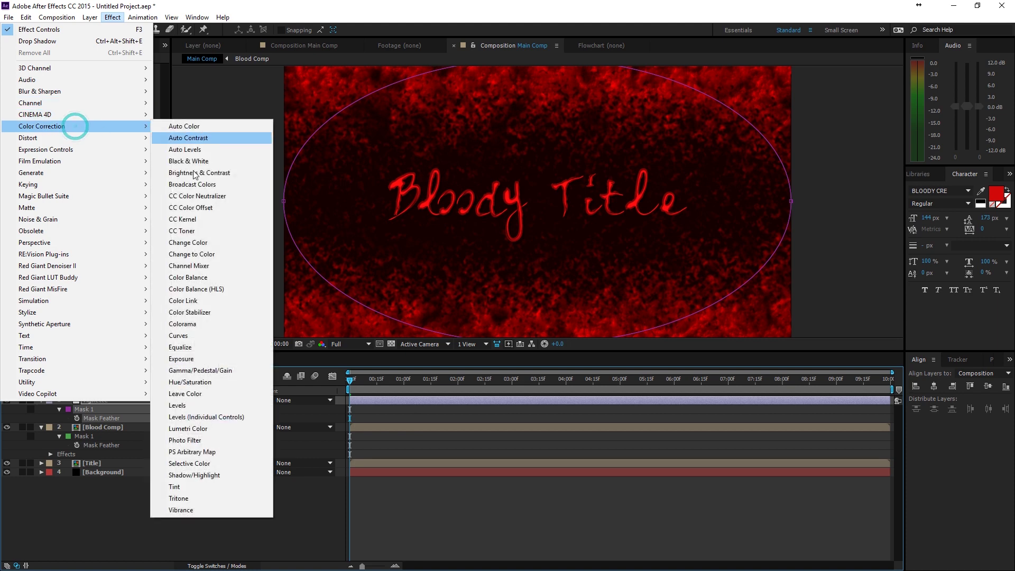
{"action": "left_click", "coordinate": [179, 334]}
{"action": "left_click_drag", "start_coordinate": [83, 187], "coordinate": [95, 205]}
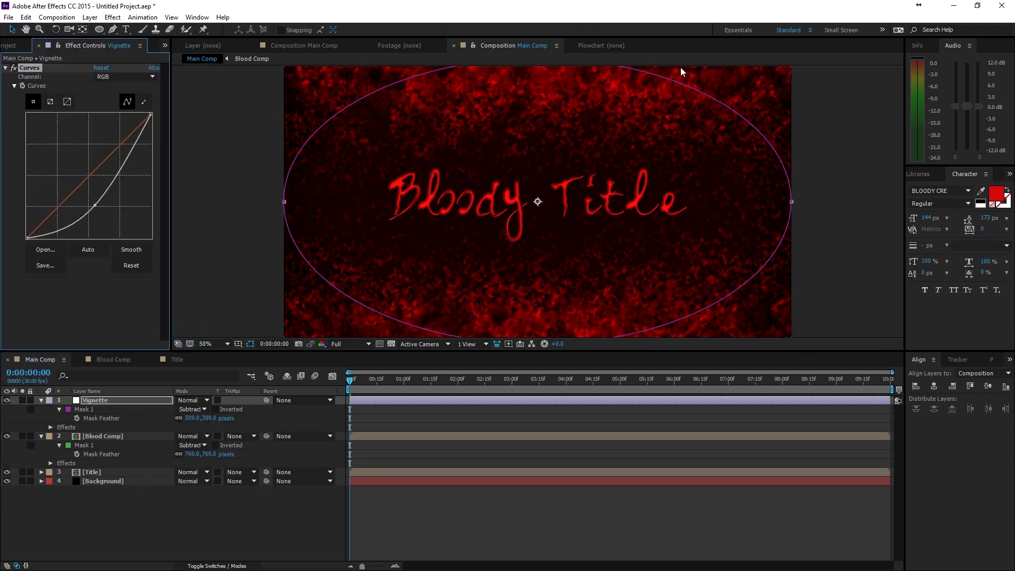
{"action": "left_click", "coordinate": [448, 424]}
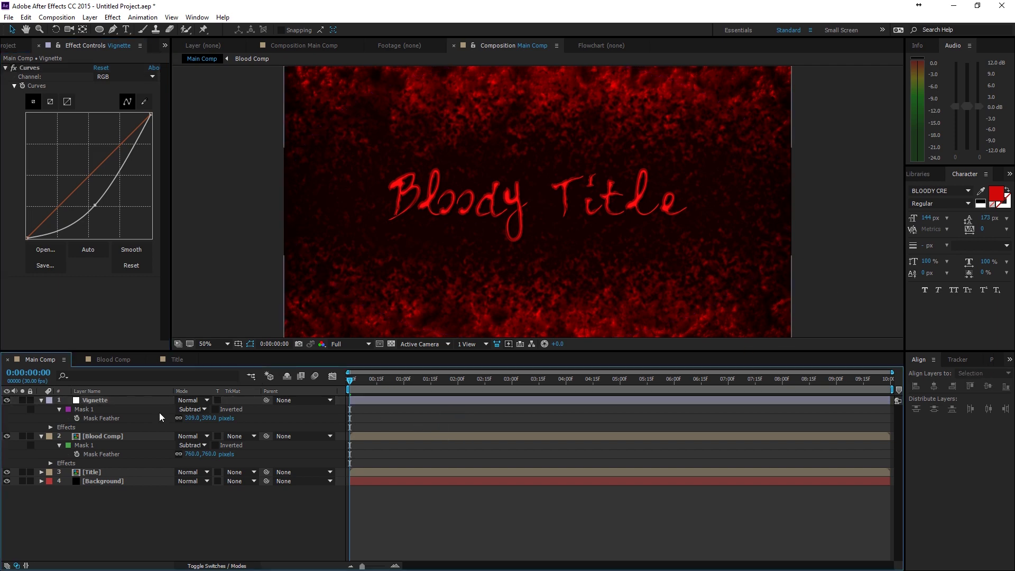
{"action": "left_click", "coordinate": [8, 401]}
{"action": "left_click", "coordinate": [8, 400]}
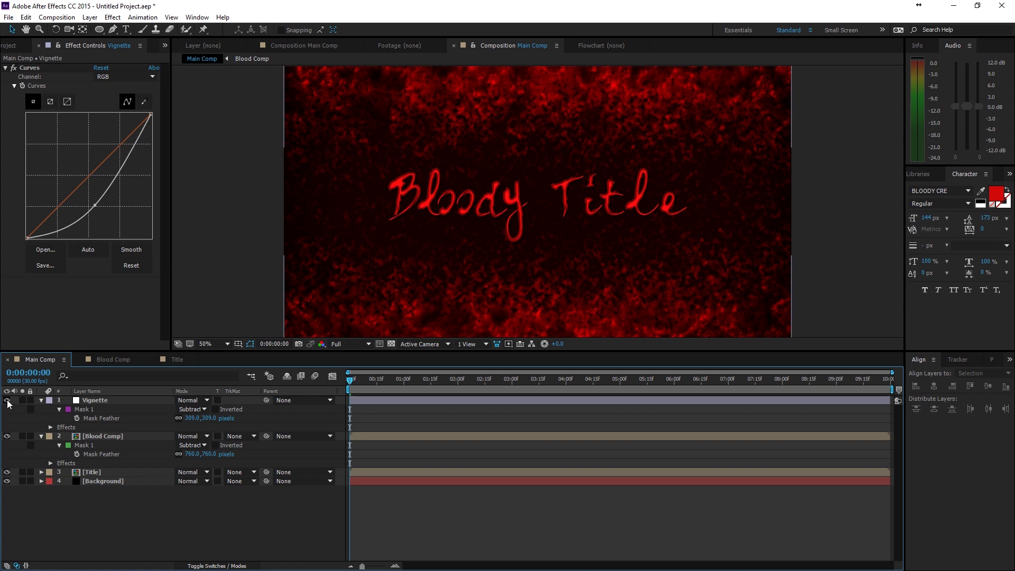
Add another adjustment layer above all the others and rename it Final Grade
{"action": "right_click", "coordinate": [237, 535]}
{"action": "mouse_move", "coordinate": [269, 429]}
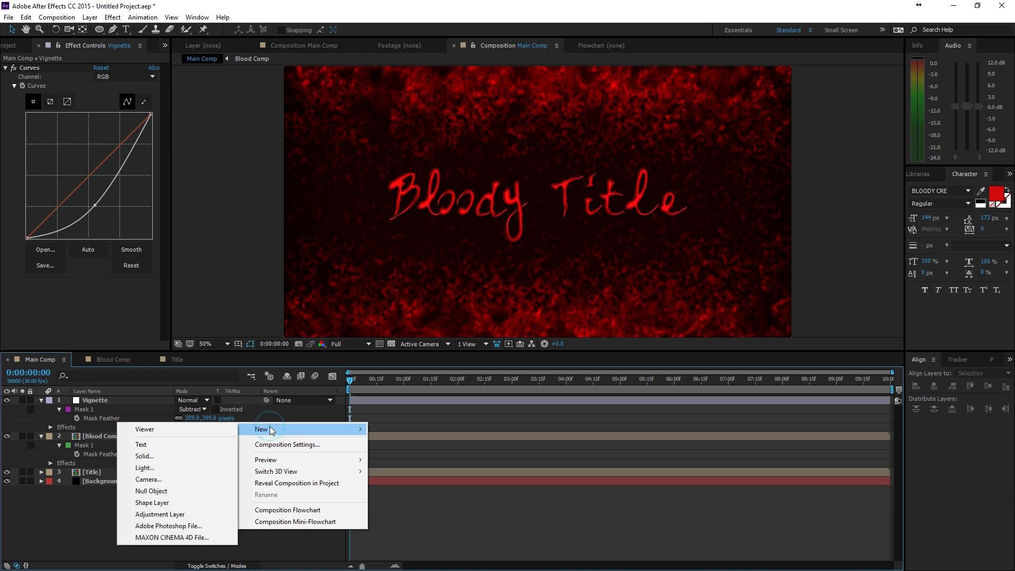
{"action": "left_click", "coordinate": [189, 512]}
{"action": "key", "text": "Return"}
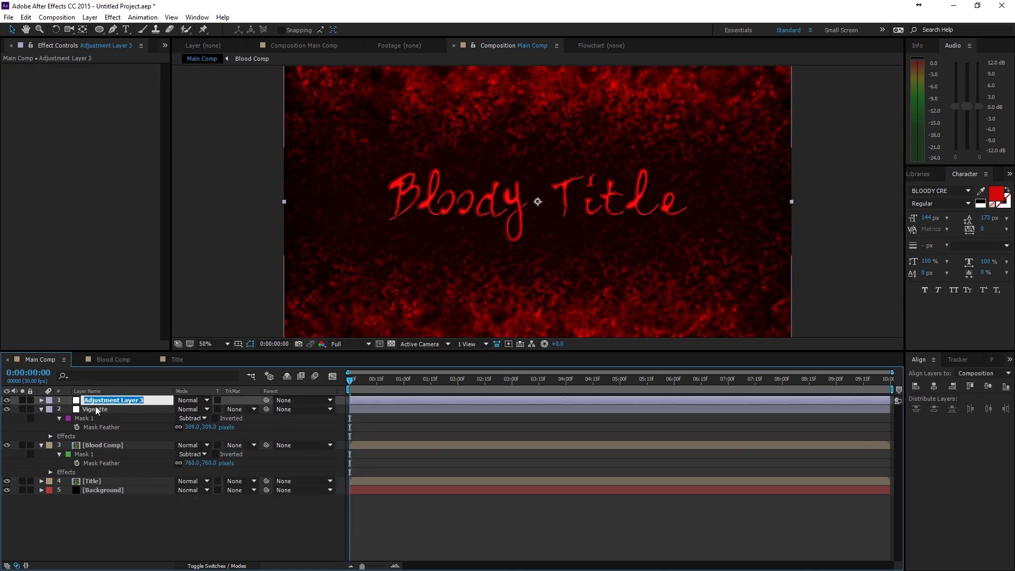
{"action": "type", "text": "Final Grade"}
{"action": "key", "text": "Return"}
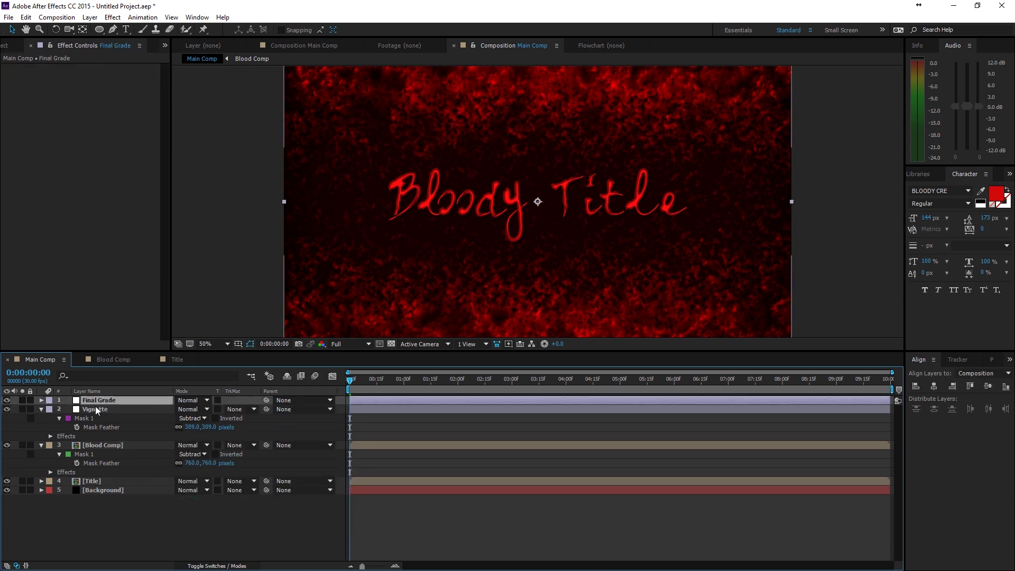
Apply a Tint effect to the Final Grade layer and reduce its Amount to Tint for a slight desaturation
{"action": "left_click", "coordinate": [112, 17]}
{"action": "mouse_move", "coordinate": [81, 128]}
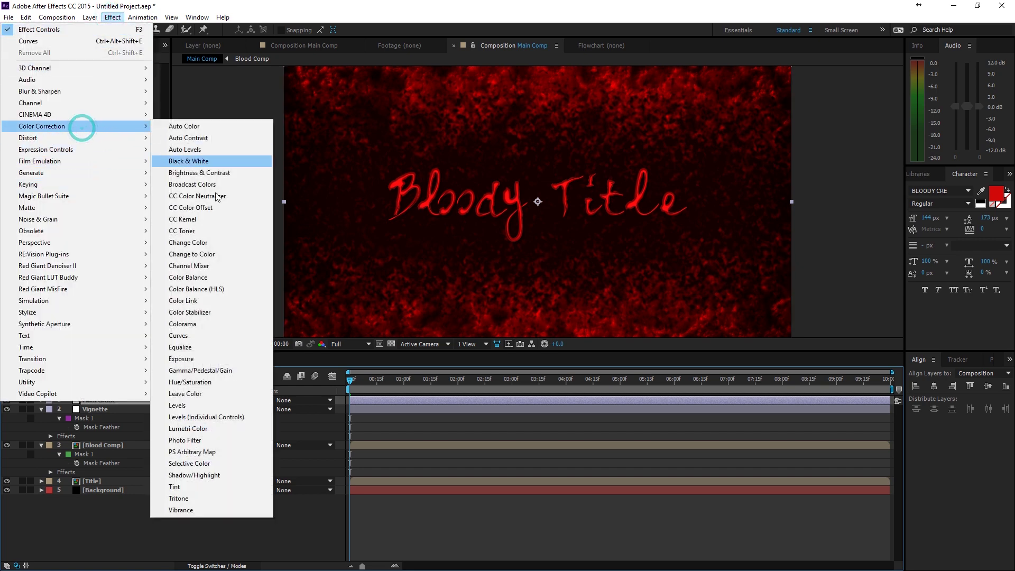
{"action": "left_click", "coordinate": [187, 487]}
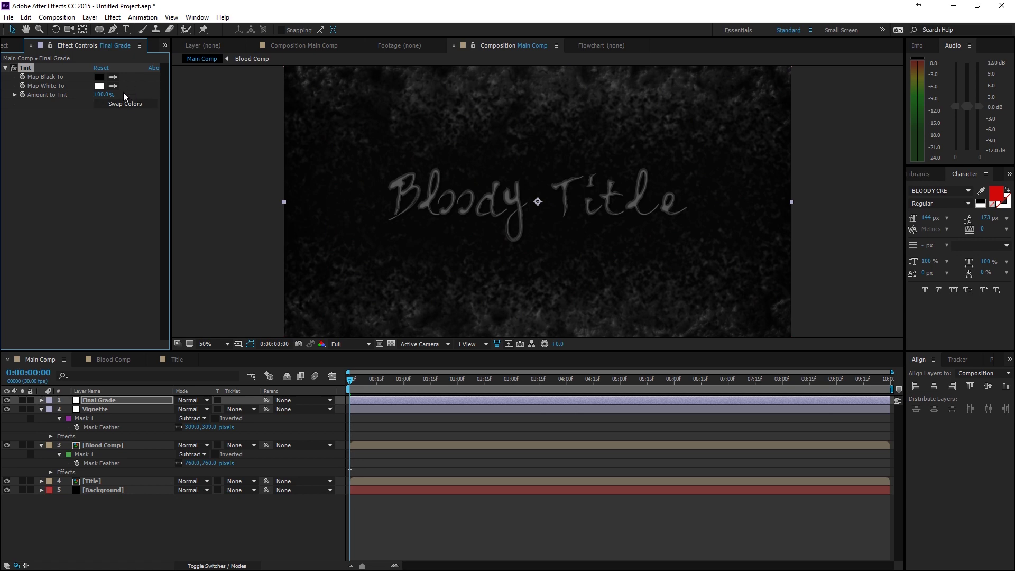
{"action": "left_click", "coordinate": [105, 95]}
Apply Curves to the Final Grade layer and bend the RGB curve into a gentle S with darker shadows and brighter highlights
{"action": "left_click", "coordinate": [113, 17]}
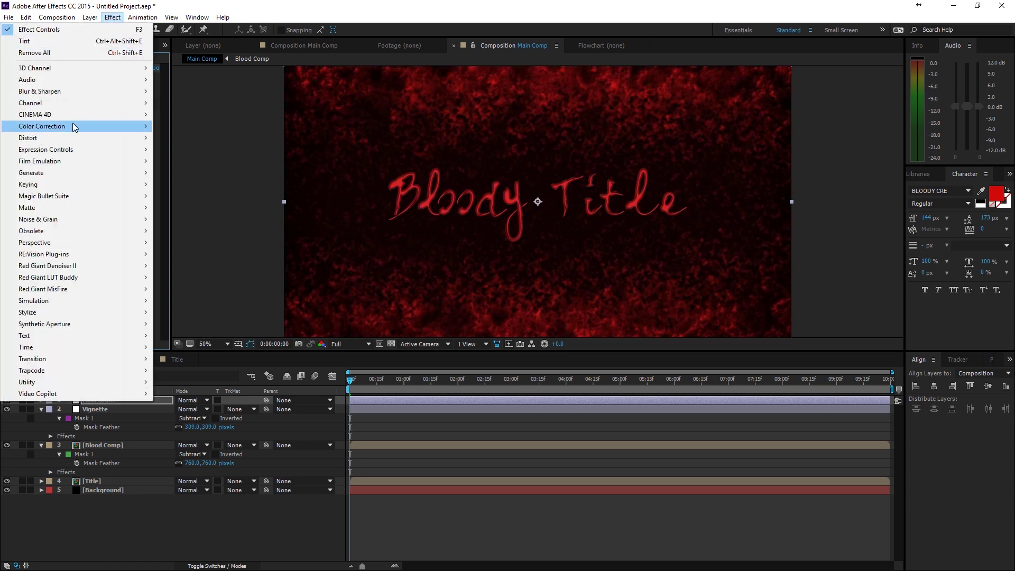
{"action": "mouse_move", "coordinate": [72, 122]}
{"action": "left_click", "coordinate": [187, 334]}
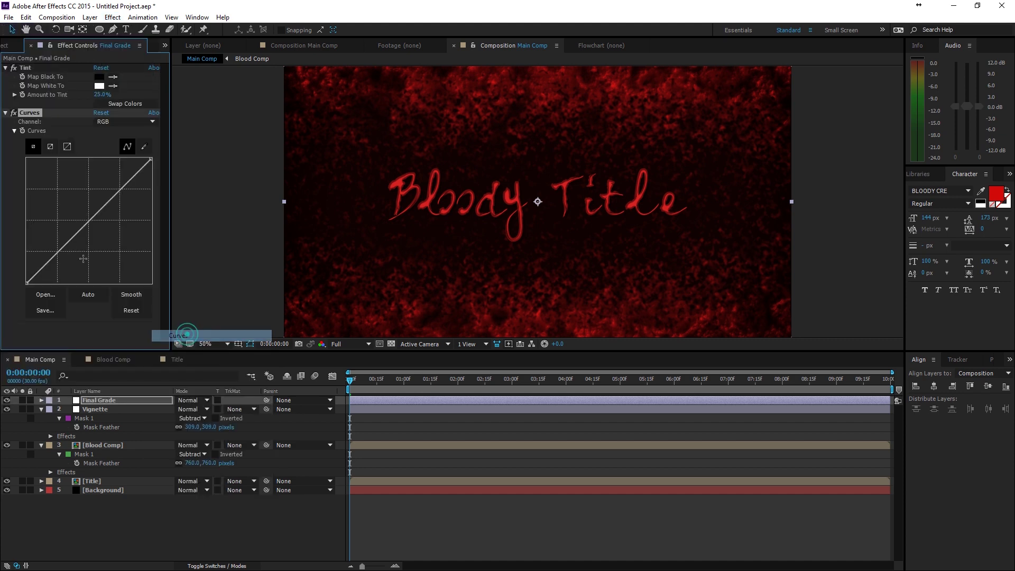
{"action": "left_click", "coordinate": [61, 258]}
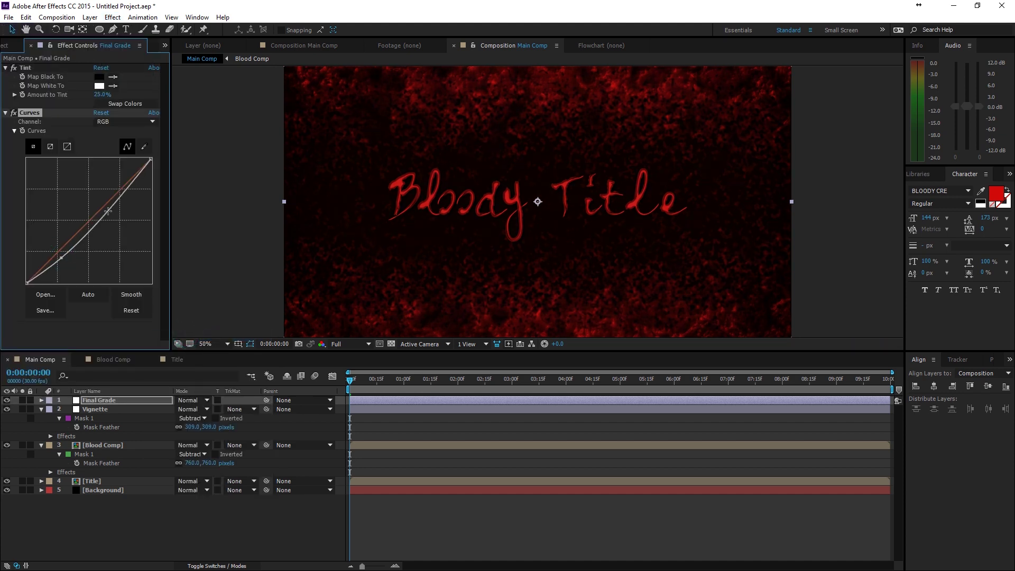
{"action": "left_click_drag", "start_coordinate": [108, 211], "coordinate": [107, 198]}
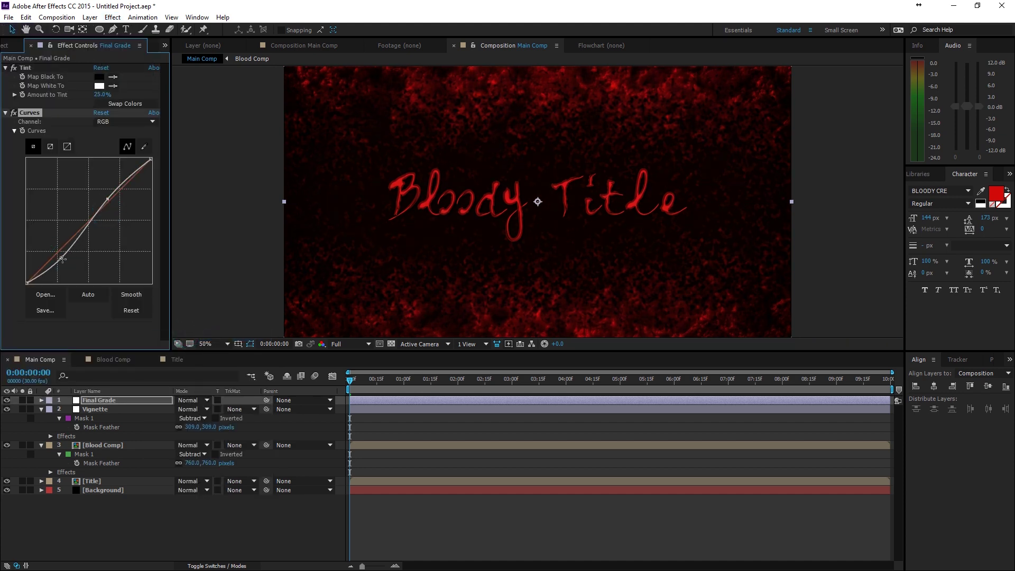
{"action": "left_click_drag", "start_coordinate": [62, 258], "coordinate": [61, 257]}
{"action": "left_click", "coordinate": [108, 200]}
{"action": "left_click", "coordinate": [125, 123]}
{"action": "left_click", "coordinate": [126, 151]}
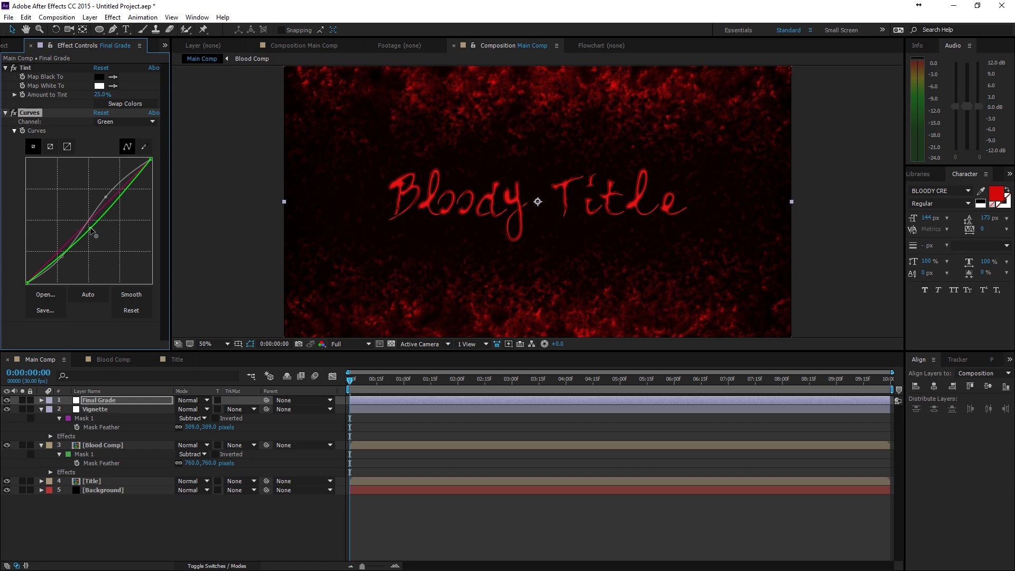
{"action": "left_click_drag", "start_coordinate": [89, 224], "coordinate": [249, 206]}
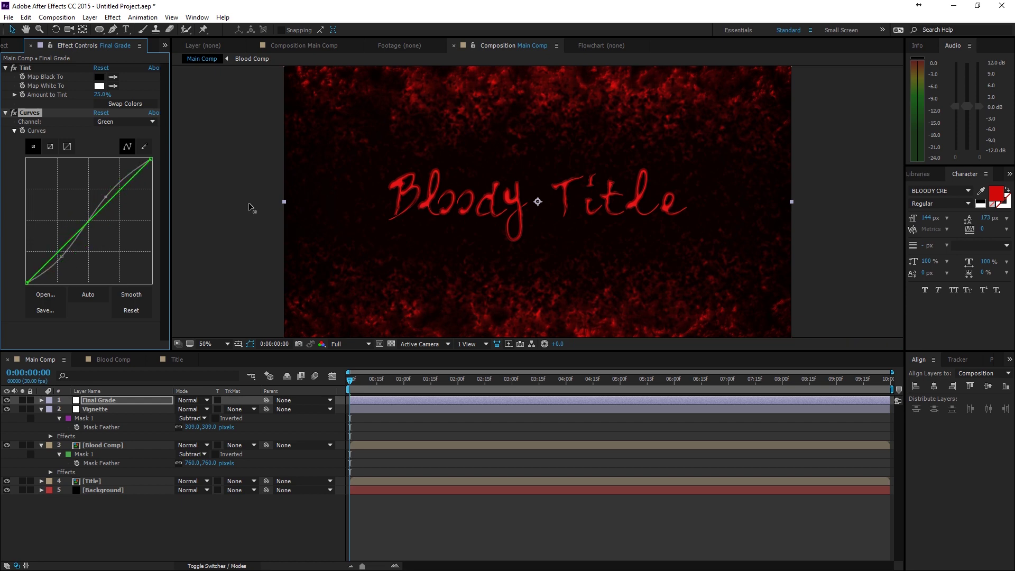
Raise the black point of the Blue channel slightly in the Final Grade Curves to tint the shadows blue
{"action": "left_click", "coordinate": [144, 125]}
{"action": "left_click", "coordinate": [127, 167]}
{"action": "left_click_drag", "start_coordinate": [25, 282], "coordinate": [25, 279]}
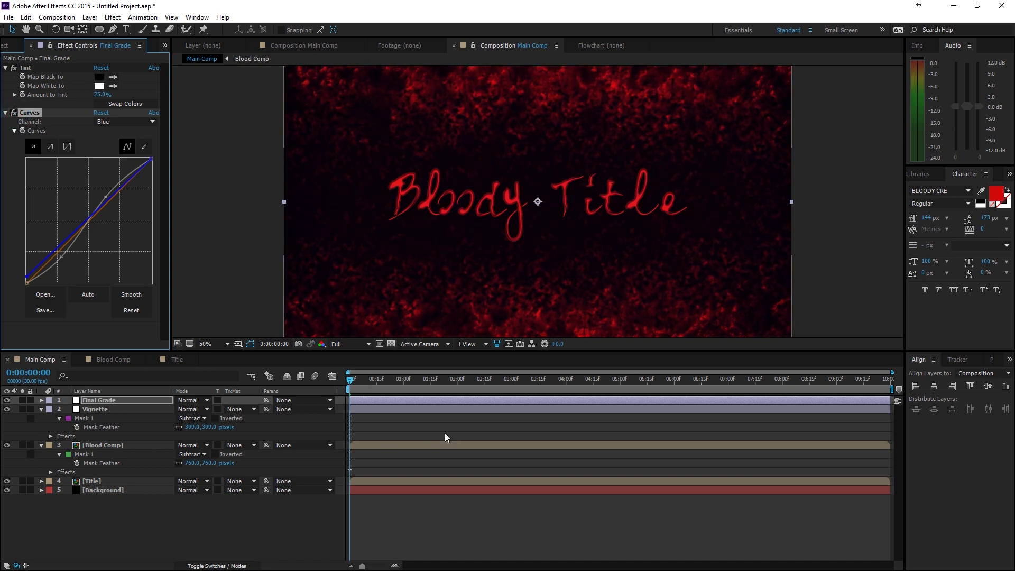
{"action": "left_click", "coordinate": [421, 432]}
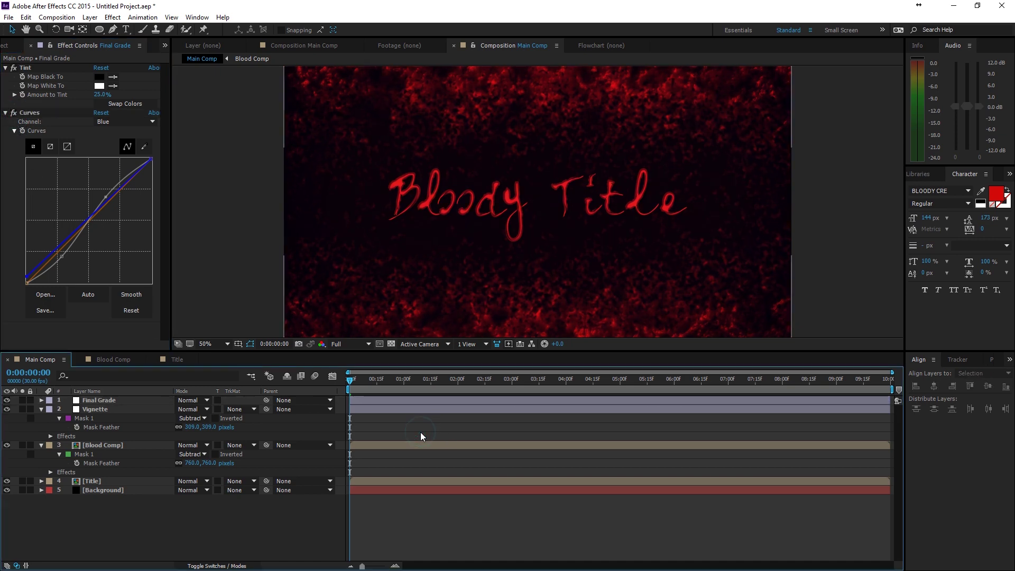
Apply the Linear Wipe effect to the Title layer and set its Wipe Angle to -90°
{"action": "left_click", "coordinate": [107, 445]}
{"action": "left_click", "coordinate": [103, 481]}
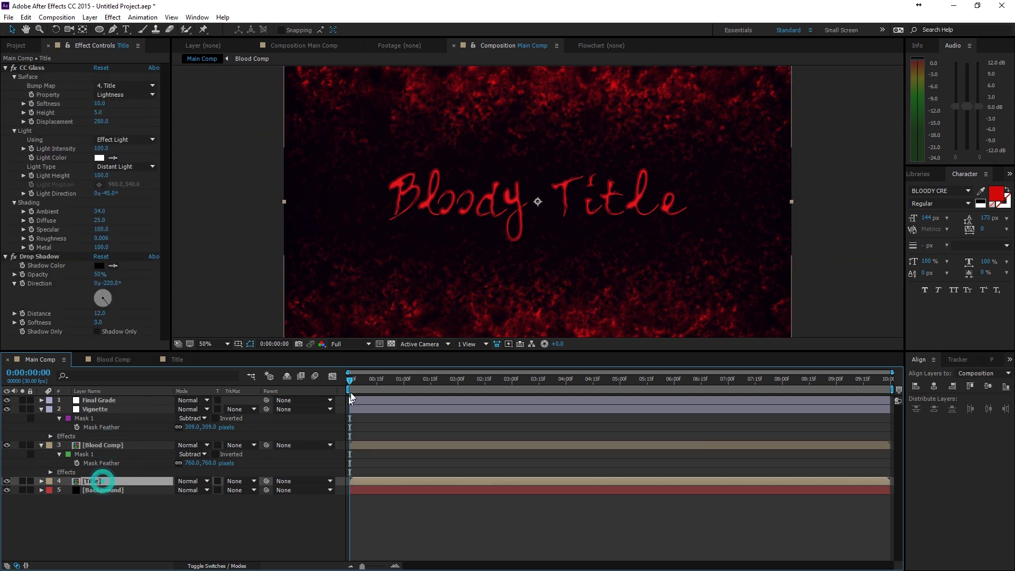
{"action": "left_click_drag", "start_coordinate": [350, 380], "coordinate": [458, 388]}
{"action": "key", "text": "Home"}
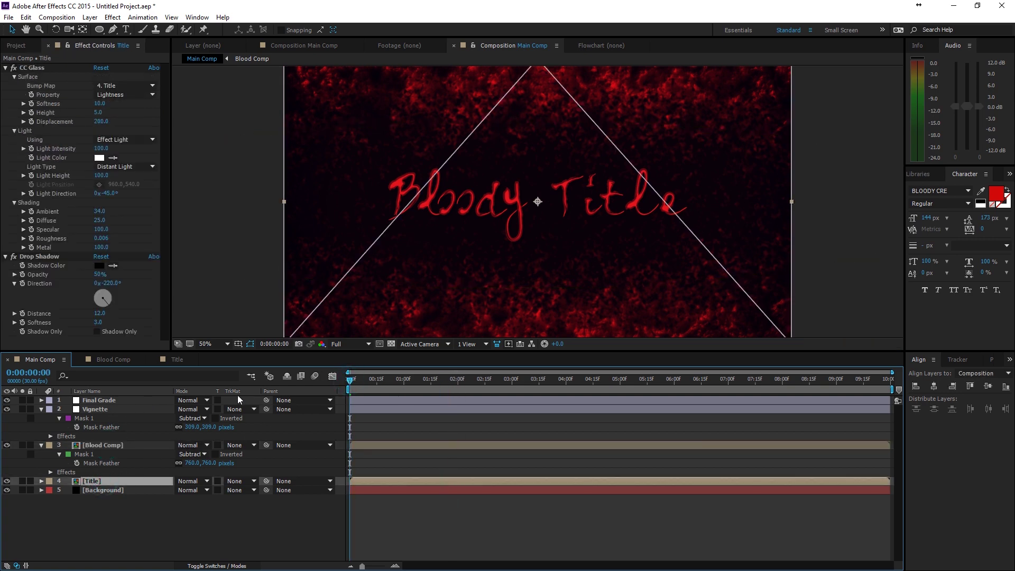
{"action": "left_click", "coordinate": [918, 174]}
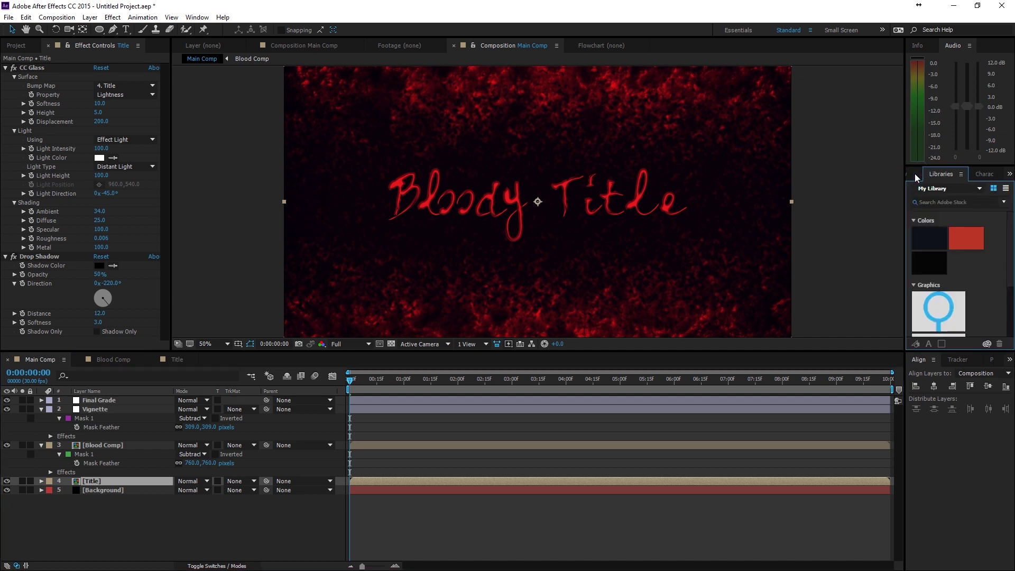
{"action": "left_click", "coordinate": [915, 173]}
{"action": "left_click", "coordinate": [941, 188]}
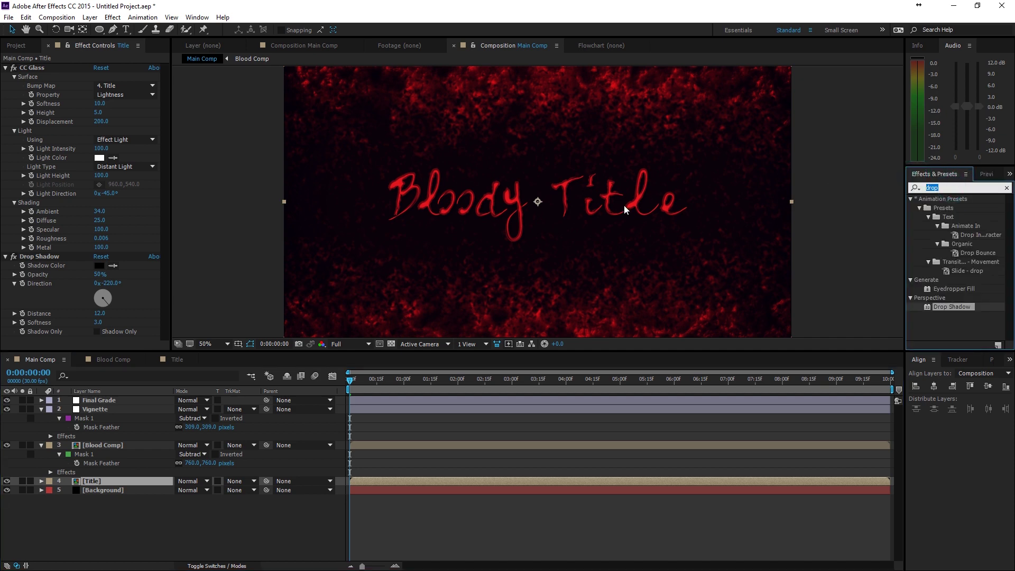
{"action": "type", "text": "linear"}
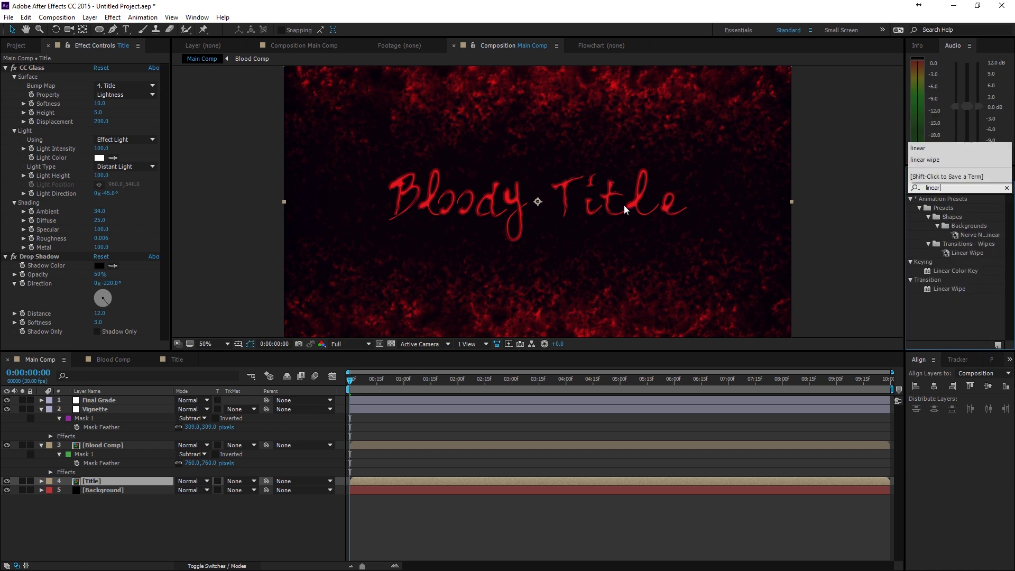
{"action": "left_click_drag", "start_coordinate": [936, 288], "coordinate": [126, 484]}
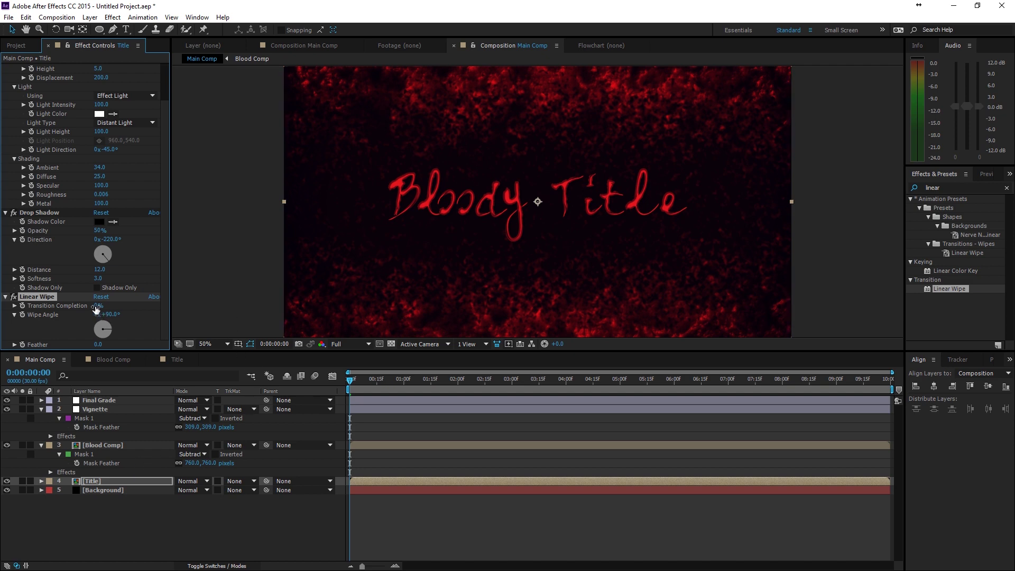
{"action": "left_click_drag", "start_coordinate": [98, 306], "coordinate": [142, 314]}
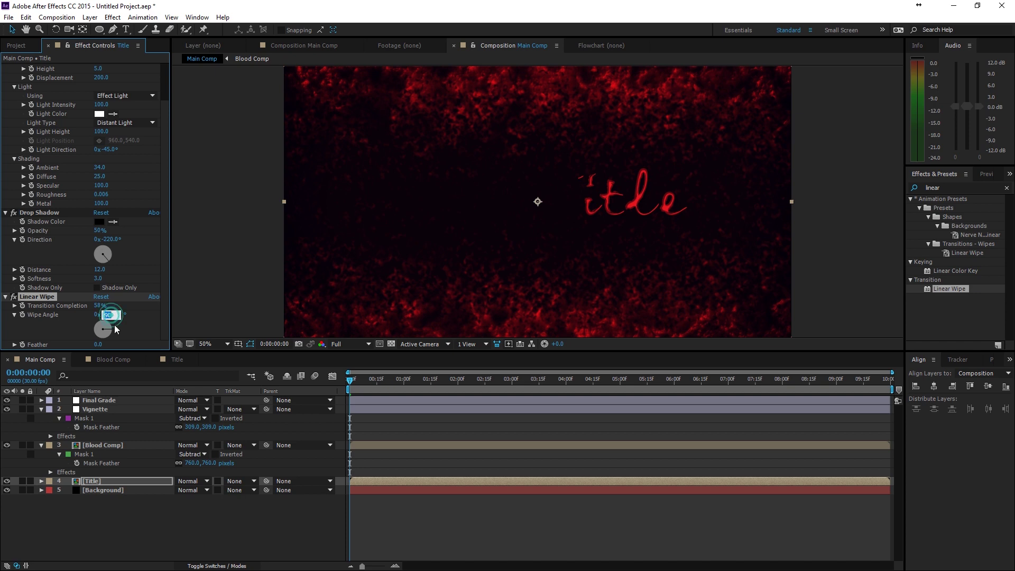
{"action": "type", "text": "-90.0"}
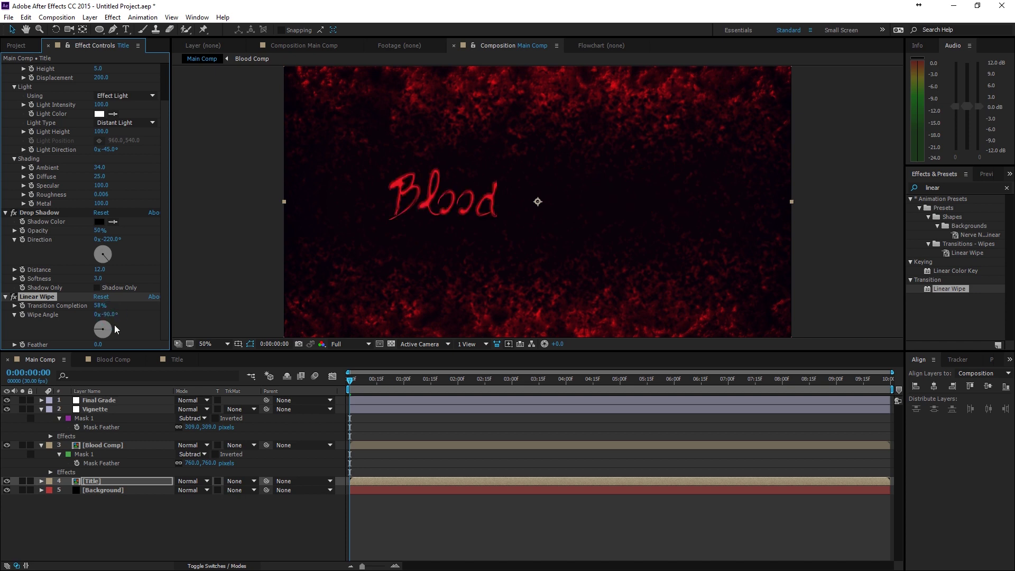
Keyframe the Title's Linear Wipe Transition Completion from 100% at the first frame to 0% at 2 seconds
{"action": "left_click_drag", "start_coordinate": [98, 308], "coordinate": [195, 310]}
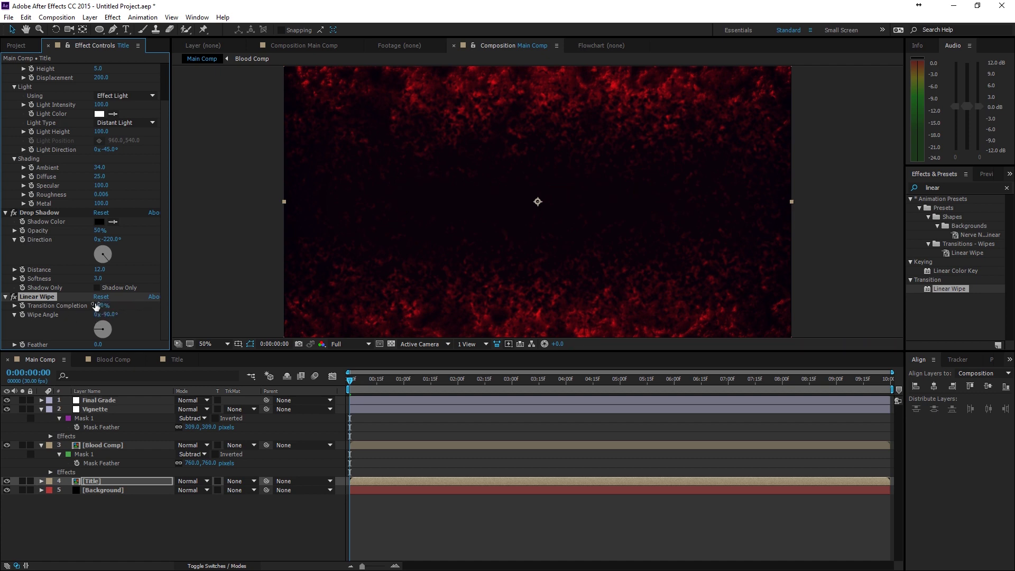
{"action": "left_click", "coordinate": [22, 305]}
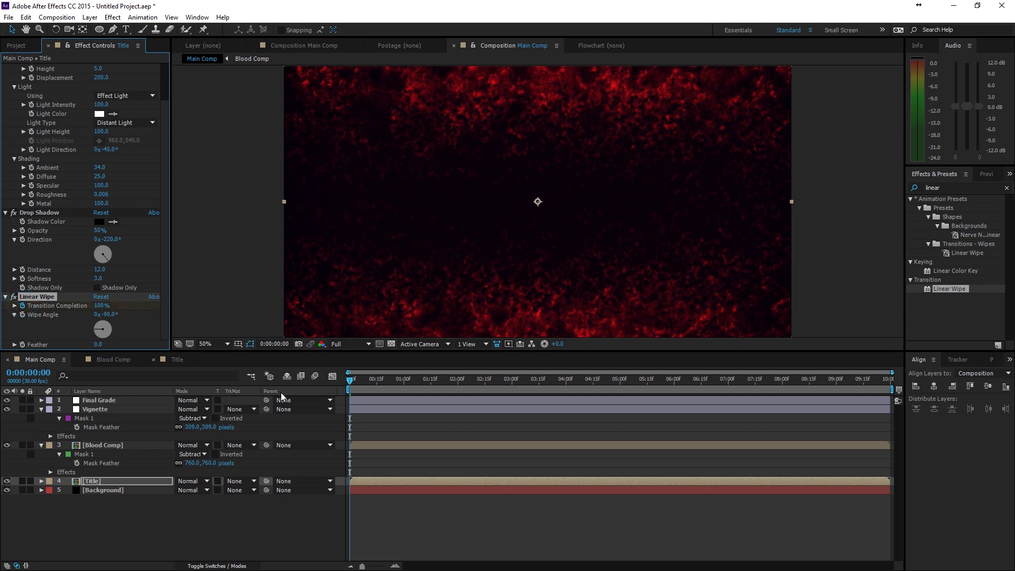
{"action": "left_click", "coordinate": [458, 379]}
{"action": "left_click_drag", "start_coordinate": [99, 305], "coordinate": [3, 316]}
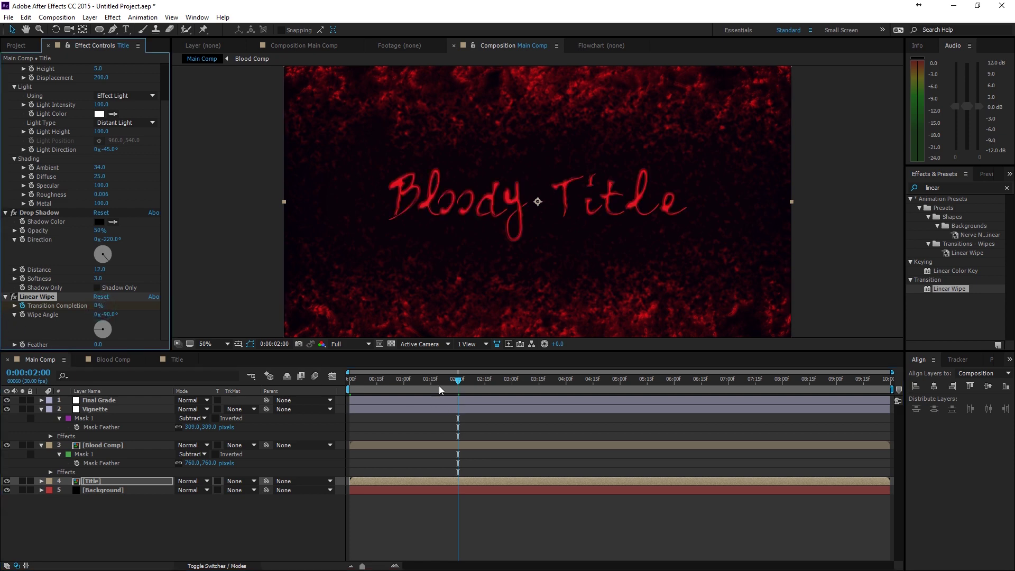
Check partially revealed frames of the title and set the Linear Wipe Feather to 135
{"action": "left_click", "coordinate": [395, 379]}
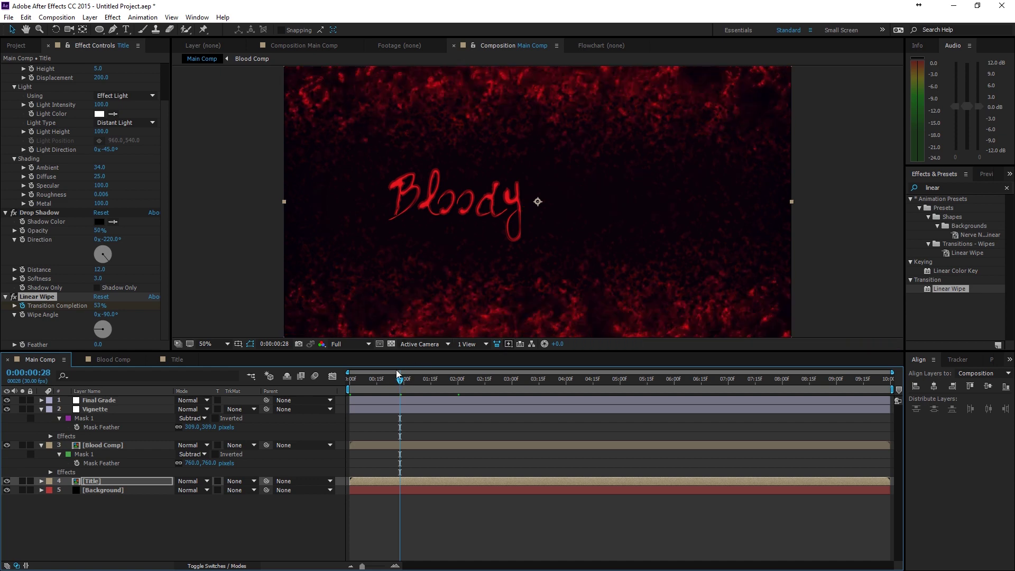
{"action": "left_click", "coordinate": [385, 379]}
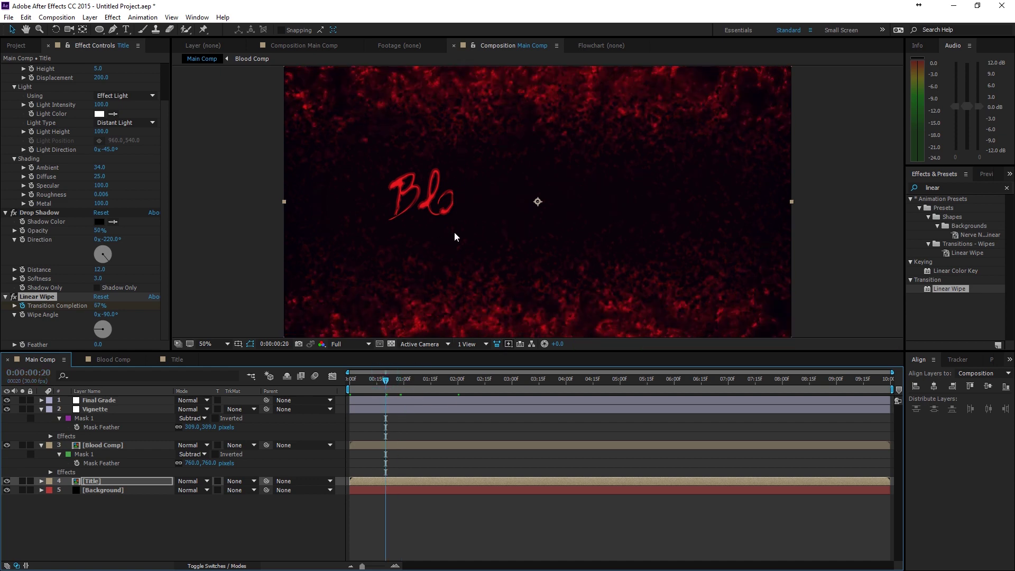
{"action": "left_click", "coordinate": [41, 347]}
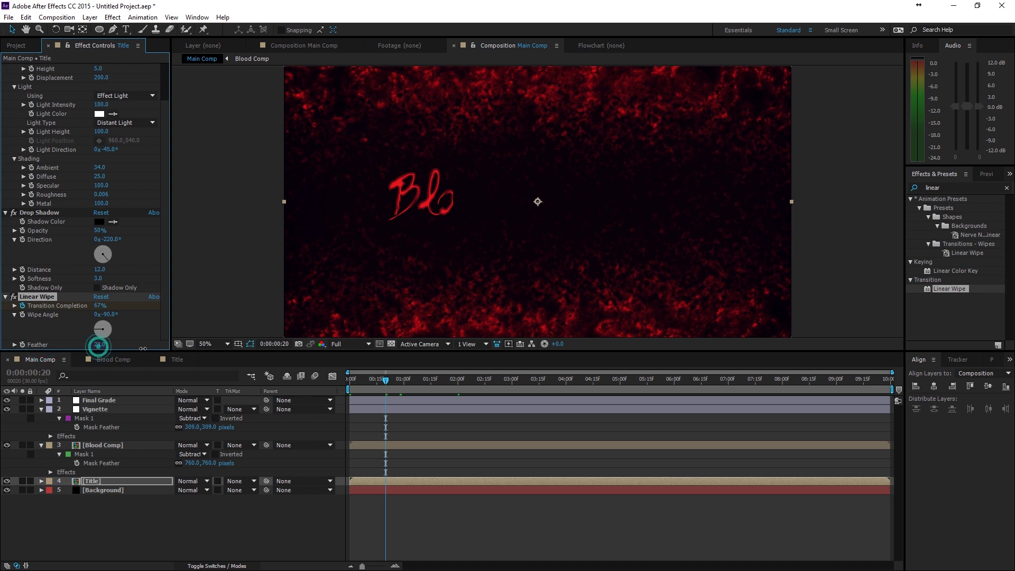
{"action": "left_click_drag", "start_coordinate": [97, 344], "coordinate": [173, 351]}
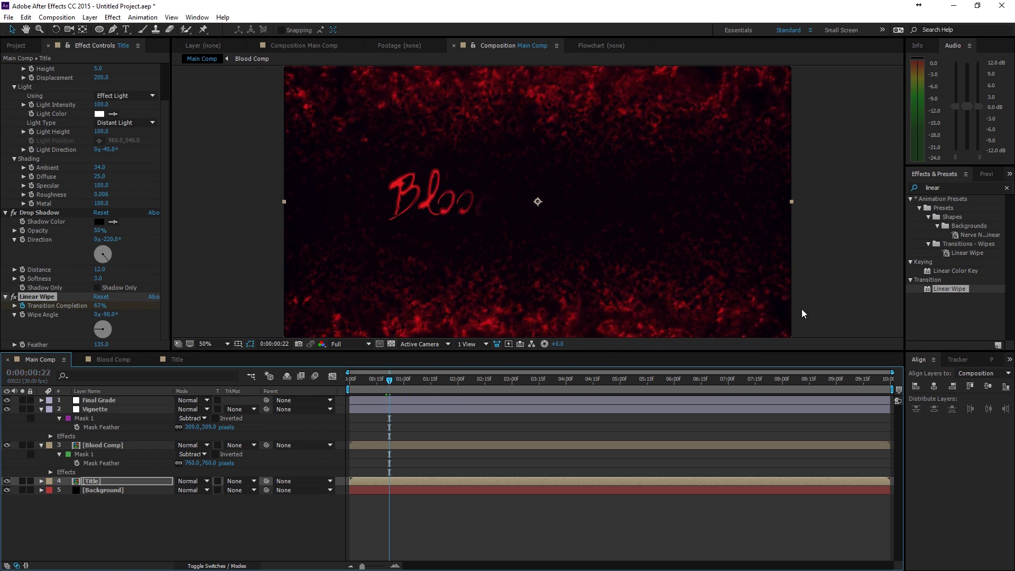
Apply Roughen Edges to the Title layer with Scale 50, Edge Sharpness 0.69 and Complexity 6
{"action": "left_click", "coordinate": [945, 187]}
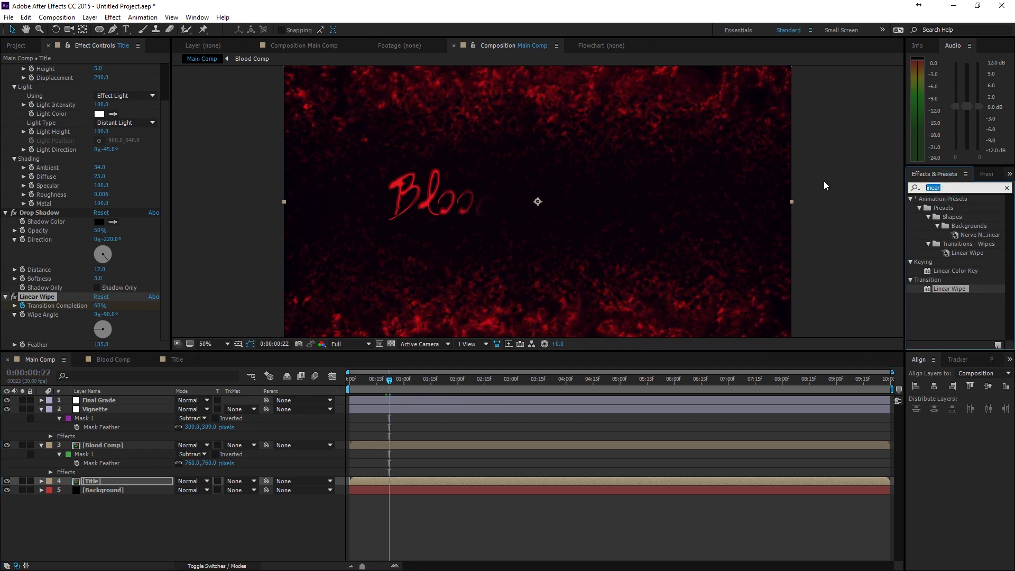
{"action": "type", "text": "rough"}
{"action": "left_click_drag", "start_coordinate": [930, 208], "coordinate": [105, 483]}
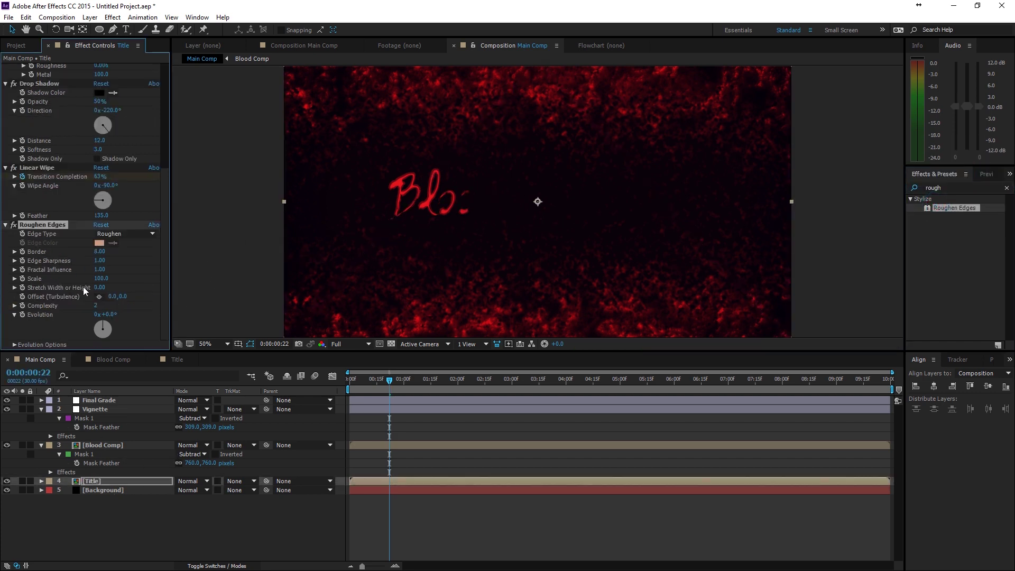
{"action": "left_click", "coordinate": [99, 278]}
{"action": "left_click_drag", "start_coordinate": [92, 278], "coordinate": [87, 278]}
{"action": "left_click", "coordinate": [100, 278]}
{"action": "type", "text": "50"}
{"action": "key", "text": "Return"}
{"action": "left_click_drag", "start_coordinate": [99, 261], "coordinate": [87, 263]}
Set the Title's Linear Wipe Feather to 268, and its Roughen Edges Scale to 141 and Edge Sharpness to 0.52
{"action": "left_click_drag", "start_coordinate": [99, 215], "coordinate": [182, 222]}
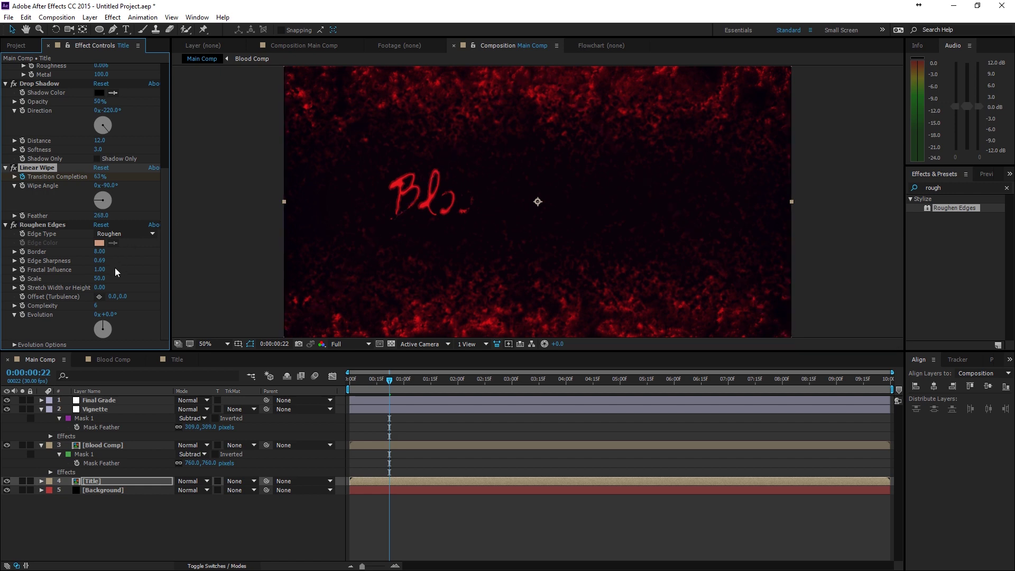
{"action": "left_click_drag", "start_coordinate": [100, 278], "coordinate": [150, 283]}
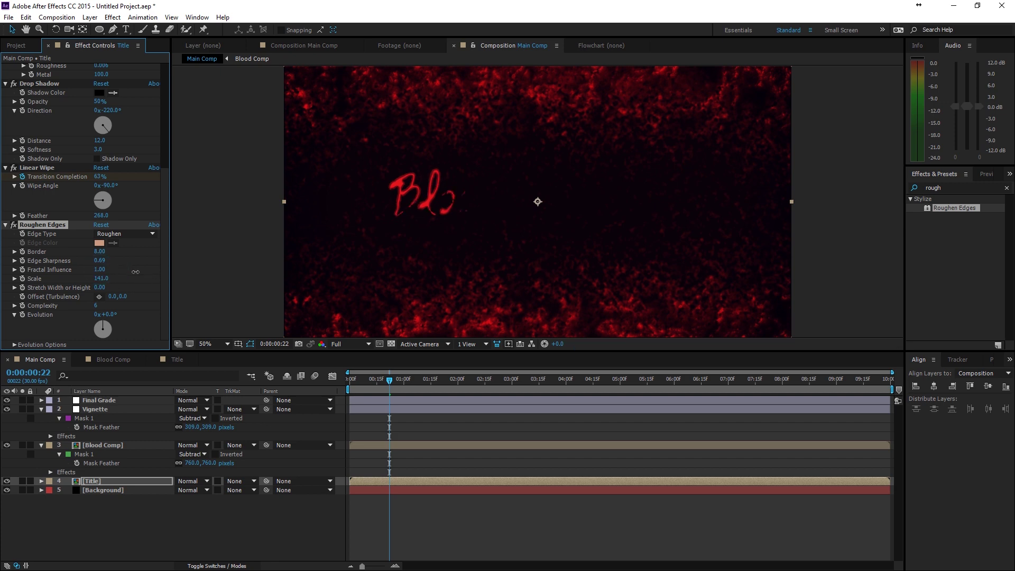
{"action": "left_click_drag", "start_coordinate": [98, 261], "coordinate": [127, 265]}
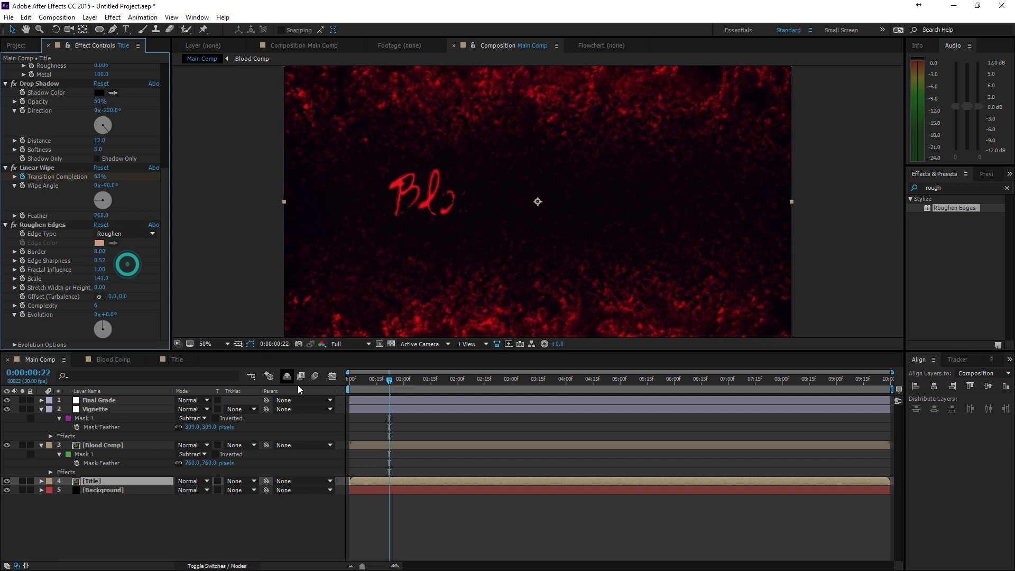
Play back the composition and scrub through the first second to check the title's rough-edged reveal
{"action": "left_click", "coordinate": [405, 435]}
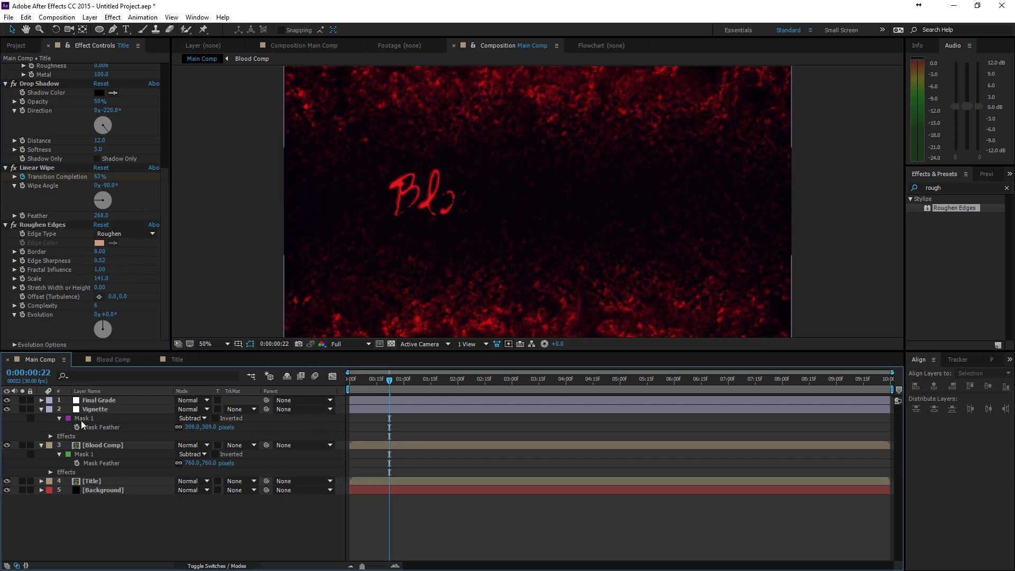
{"action": "key", "text": "space"}
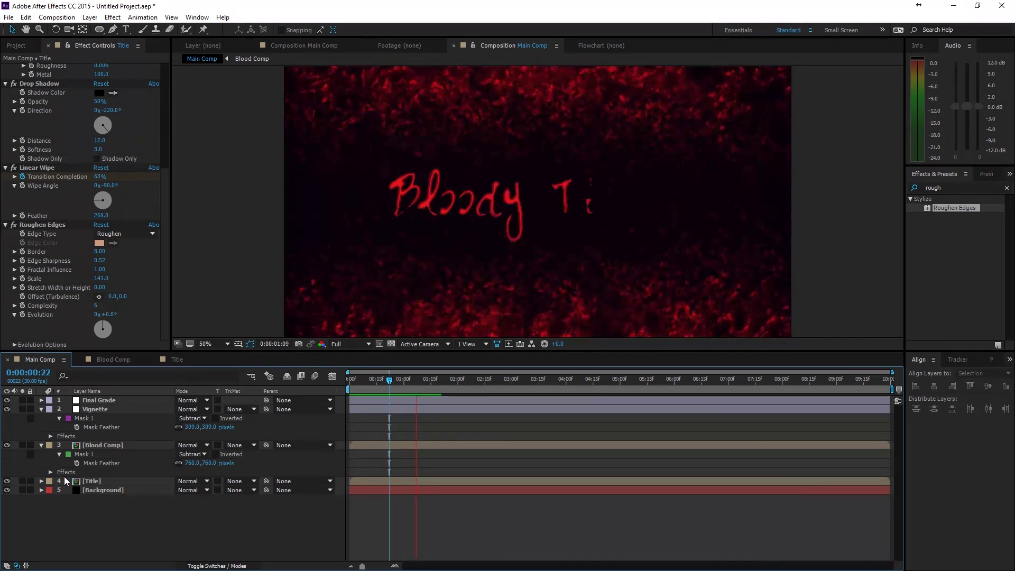
{"action": "left_click", "coordinate": [373, 381]}
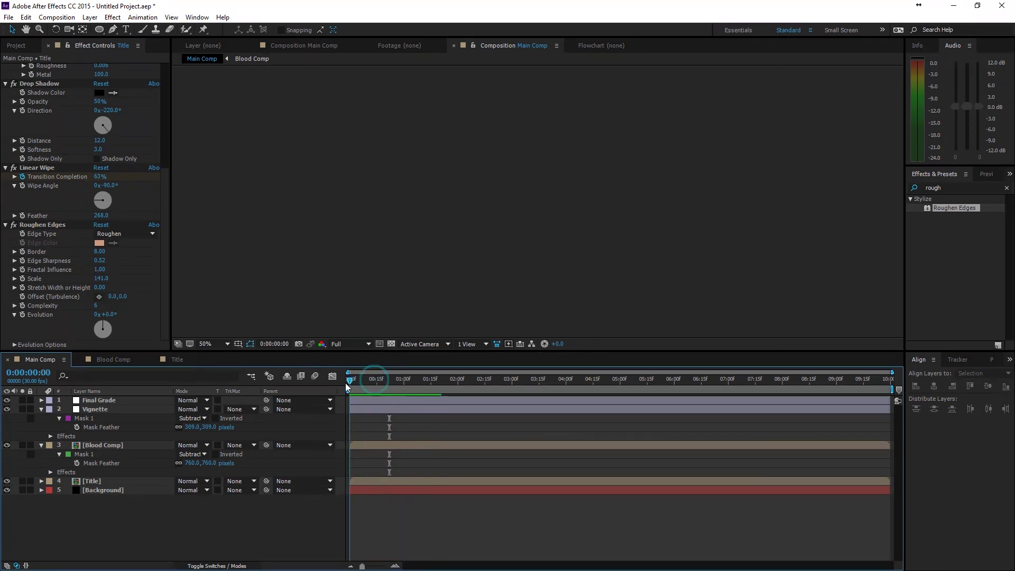
{"action": "left_click_drag", "start_coordinate": [380, 389], "coordinate": [398, 389]}
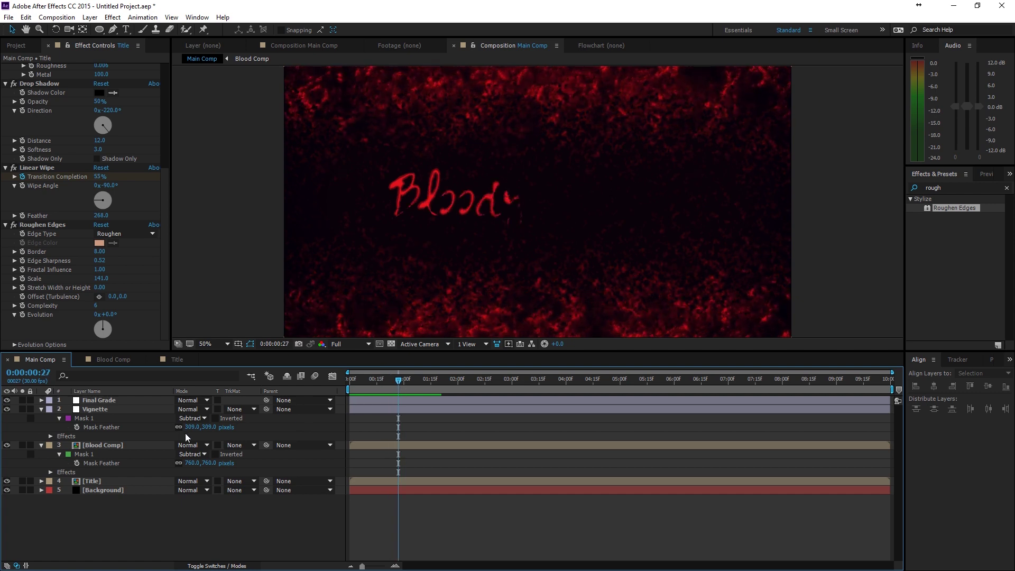
Add the expression time*100 to the Evolution of the Blood Comp layer's Roughen Edges effect
{"action": "left_click", "coordinate": [107, 448]}
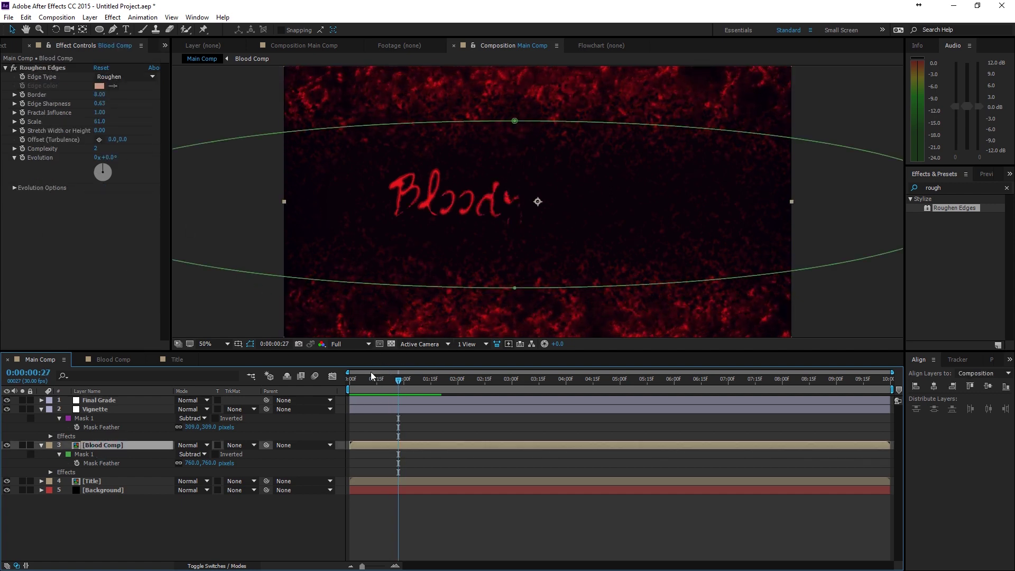
{"action": "left_click_drag", "start_coordinate": [372, 377], "coordinate": [349, 378]}
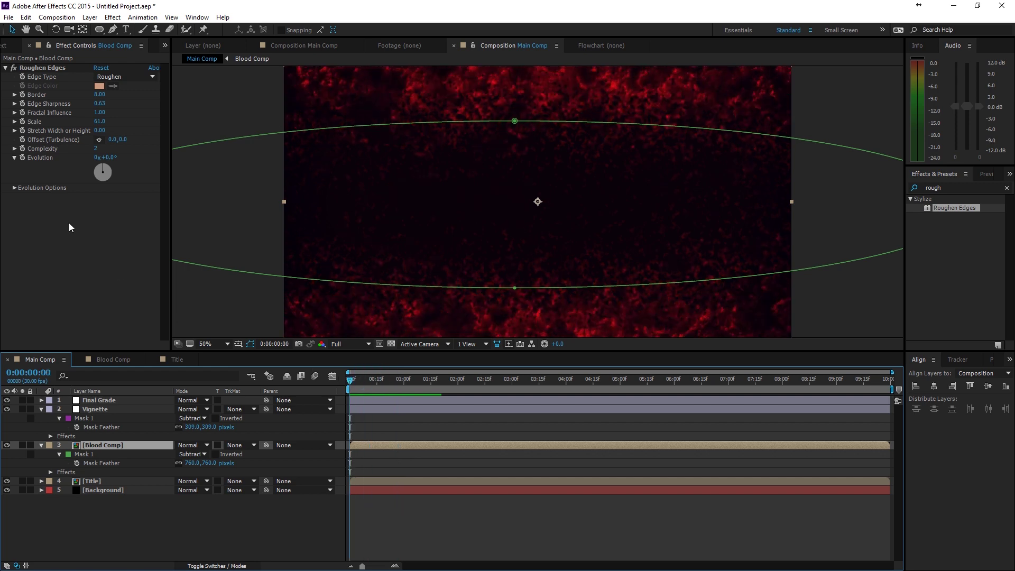
{"action": "left_click", "coordinate": [23, 158], "text": "alt"}
{"action": "type", "text": "time"}
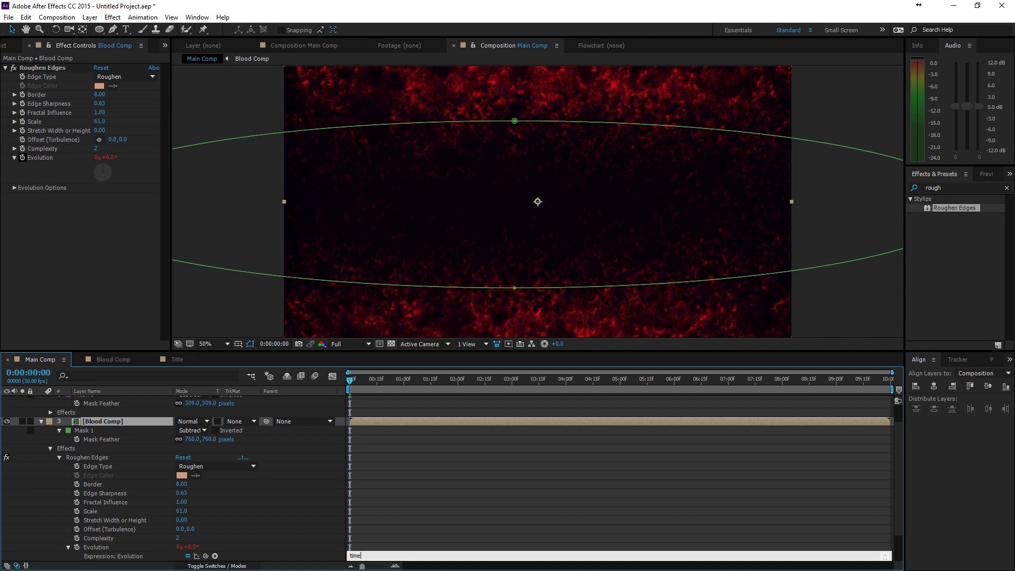
{"action": "type", "text": "*100"}
{"action": "left_click", "coordinate": [24, 162]}
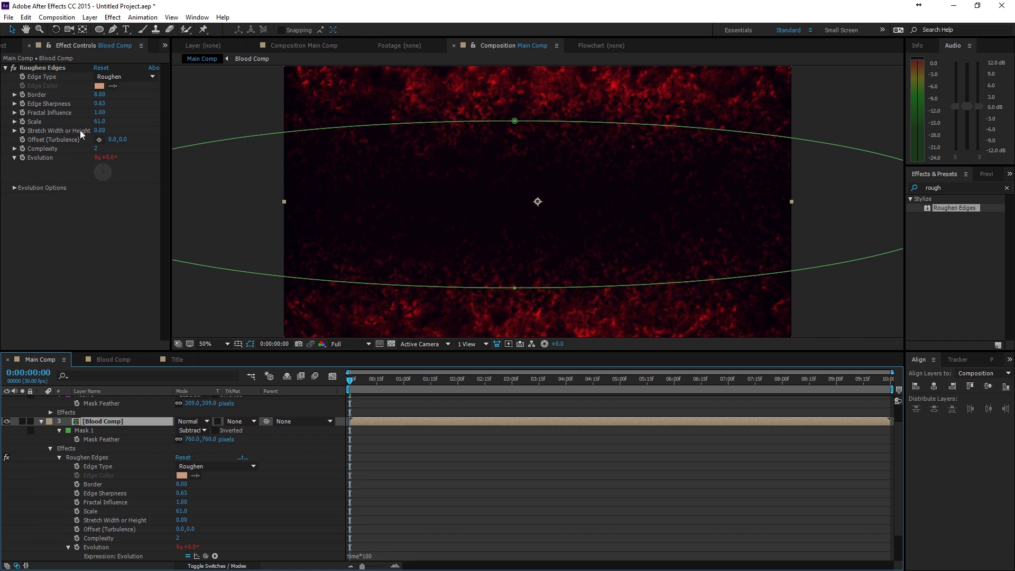
Keyframe Blood Comp's Roughen Edges Offset (Turbulence) from 0.0,0.0 at the first frame to 476.0,0.0 at 0:00:09:29
{"action": "left_click", "coordinate": [22, 139]}
{"action": "left_click_drag", "start_coordinate": [357, 380], "coordinate": [895, 403]}
{"action": "left_click_drag", "start_coordinate": [111, 140], "coordinate": [363, 140]}
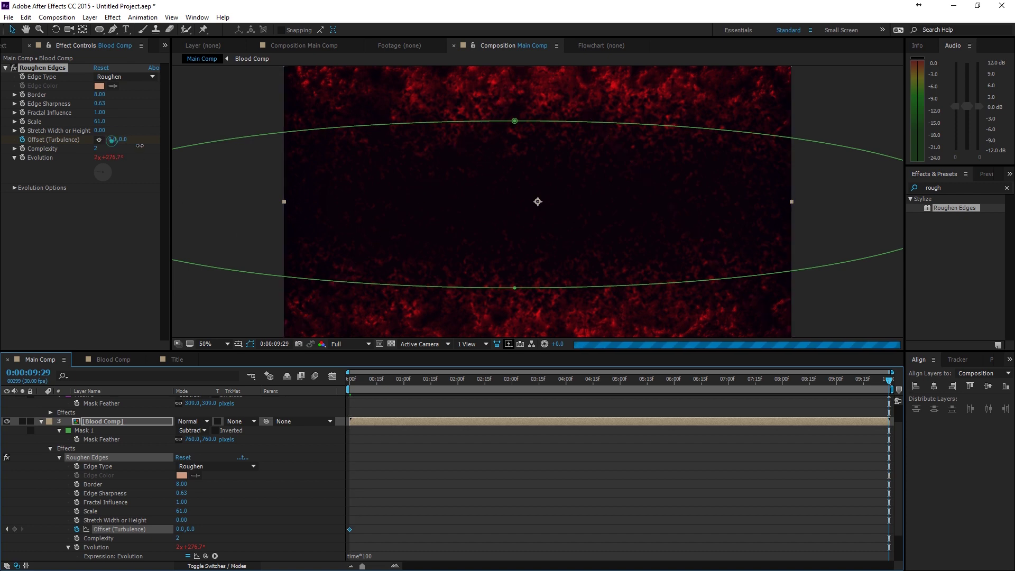
Set the composition preview resolution to Half and collapse the properties of the Blood Comp and Vignette layers
{"action": "left_click", "coordinate": [368, 344]}
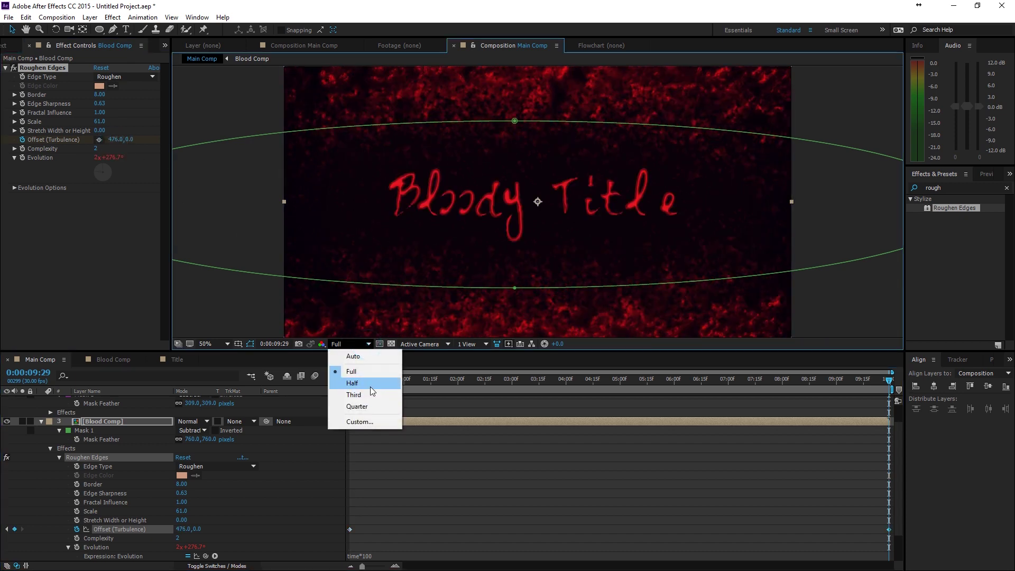
{"action": "left_click", "coordinate": [372, 384]}
{"action": "left_click", "coordinate": [396, 446]}
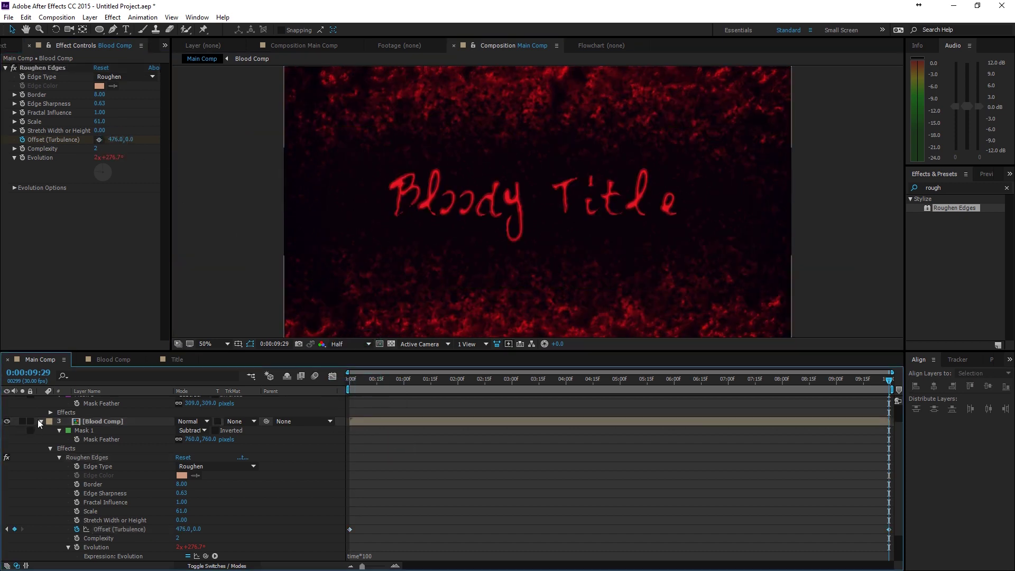
{"action": "left_click", "coordinate": [41, 422]}
{"action": "left_click", "coordinate": [41, 410]}
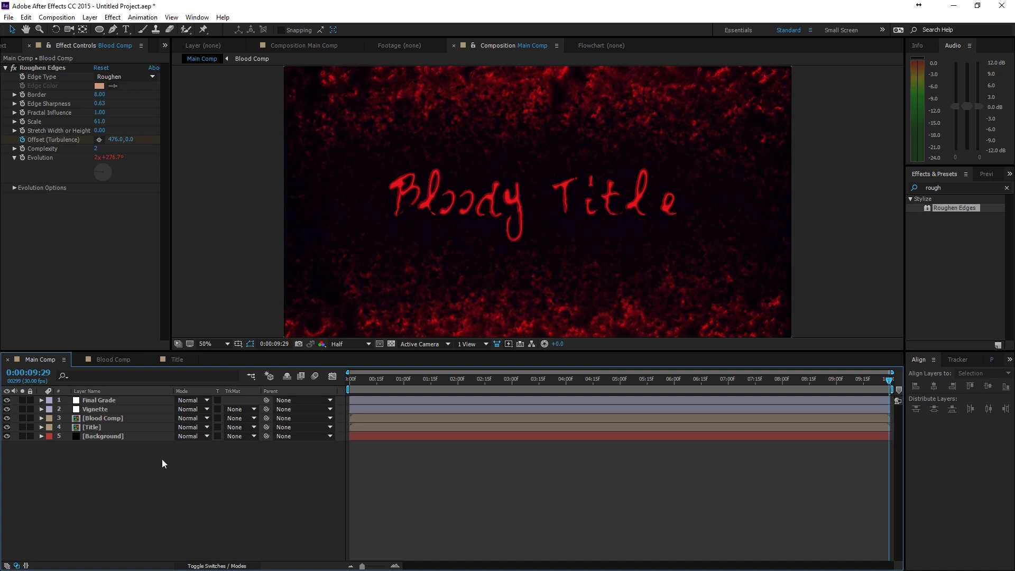
Pre-compose all five Main Comp layers into a new composition named Bloody Sequence, moving all attributes into it
{"action": "right_click", "coordinate": [129, 458]}
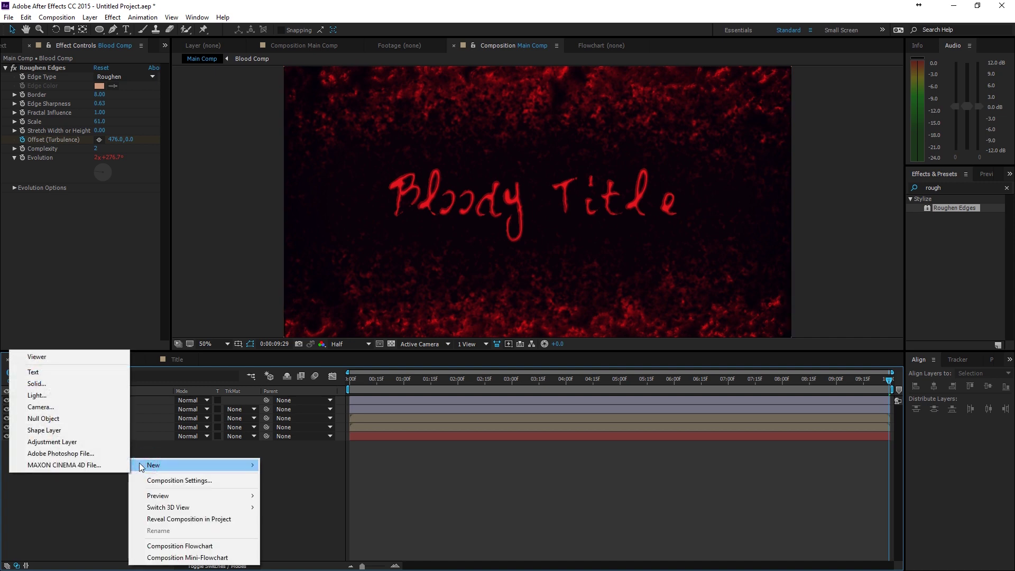
{"action": "left_click", "coordinate": [146, 453]}
{"action": "left_click_drag", "start_coordinate": [88, 450], "coordinate": [117, 398]}
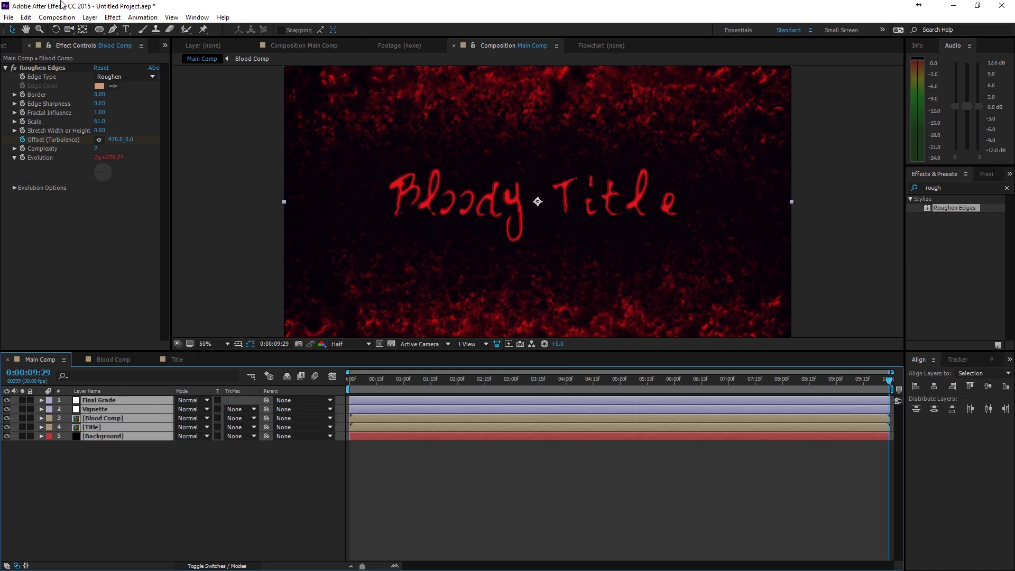
{"action": "left_click", "coordinate": [90, 17]}
{"action": "left_click", "coordinate": [74, 414]}
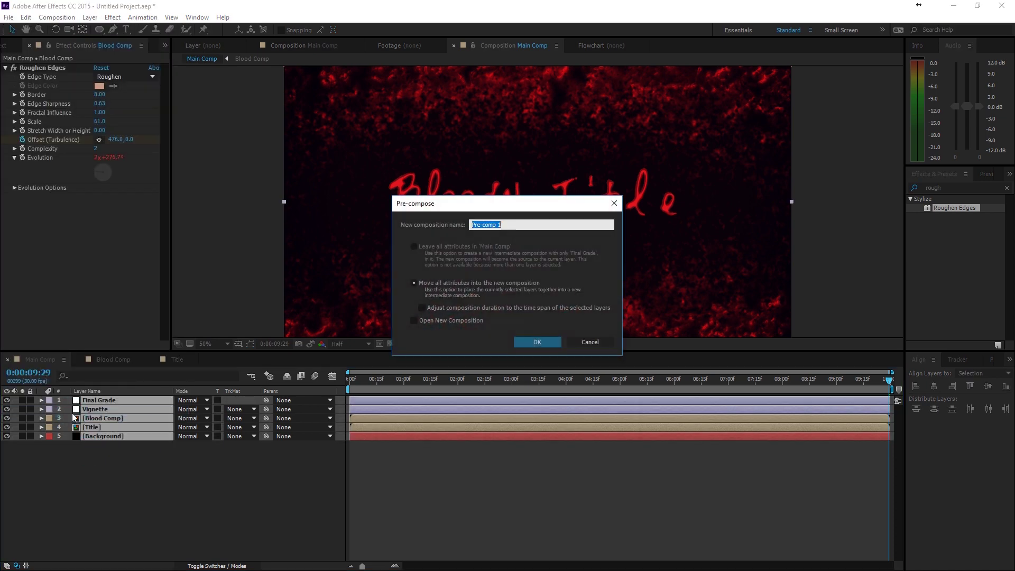
{"action": "type", "text": "Bloody Sequence"}
{"action": "key", "text": "Return"}
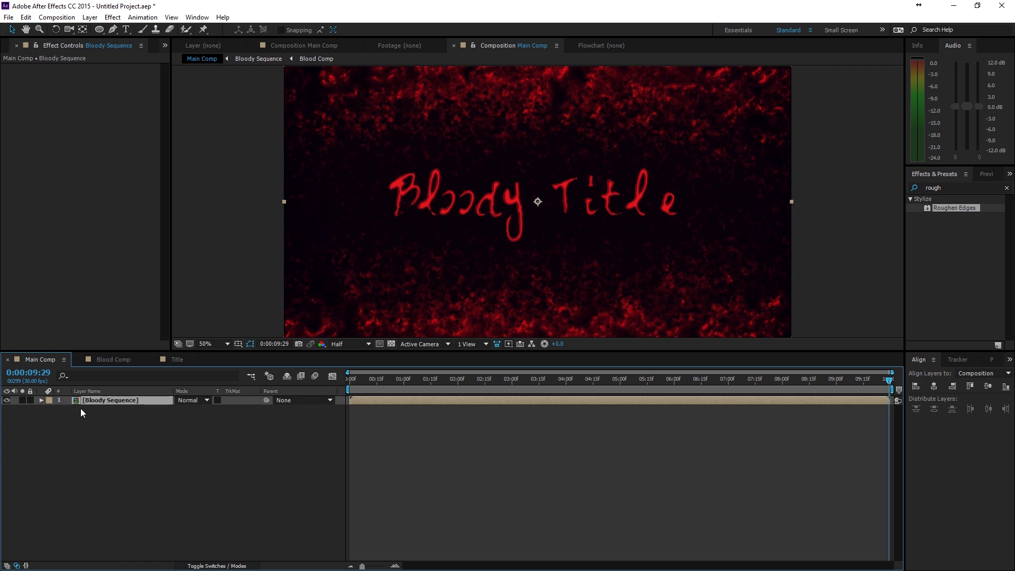
Keyframe the Bloody Sequence layer's Scale from 100% at the first frame to 110% at 0:00:09:29
{"action": "left_click", "coordinate": [91, 402]}
{"action": "key", "text": "s"}
{"action": "left_click", "coordinate": [67, 409]}
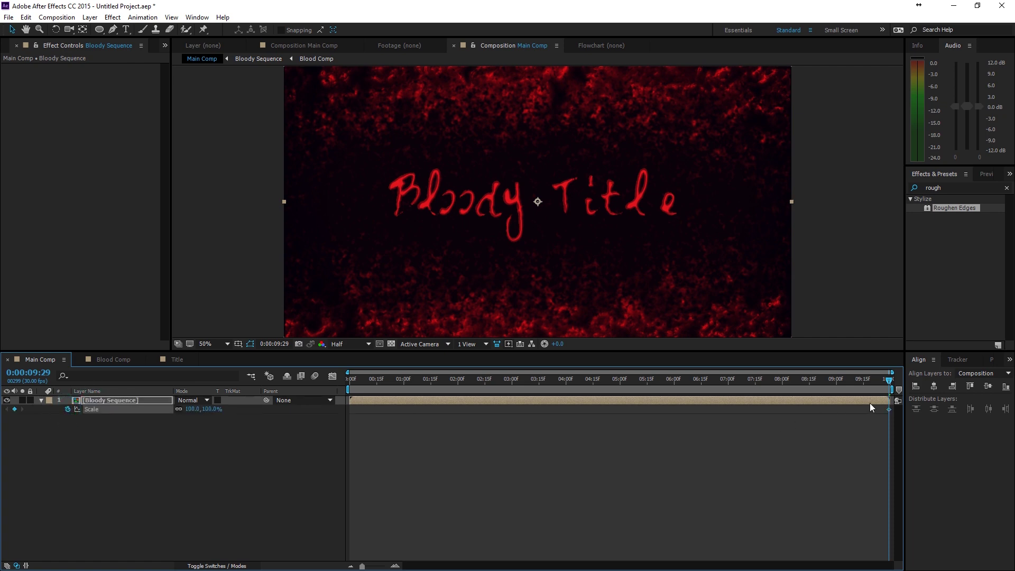
{"action": "left_click_drag", "start_coordinate": [889, 410], "coordinate": [869, 410]}
{"action": "key", "text": "Home"}
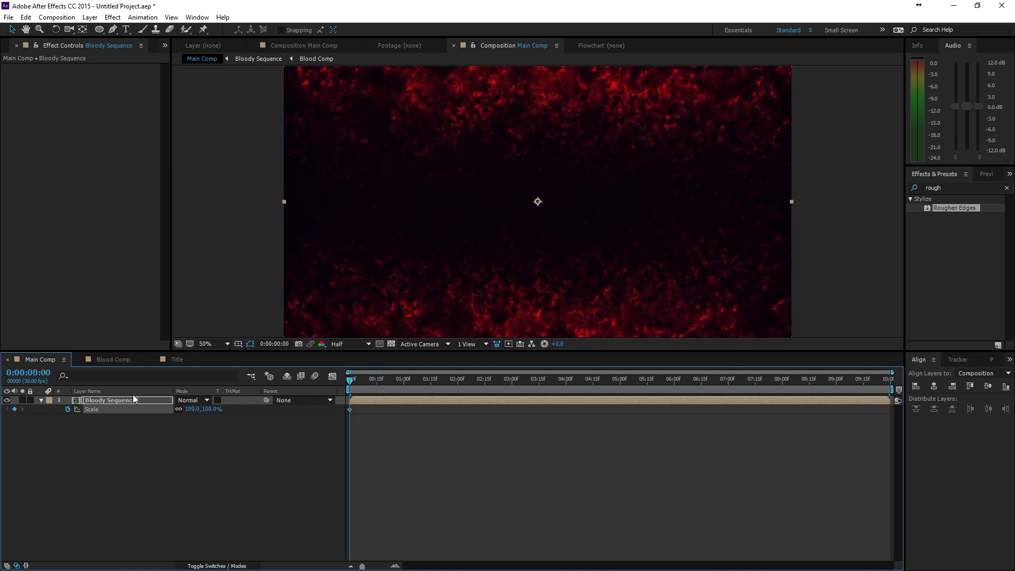
{"action": "left_click_drag", "start_coordinate": [368, 379], "coordinate": [892, 381]}
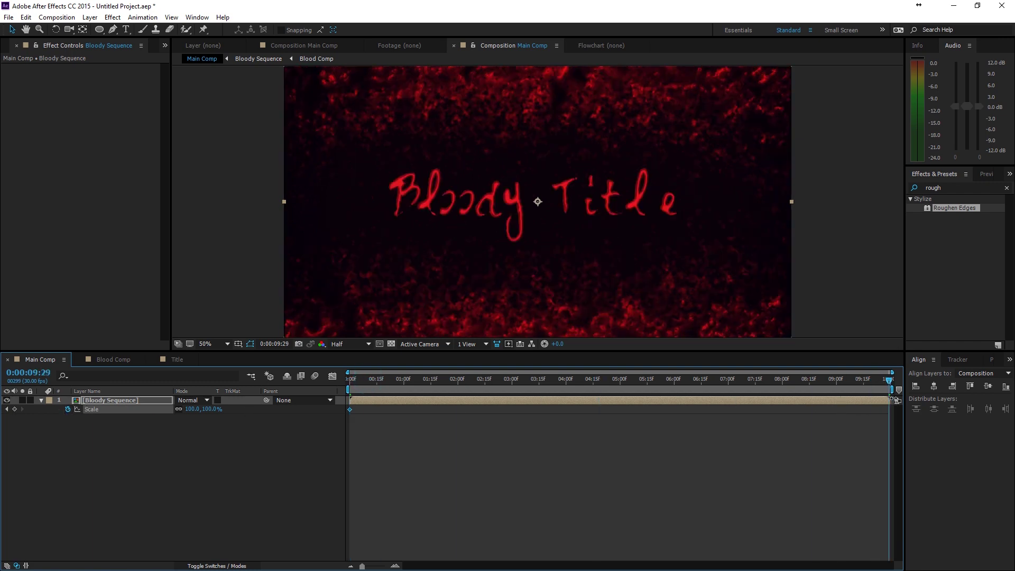
{"action": "left_click", "coordinate": [201, 411]}
{"action": "type", "text": "110"}
{"action": "key", "text": "Return"}
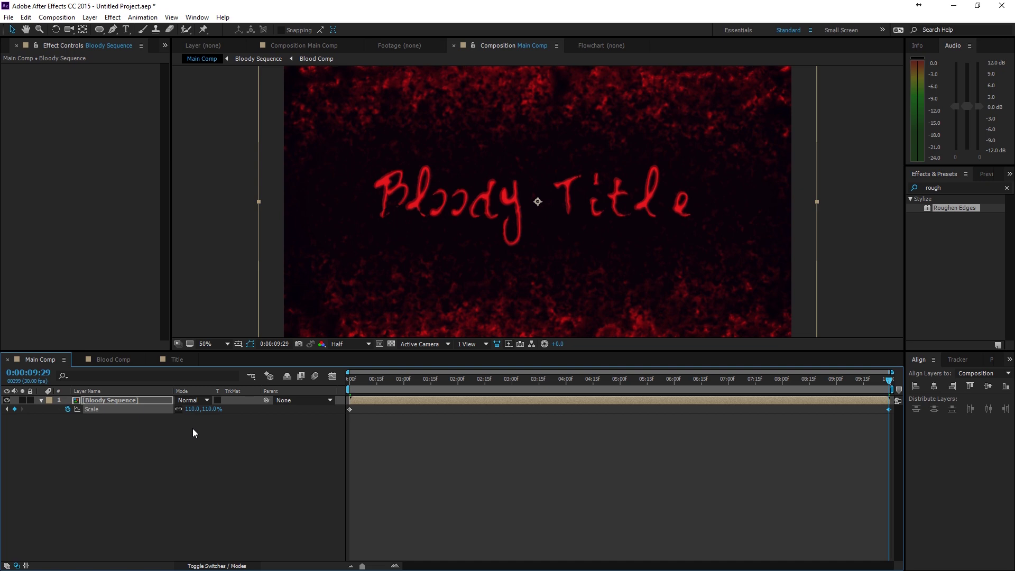
Play back Main Comp to check the slow zoom and blood motion, stopping at 0:00:02:22
{"action": "left_click", "coordinate": [195, 439]}
{"action": "key", "text": "space"}
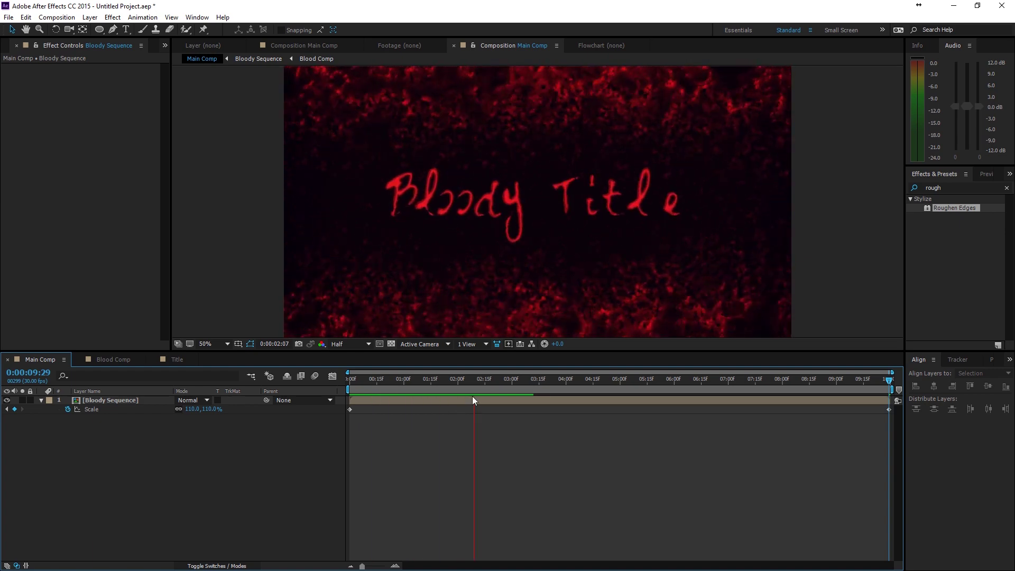
{"action": "left_click", "coordinate": [497, 381]}
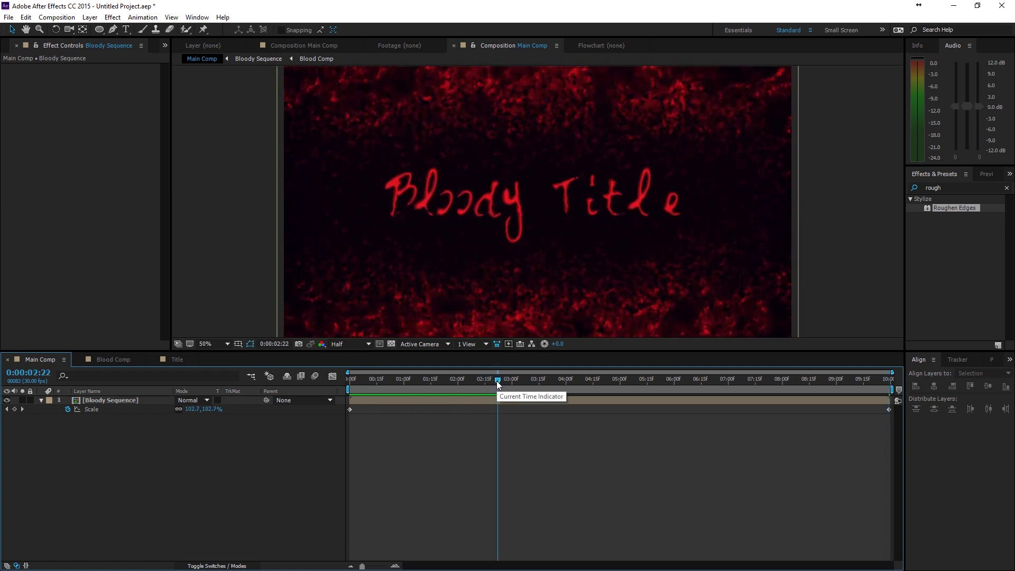